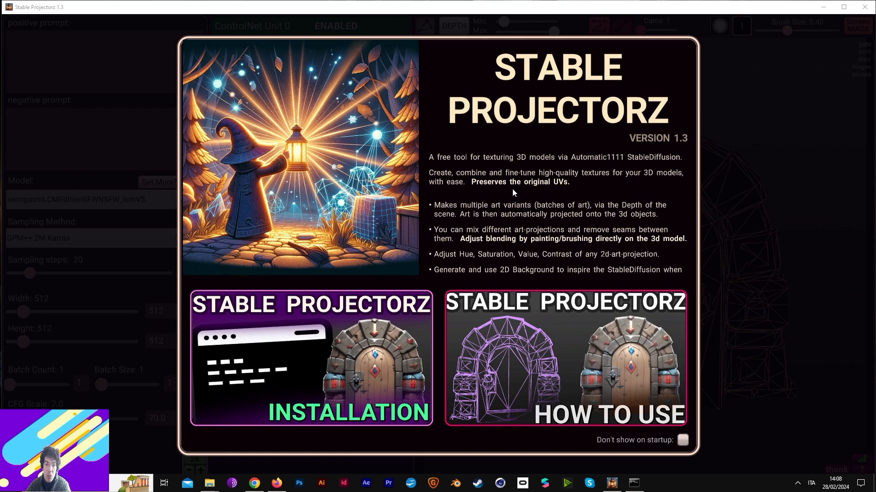
Step: Toggle the welcome screen's don't-show-on-startup option, dismiss it, and look over the installation and usage tutorials on the Stable Projectorz lessons page
click(686, 441)
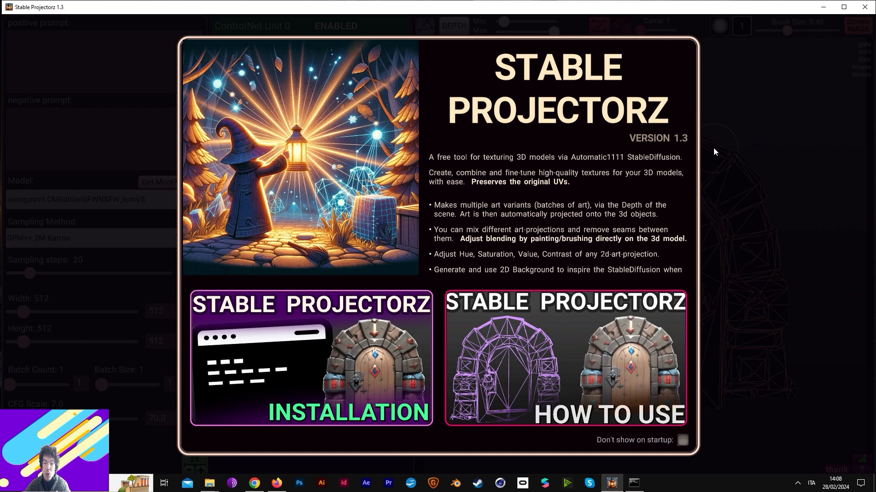
click(761, 298)
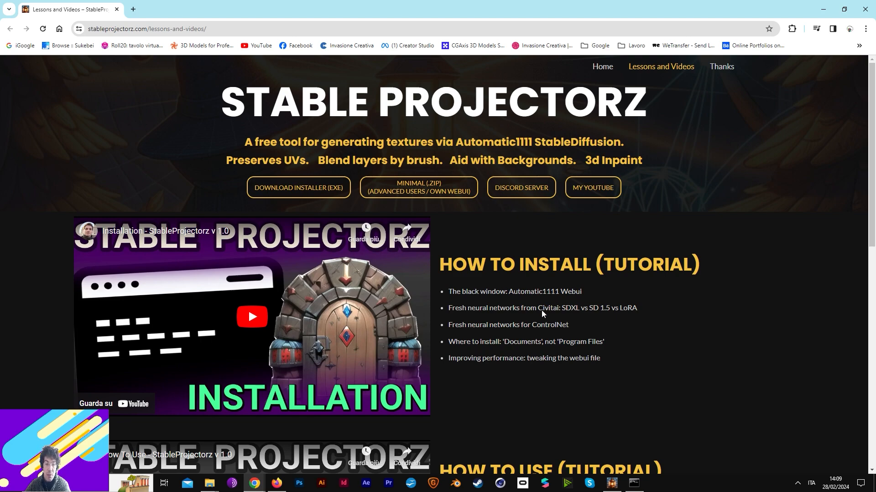
scroll(574, 388, down, 2)
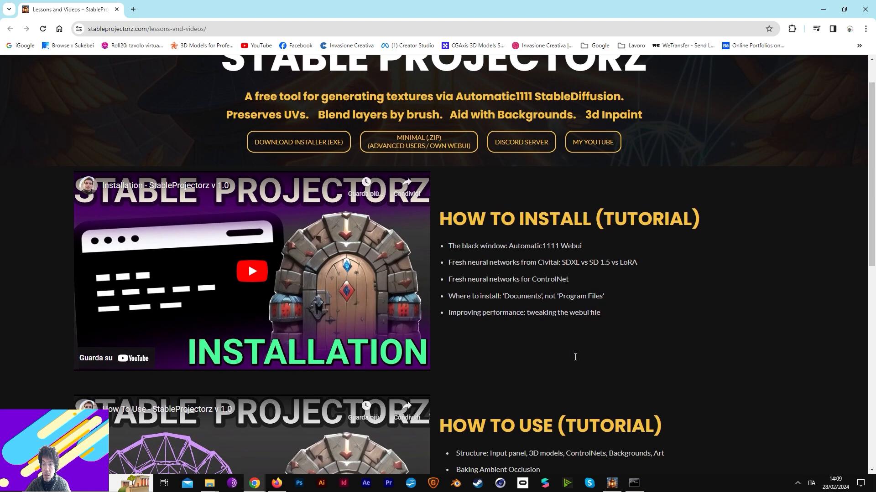
scroll(575, 360, up, 2)
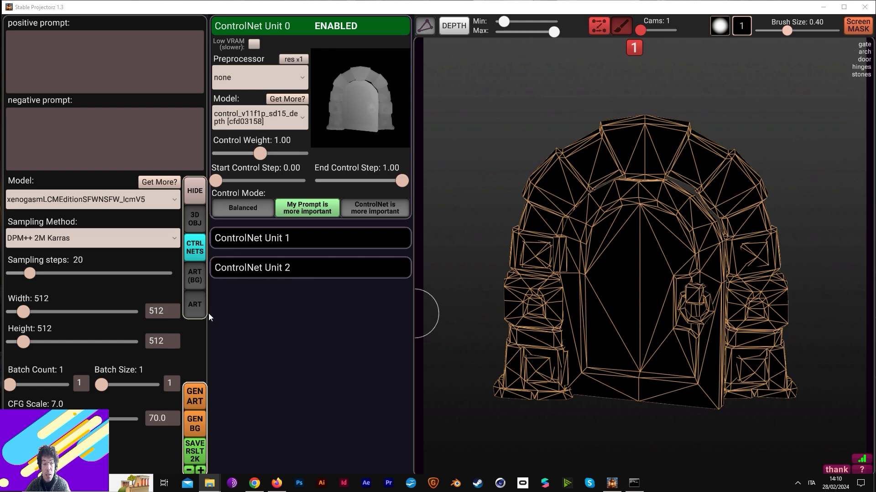
Step: Switch to Chrome to check the local Stable Diffusion WebUI at 127.0.0.1:7860, and return to Stable Projectorz
click(265, 484)
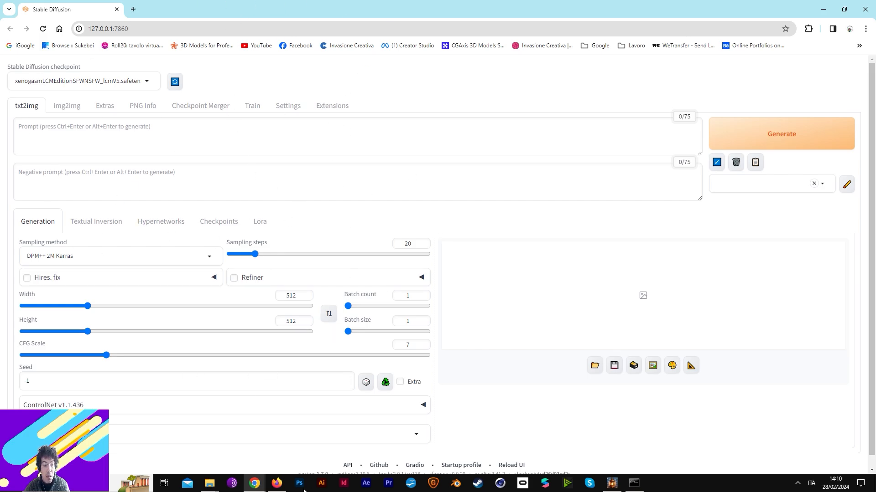
mouse_move(252, 487)
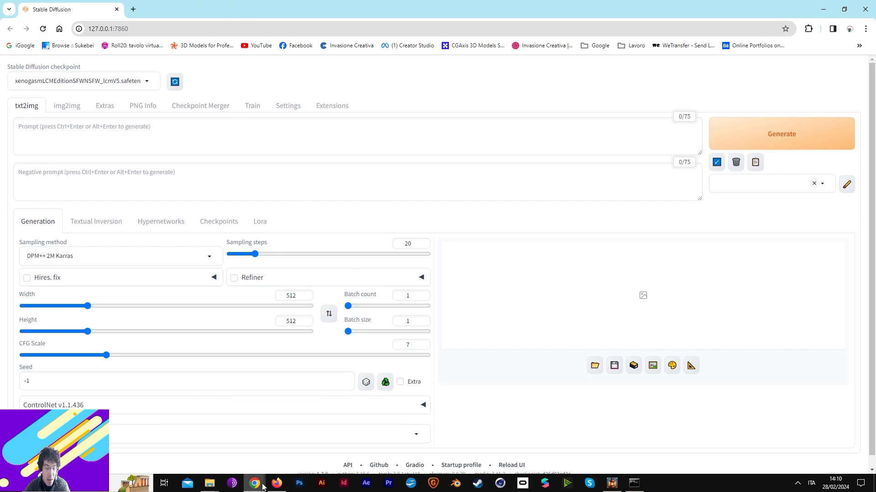
key(alt+Tab)
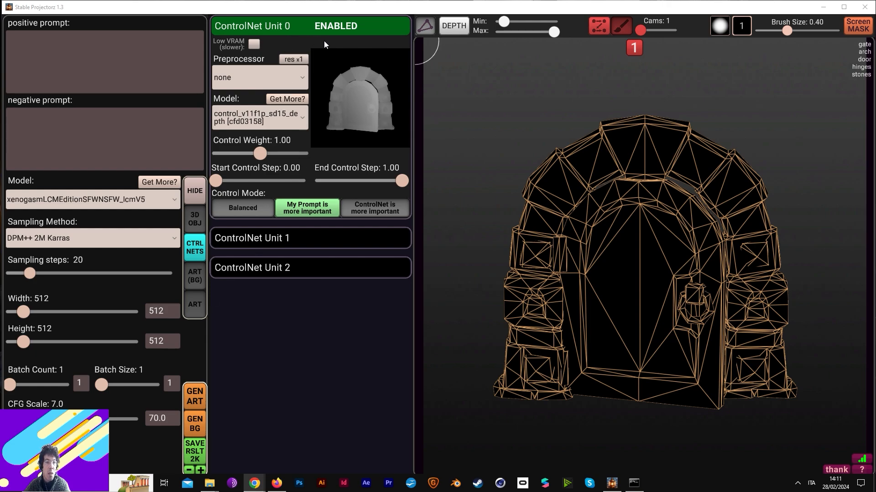
Step: Turn ControlNet Unit 0 off and on again, and set its preprocessor to depth
click(325, 28)
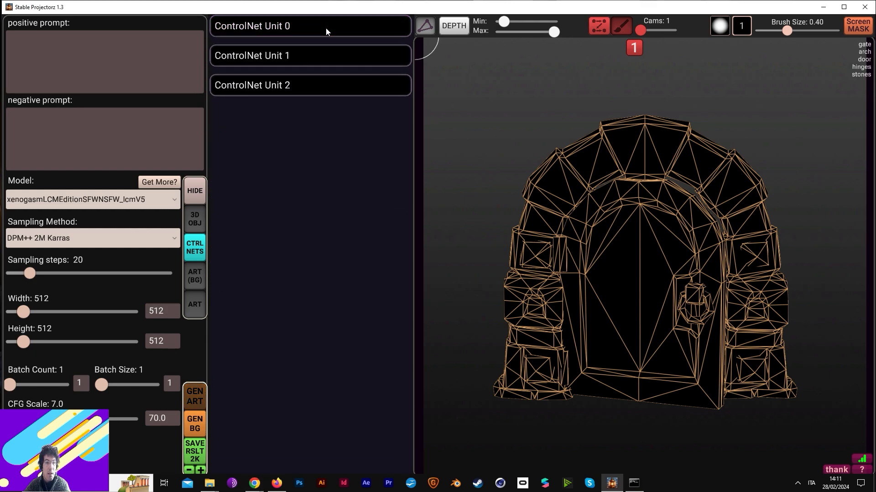
click(267, 29)
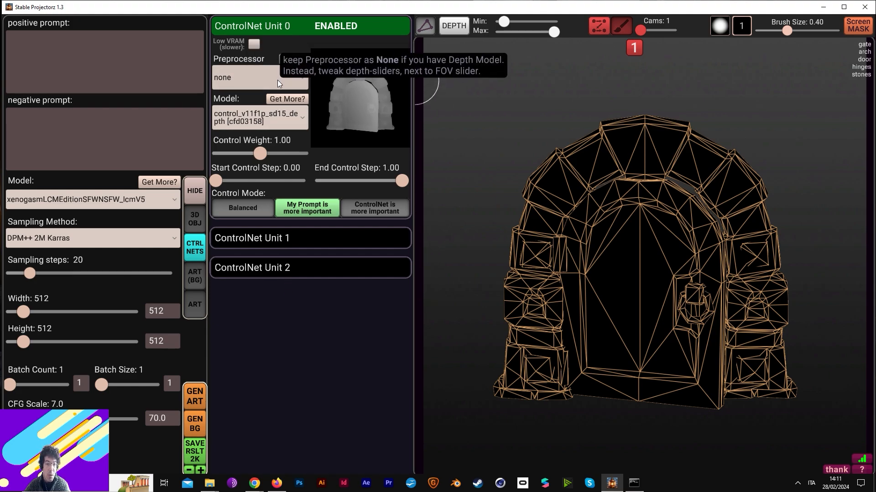
click(289, 82)
click(247, 135)
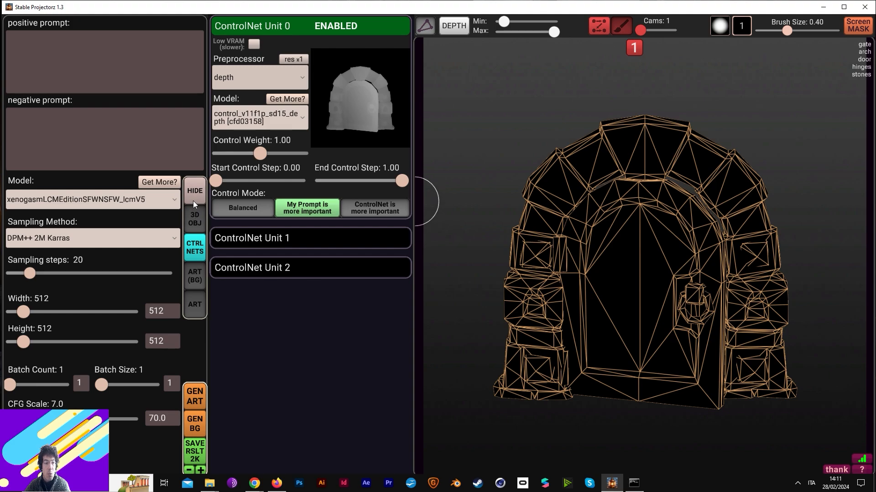
Step: Examine the gate model from different angles and review the 3D object, ControlNet, background art and art settings
click(196, 220)
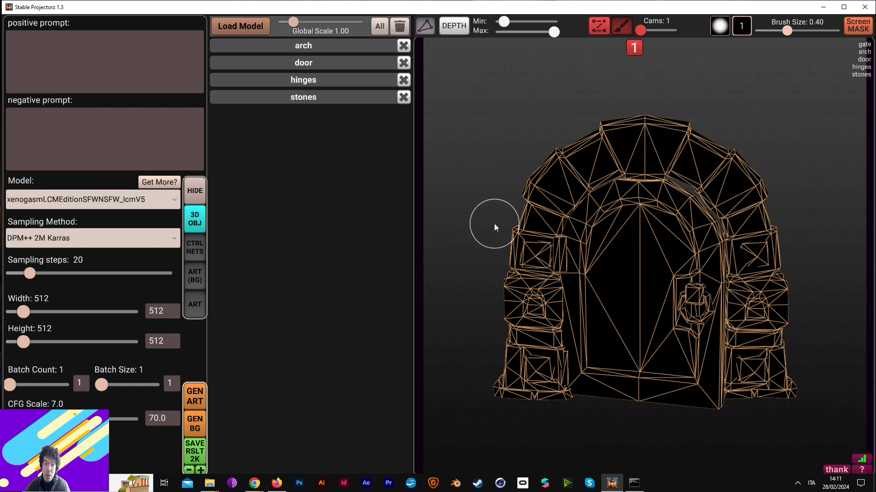
right_drag(485, 166, 659, 185)
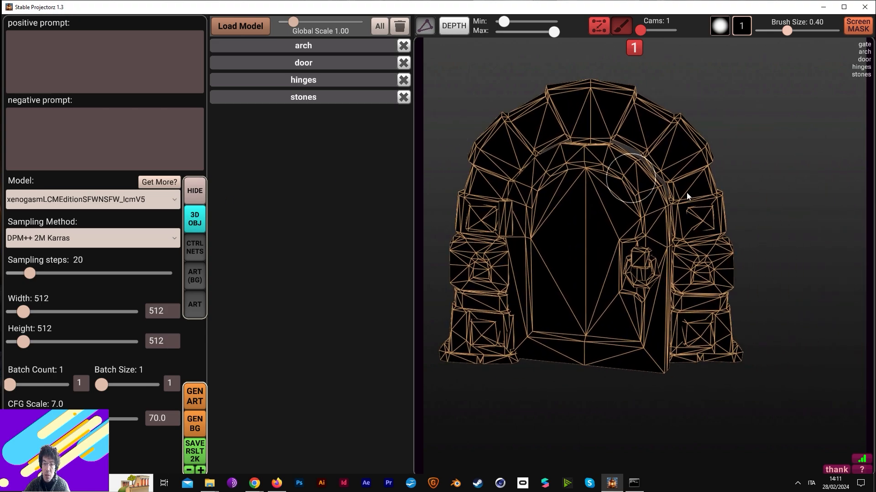
right_drag(776, 213, 642, 231)
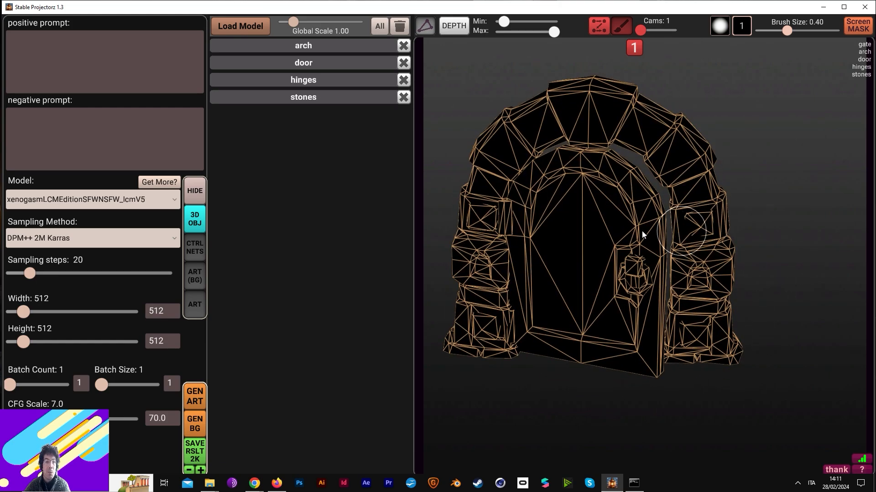
click(195, 246)
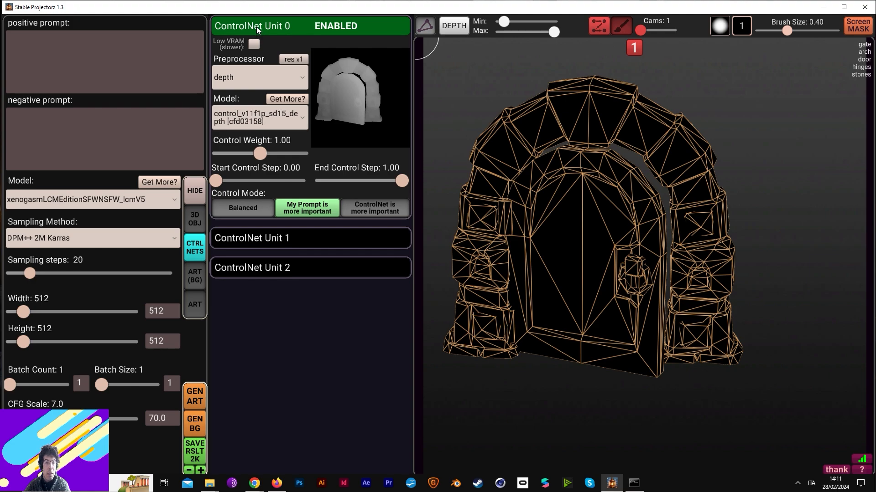
click(204, 280)
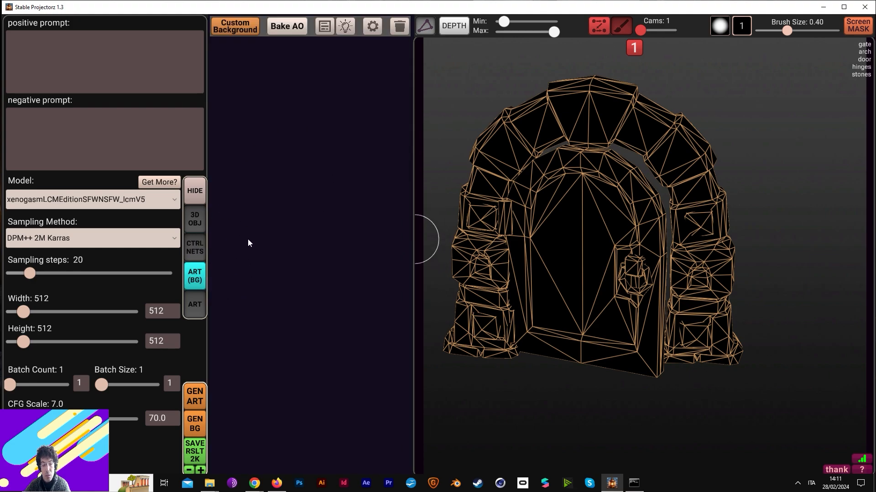
click(195, 307)
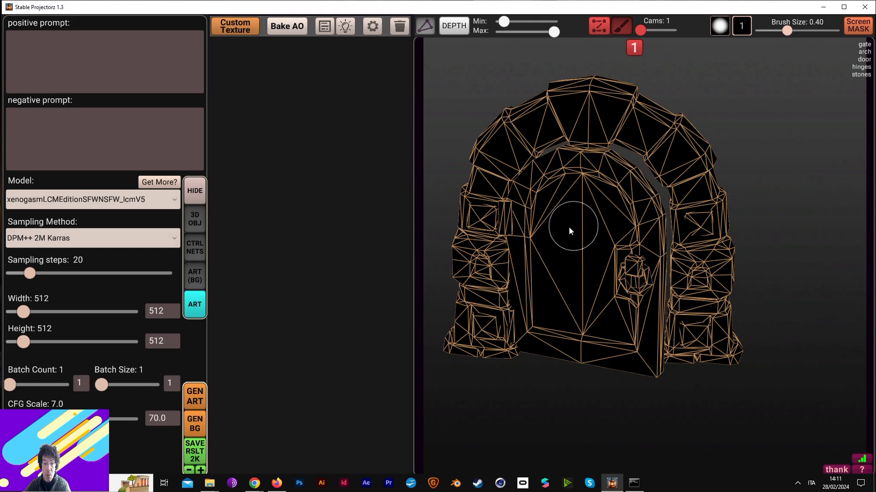
key(f)
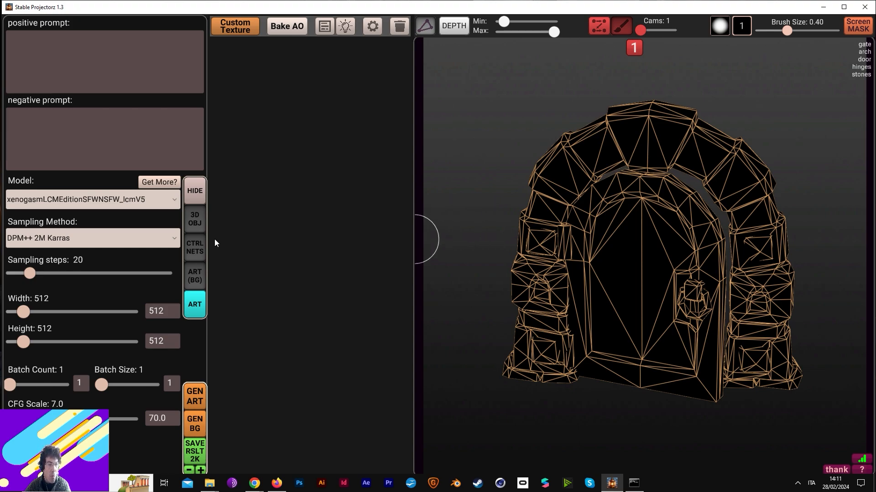
Step: Load the human heart OBJ model from the Human_Heart_L1 folder in Downloads and inspect it from several sides
click(195, 219)
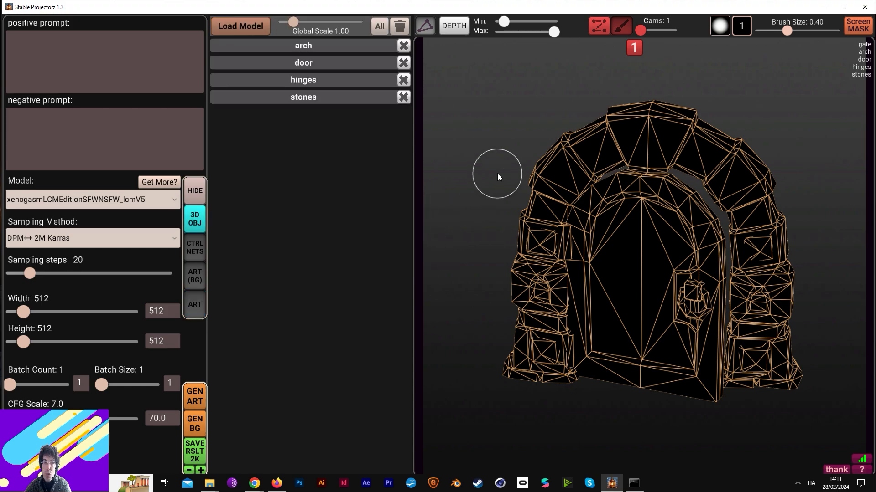
click(251, 26)
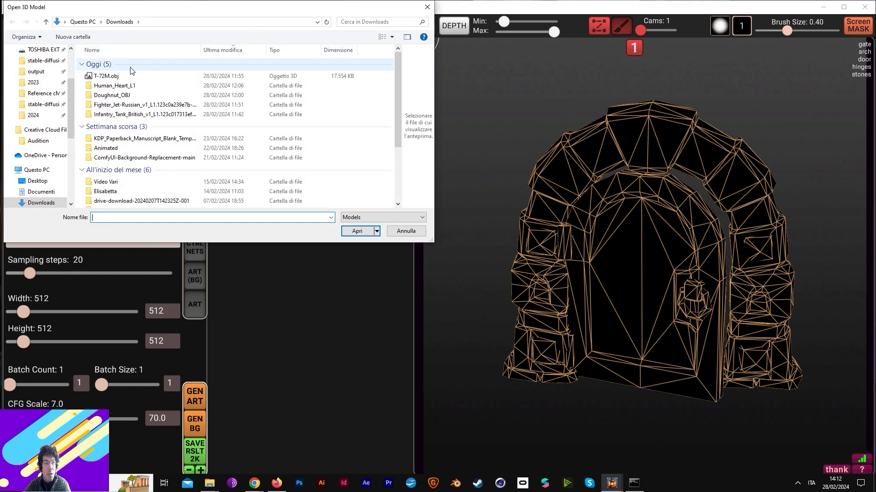
double_click(120, 86)
click(110, 75)
double_click(108, 78)
middle_drag(692, 277, 690, 259)
middle_drag(711, 219, 636, 277)
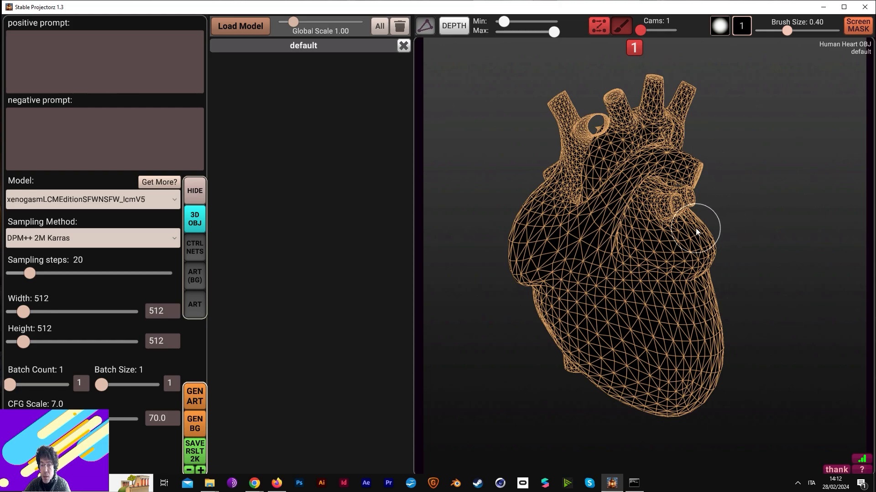
middle_drag(765, 258, 598, 295)
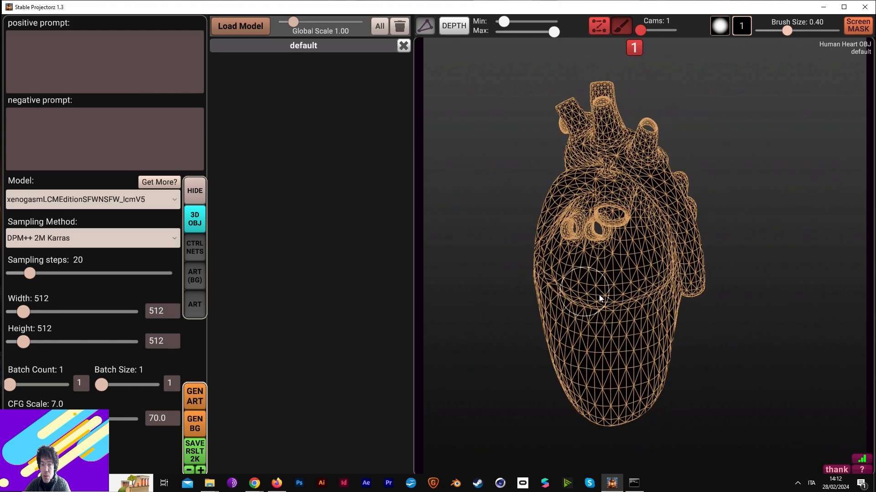
middle_drag(745, 257, 796, 209)
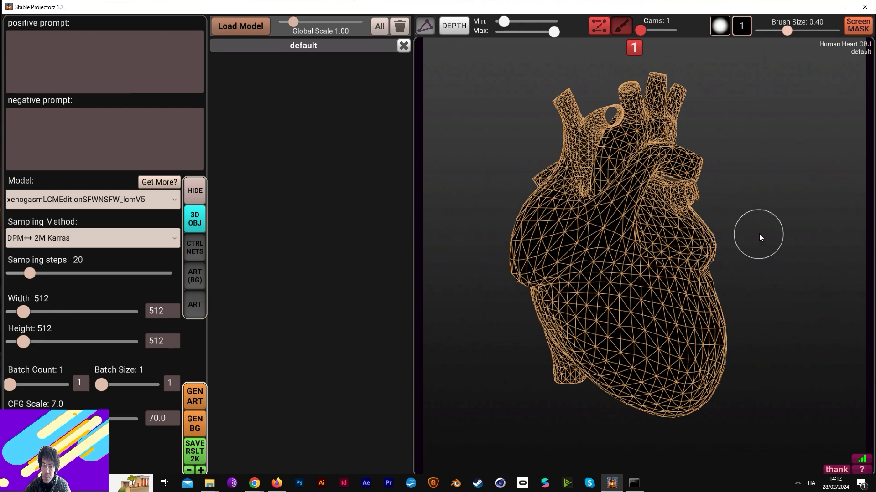
middle_drag(766, 223, 693, 243)
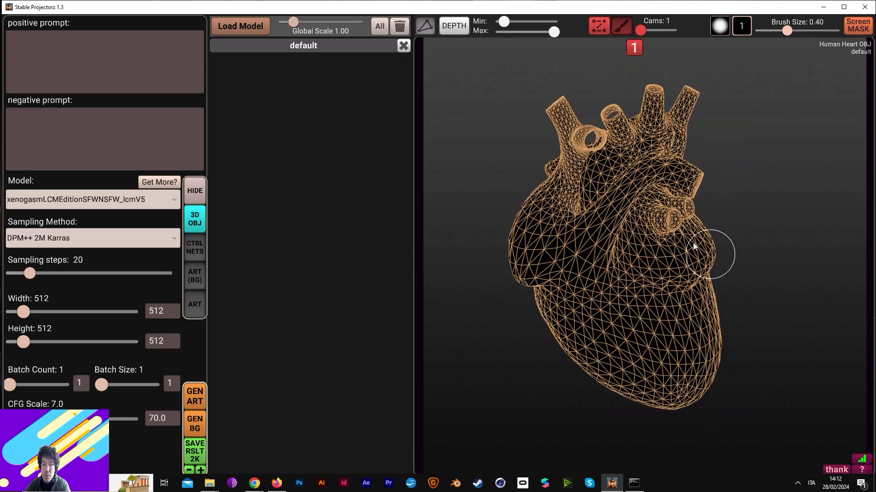
Step: Load 16002_Infantry_Tank_British_v1_NEW.obj from its folder in Downloads and inspect the tank from several angles
click(238, 25)
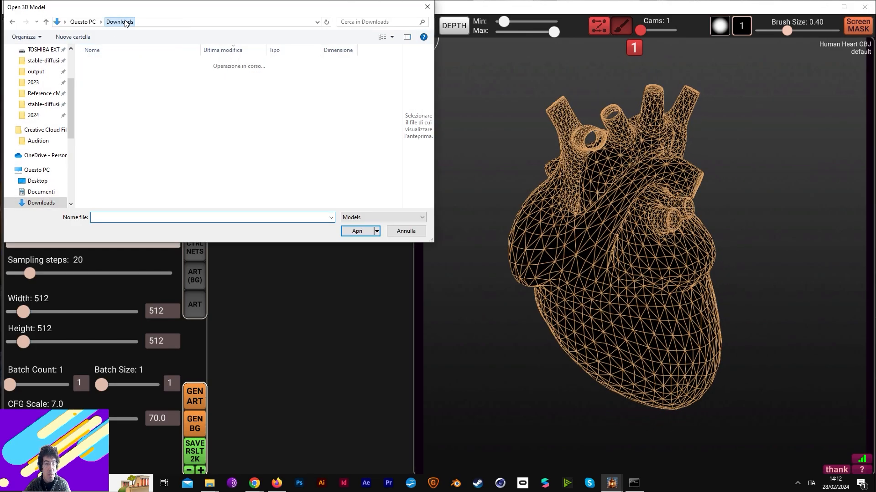
click(128, 21)
double_click(144, 113)
double_click(137, 63)
double_click(137, 63)
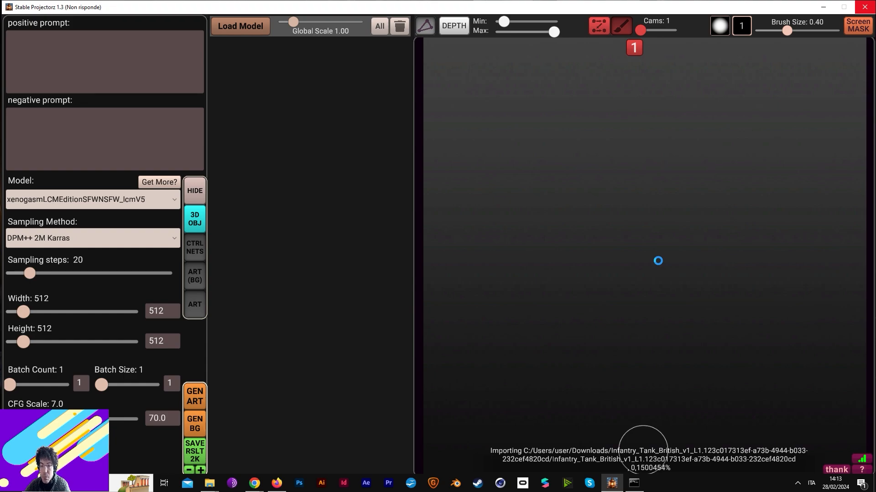
right_drag(537, 175, 557, 332)
right_drag(592, 270, 607, 145)
right_drag(670, 275, 694, 415)
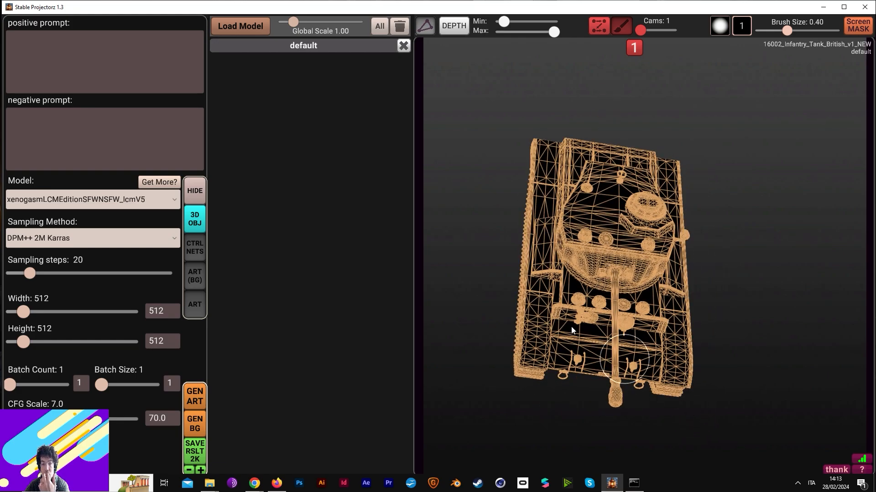
Step: Replace the tank with the human heart model from the Human_Heart_L1 folder and orient it to a front view
click(249, 30)
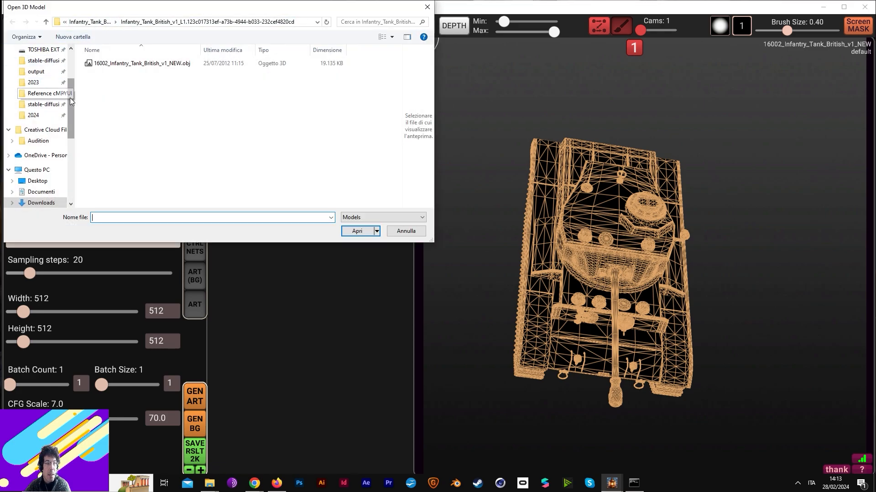
scroll(70, 97, up, 2)
click(41, 78)
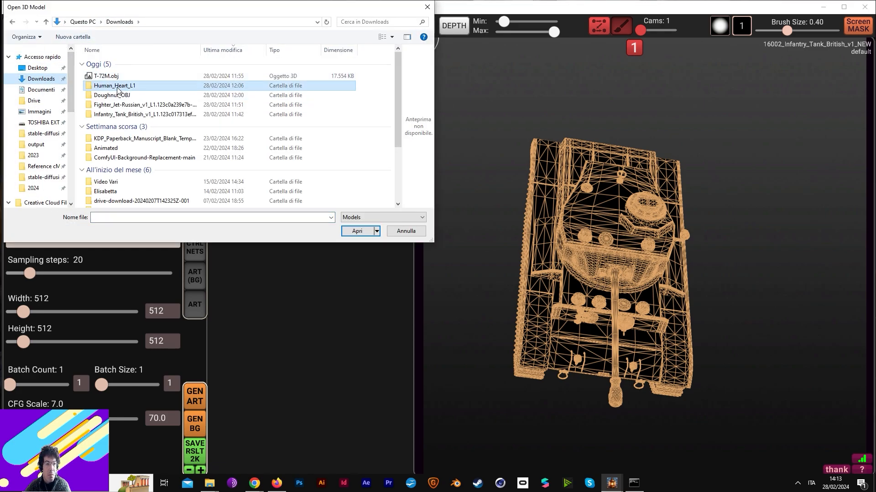
double_click(114, 86)
double_click(114, 73)
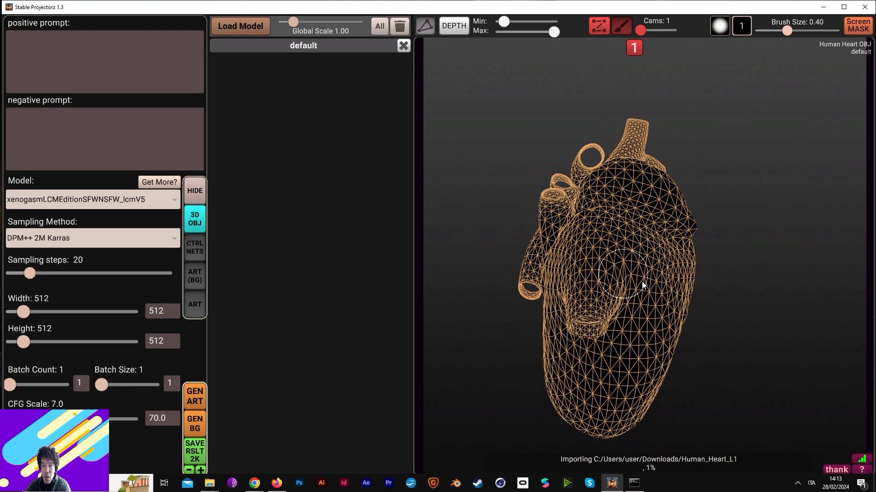
alt+drag(748, 285, 521, 274)
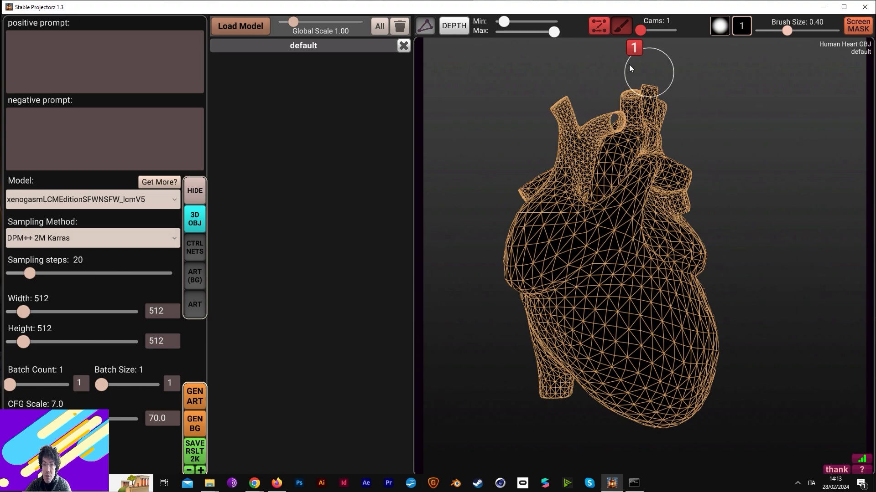
Step: Hide the heart's wireframe, examine the model in depth view, and return to the wireframe display
click(426, 29)
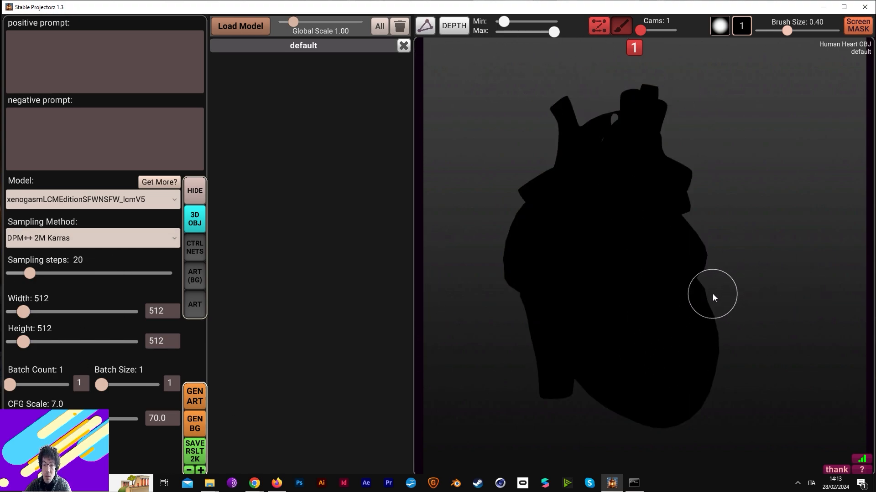
click(454, 26)
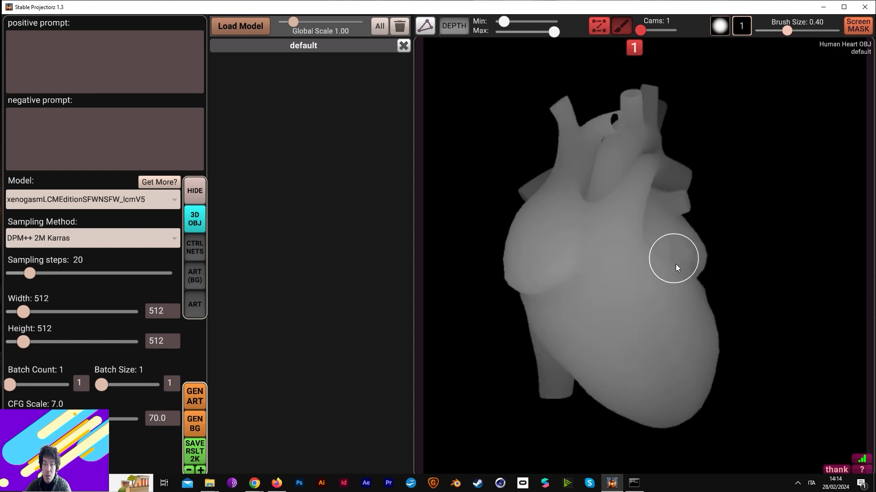
right_drag(740, 246, 606, 264)
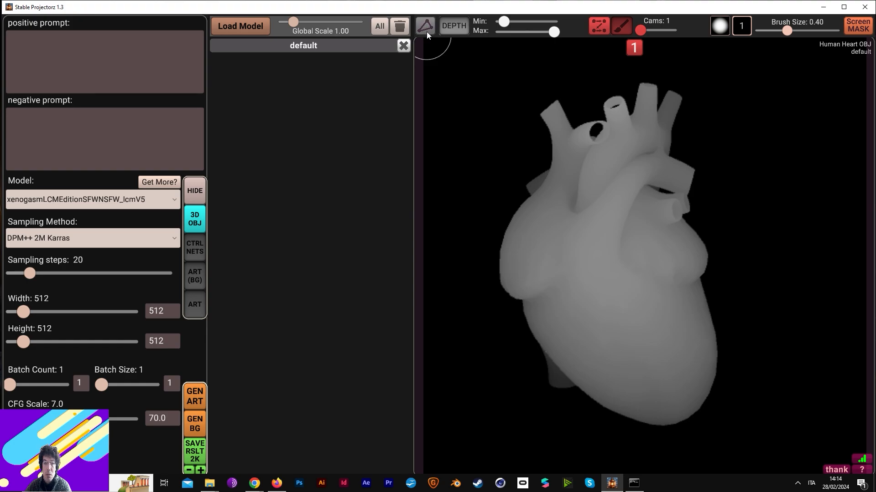
click(427, 29)
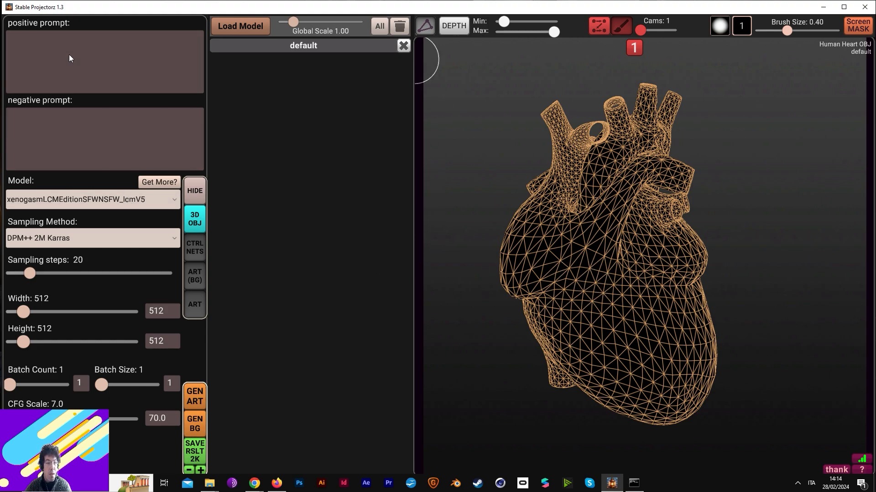
Step: Enter the positive prompt "(masterpiece:1.4) Robotic Heart, fine details, hightech mechanims"
click(40, 39)
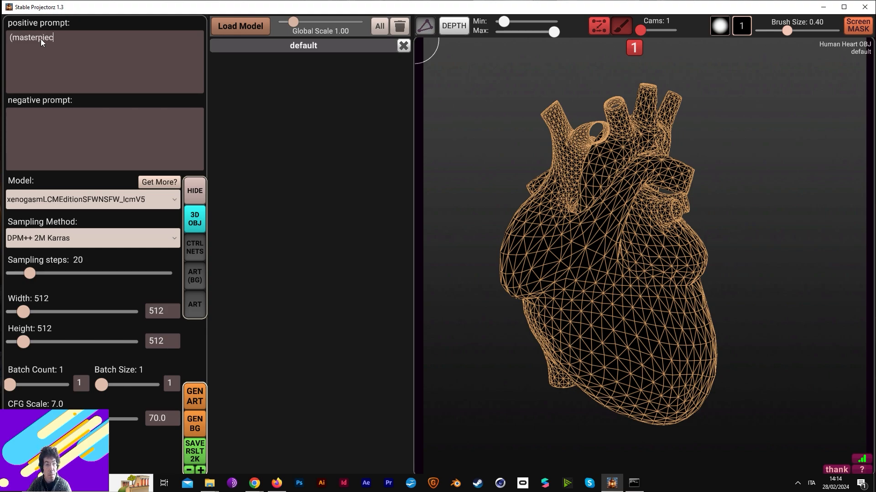
text((masterpiece:1.4))
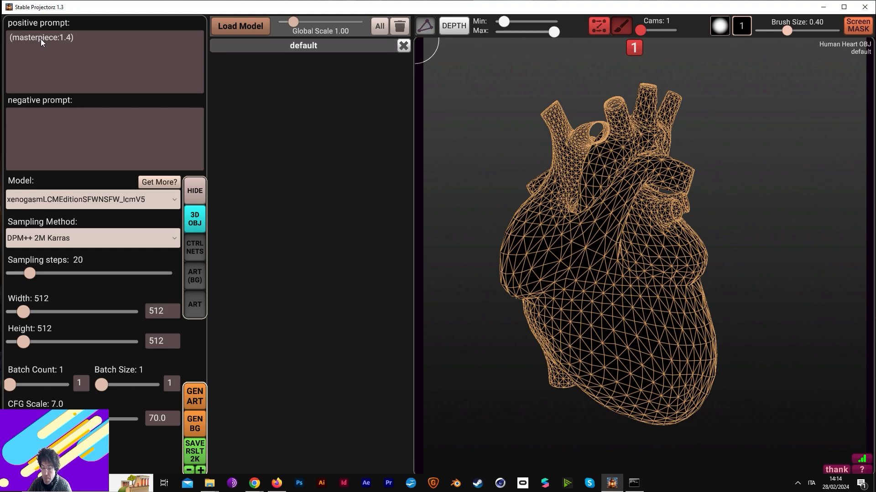
text( R)
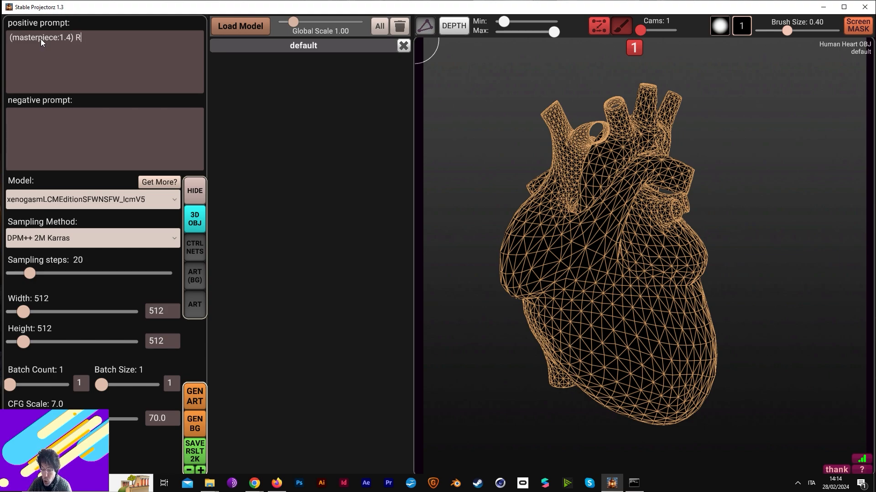
text(obotic Heart)
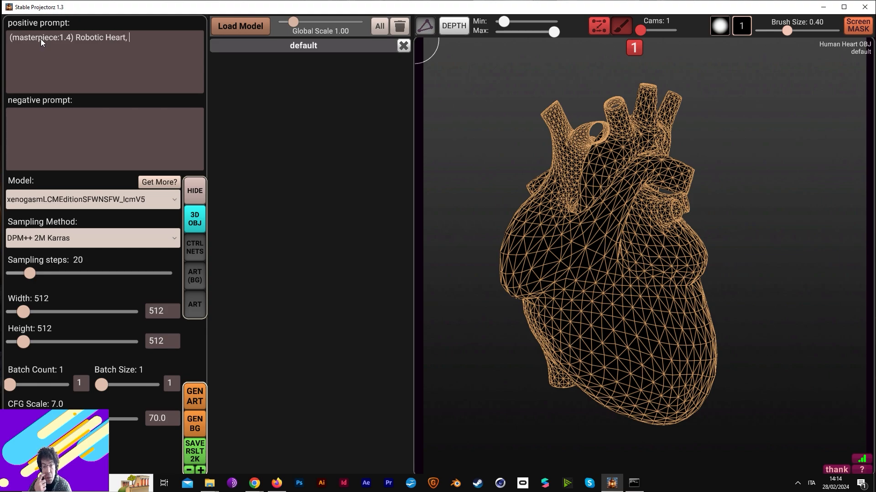
text(, fine de)
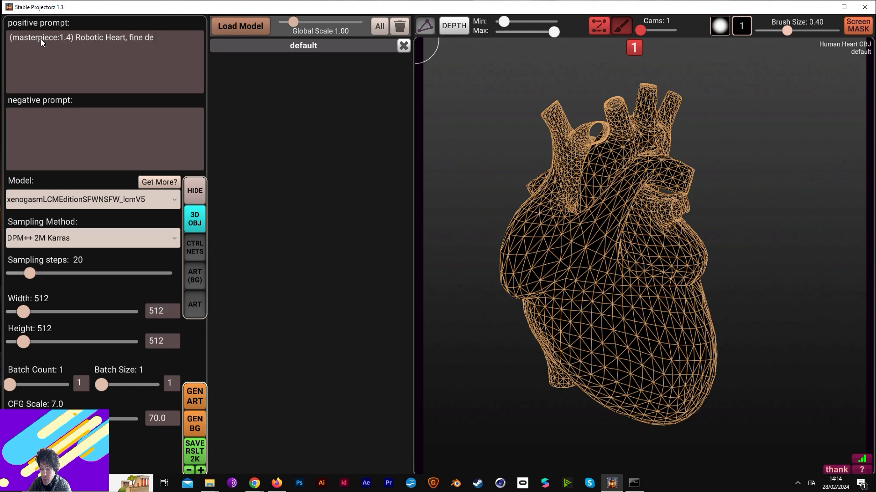
text(tails)
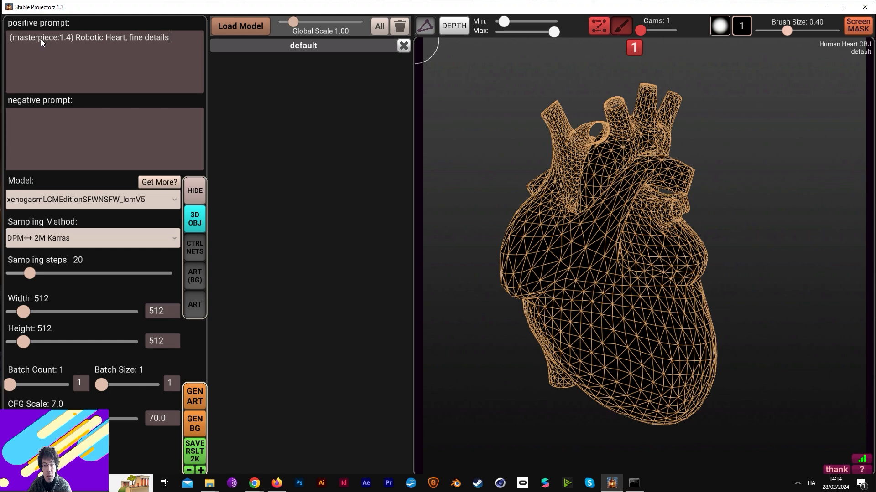
text(, high)
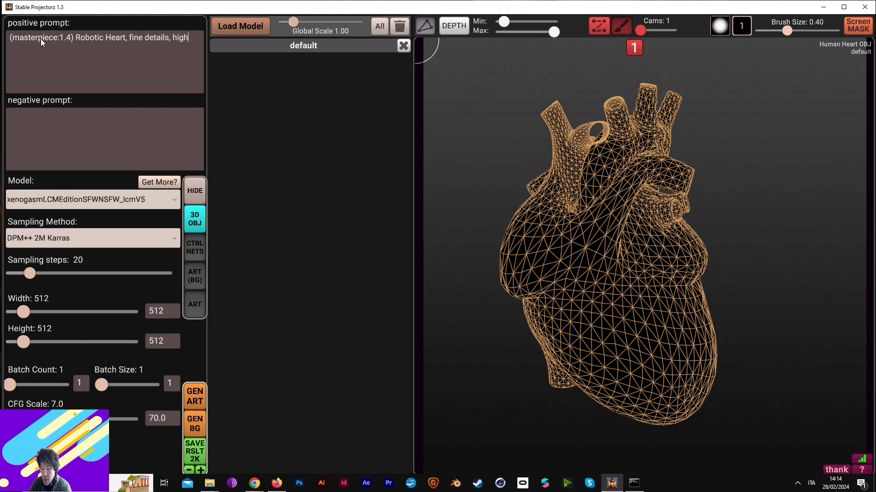
text(tech mechaniss)
key(BackSpace)
key(BackSpace)
text(ms)
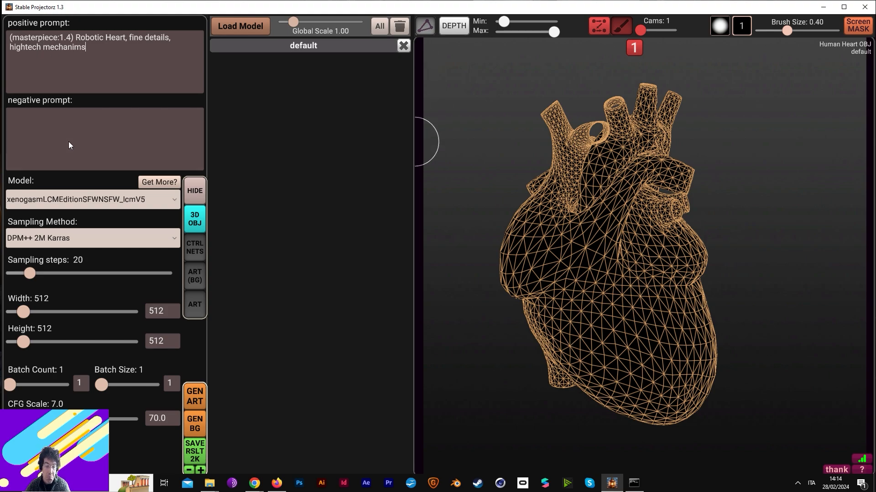
Step: Enter the negative prompt "blur, word, face" and choose dreamshaper_8 as the model
click(82, 130)
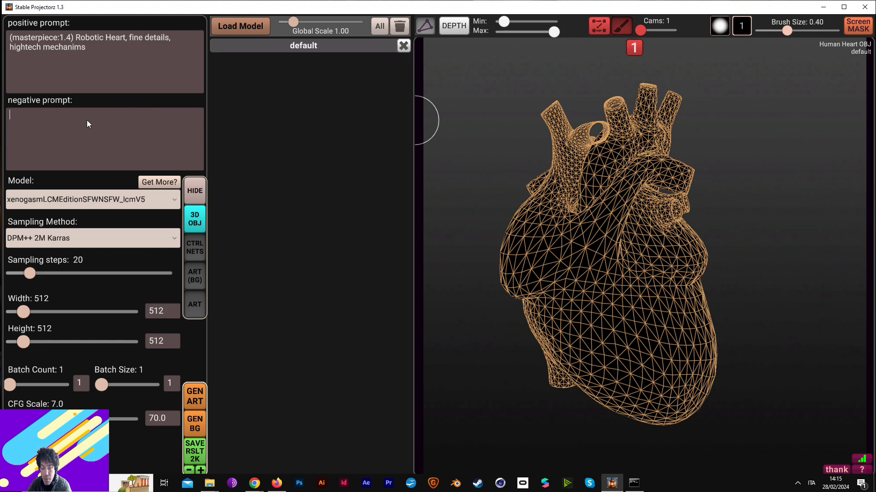
text(blur)
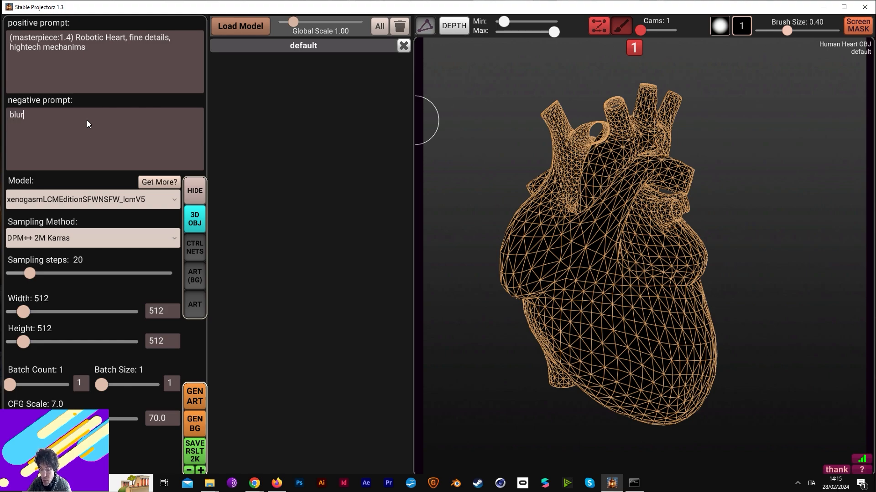
text(, word, face)
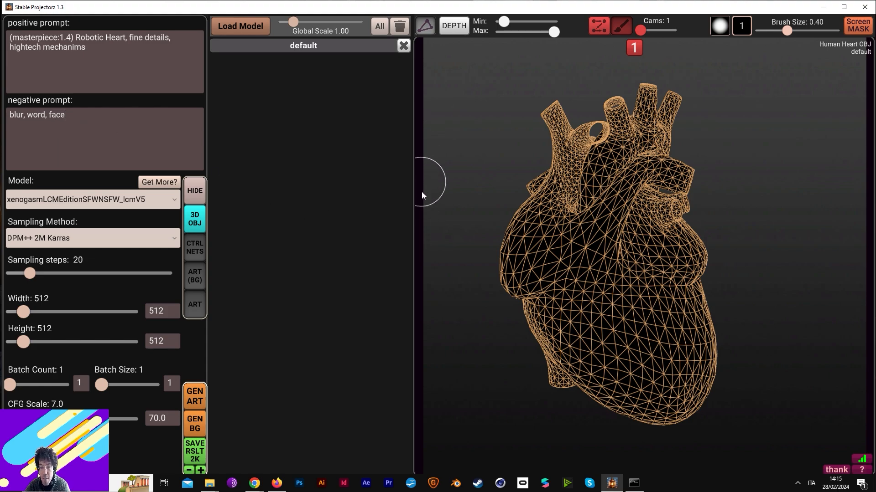
click(65, 201)
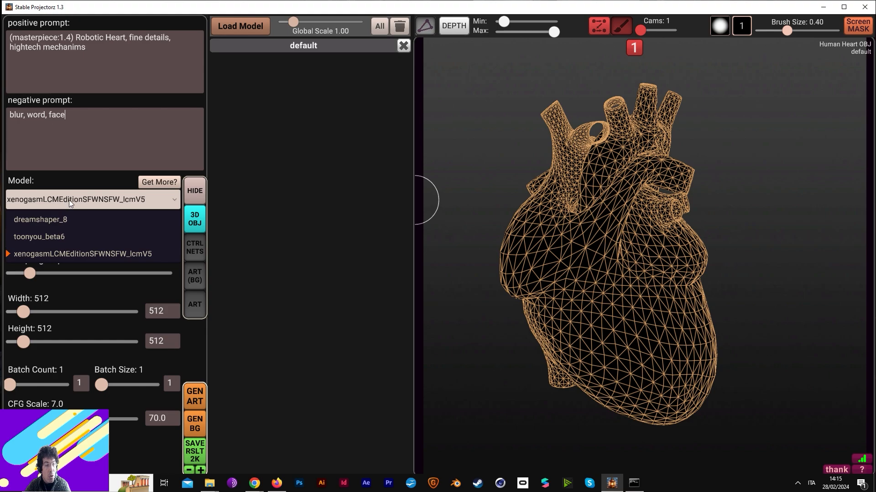
click(69, 220)
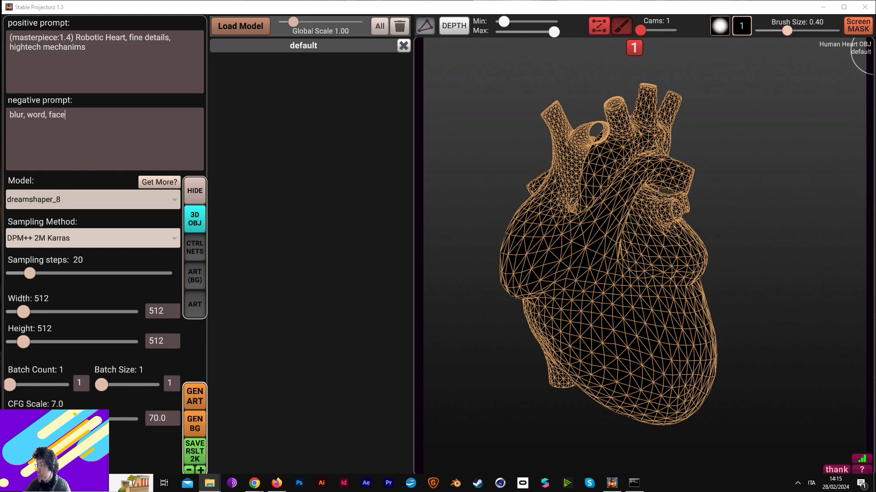
Step: Switch to File Explorer, examine the checkpoint files in stable-diffusion-webui-master > models > Stable-diffusion, and close the folder window
drag(875, 65, 394, 65)
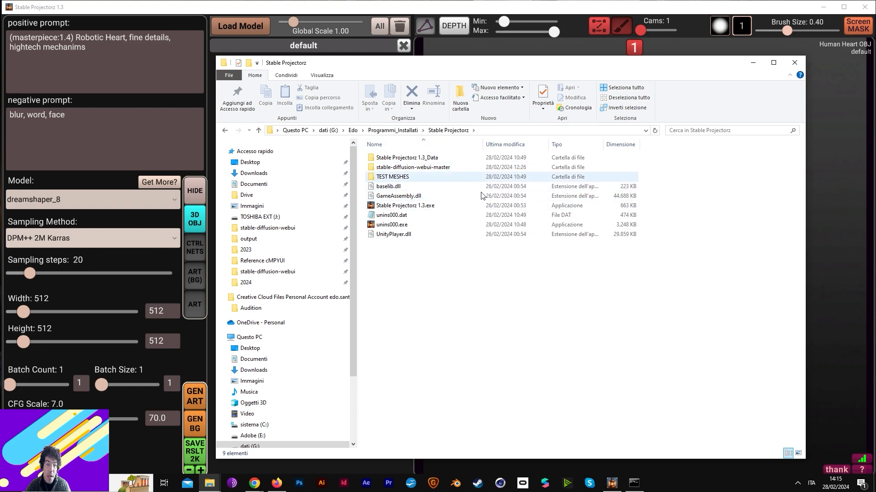
double_click(387, 168)
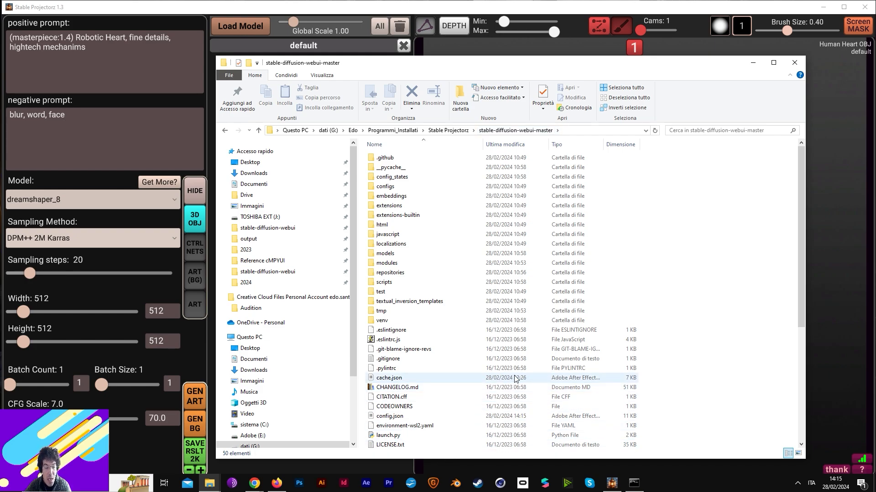
double_click(384, 254)
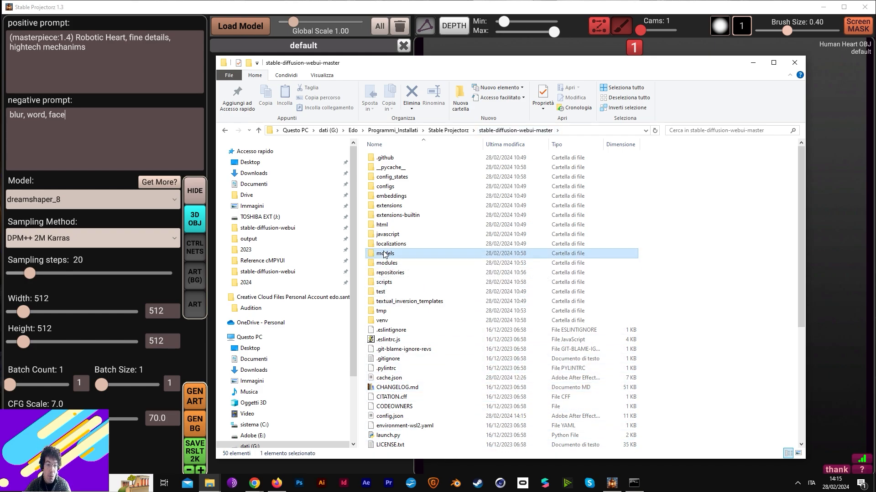
double_click(405, 244)
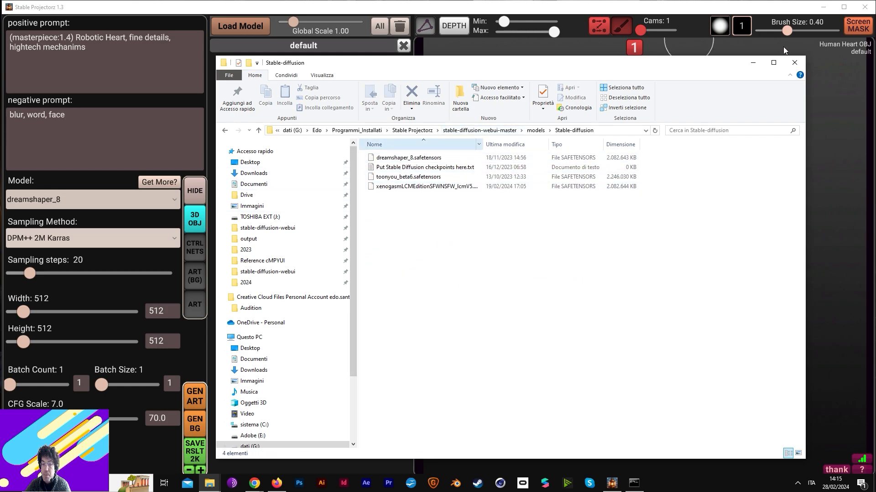
click(790, 63)
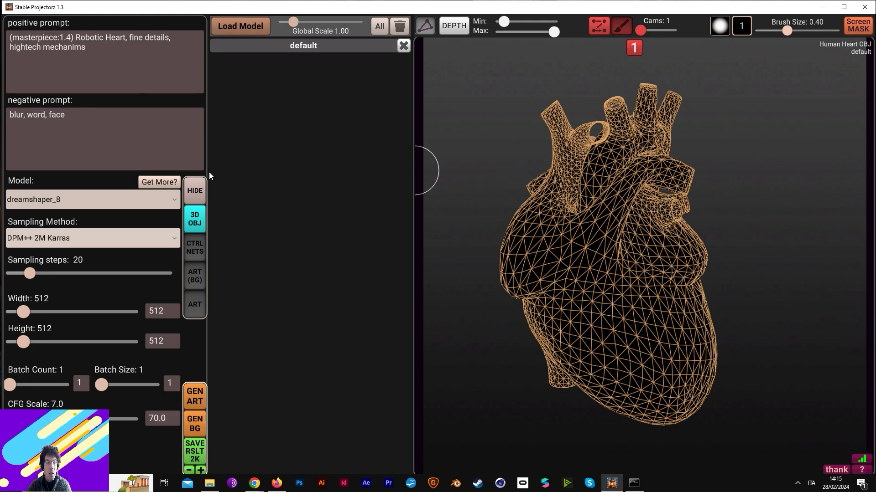
Step: Set the sampling method to Euler a and the sampling steps to 35
click(50, 241)
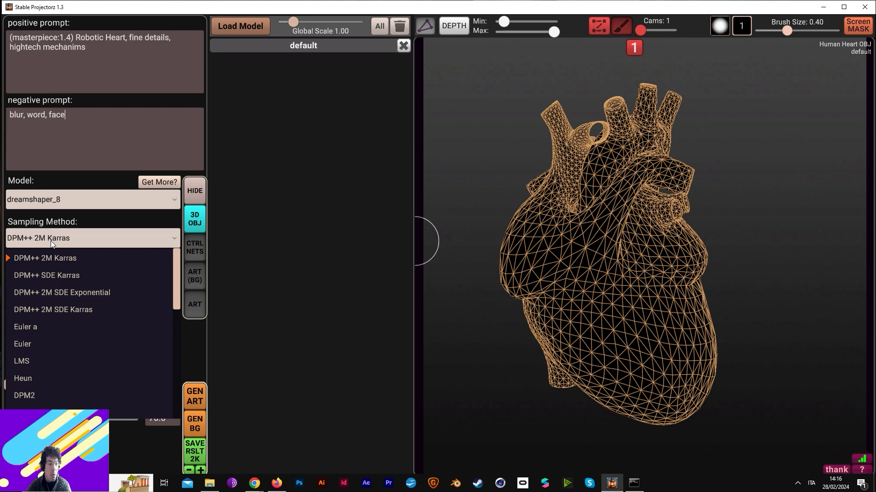
click(46, 329)
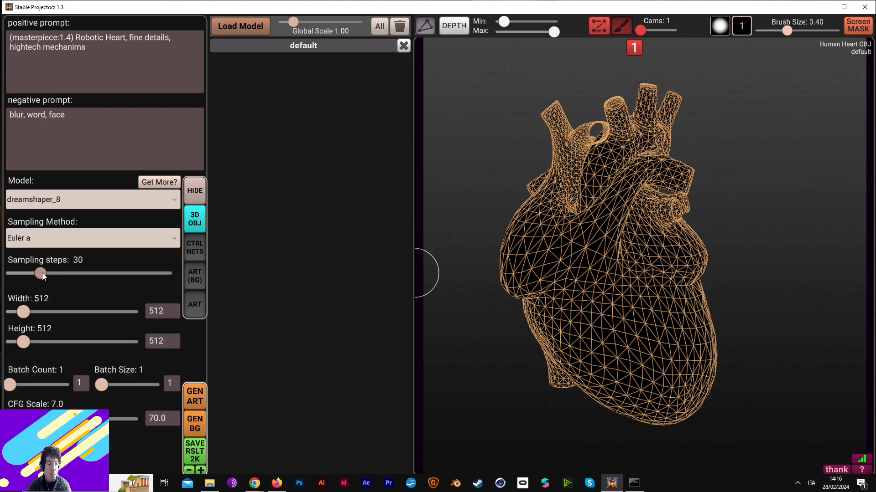
drag(48, 273, 47, 275)
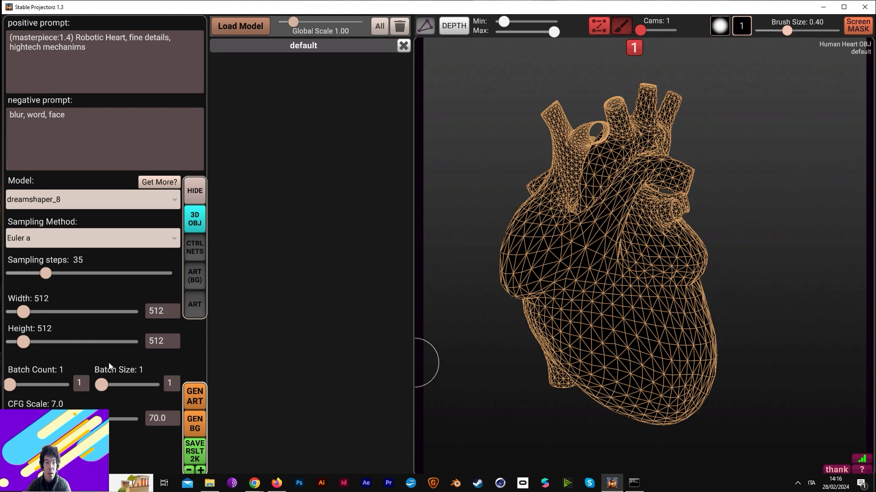
Step: Generate an art texture on the front of the heart, hide the wireframe, and inspect the textured model from front and back
click(425, 26)
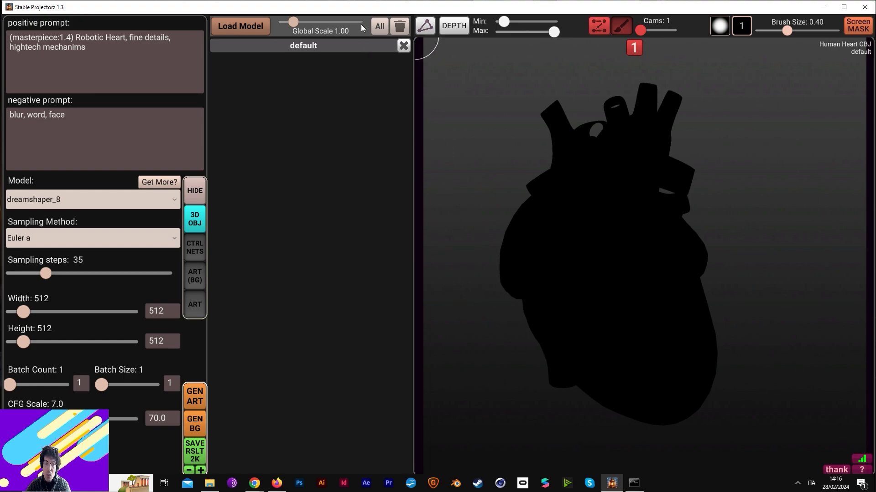
click(424, 28)
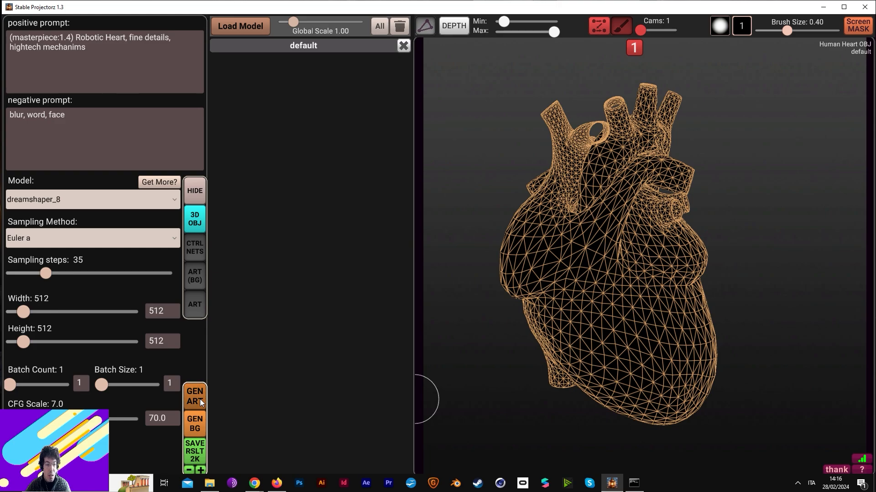
click(200, 399)
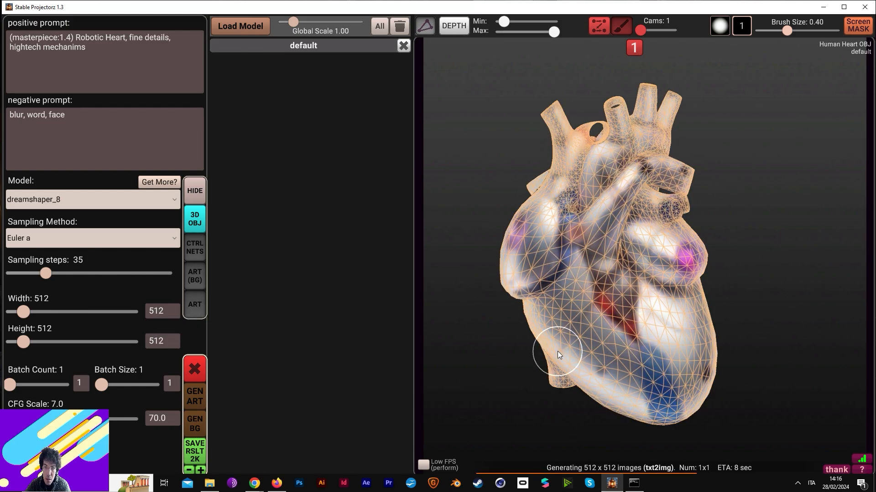
click(420, 31)
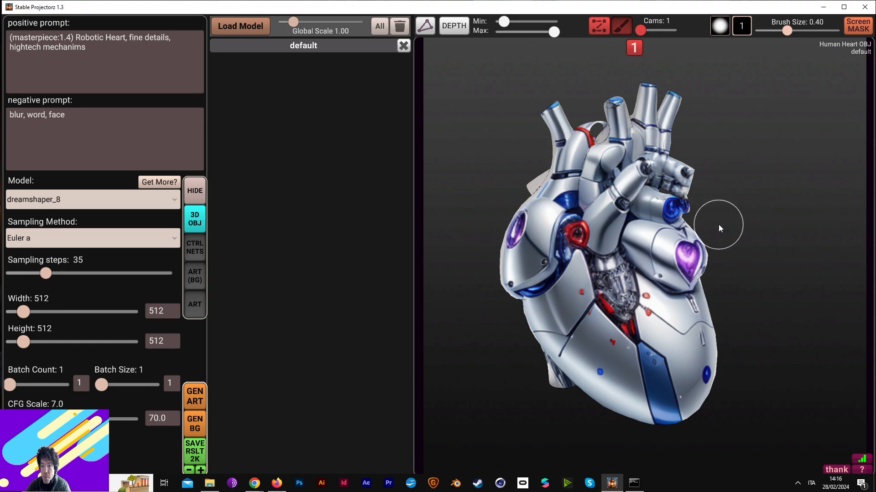
right_drag(736, 231, 537, 265)
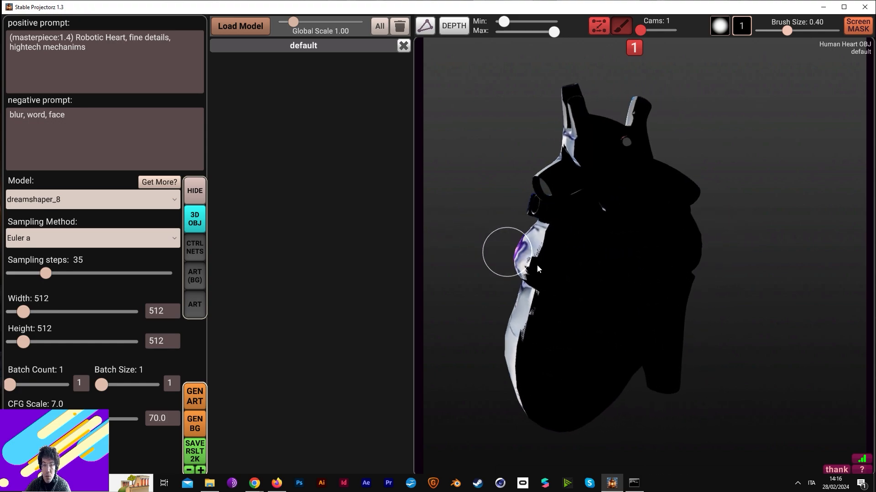
mouse_move(727, 265)
right_down()
mouse_move(434, 272)
mouse_move(800, 265)
mouse_move(505, 283)
mouse_move(638, 291)
mouse_move(825, 256)
right_up()
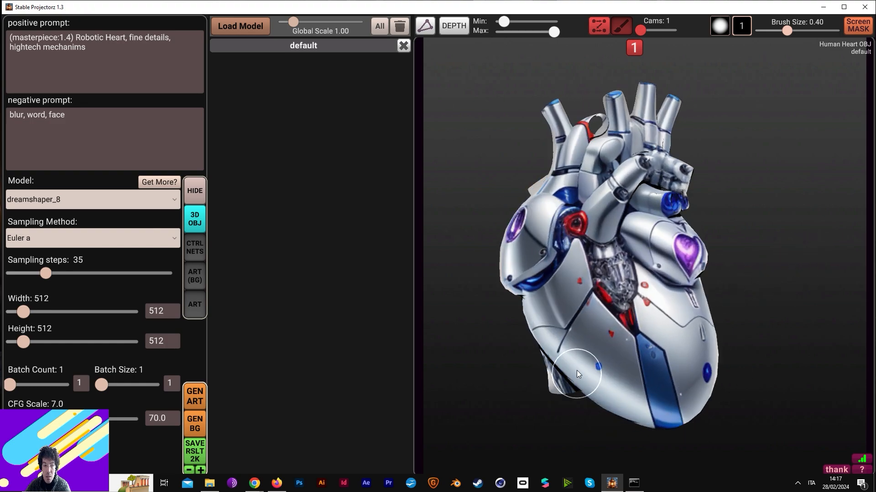
Step: Show the generated art list, restore the camera saved with the first art, and turn off the brush mode
click(196, 307)
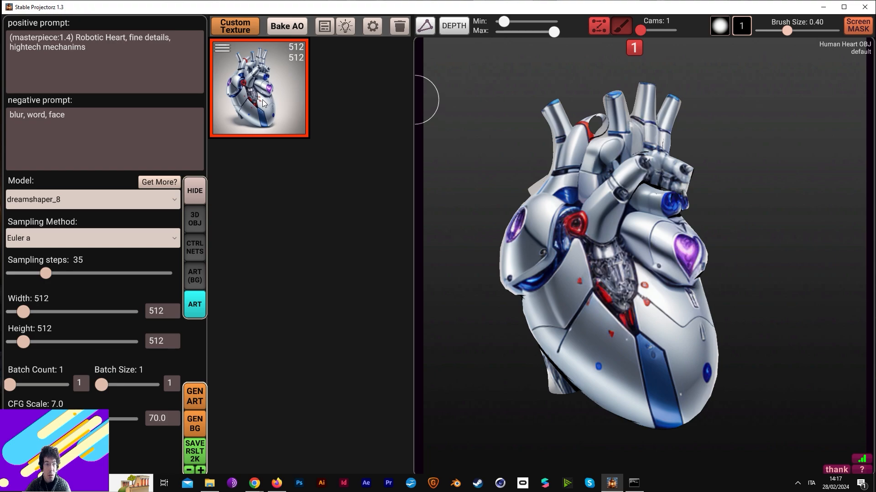
mouse_move(263, 100)
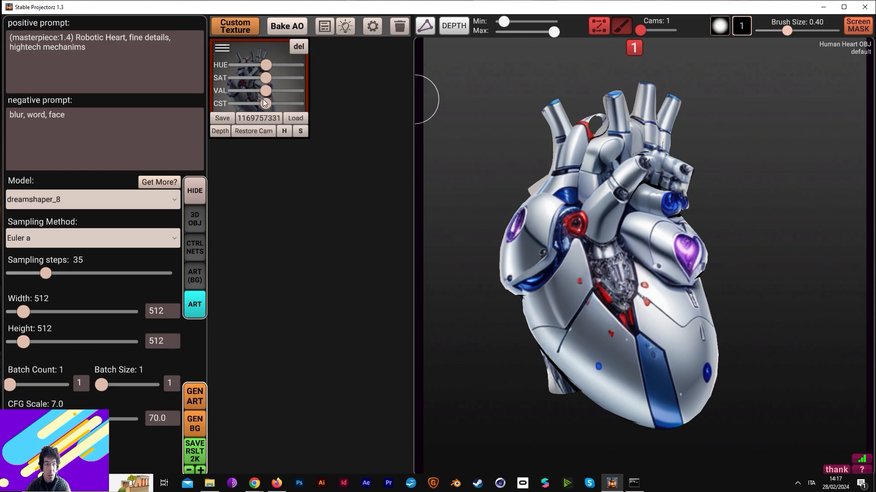
click(245, 133)
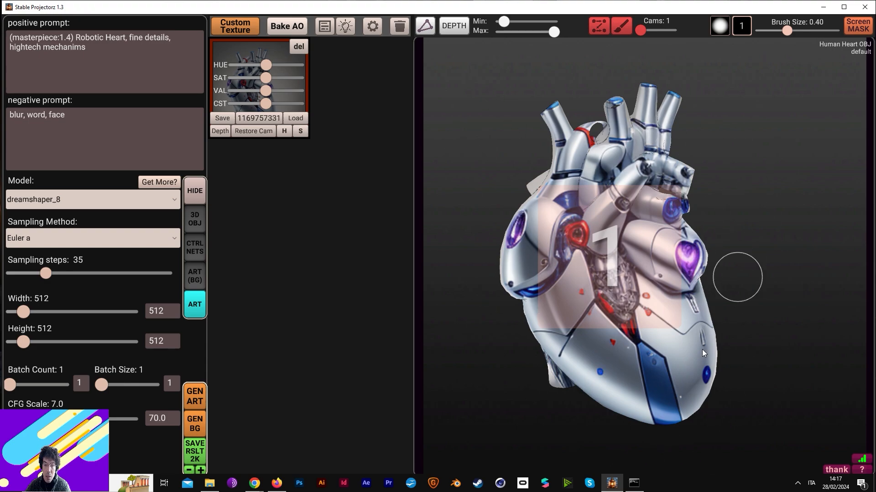
click(623, 29)
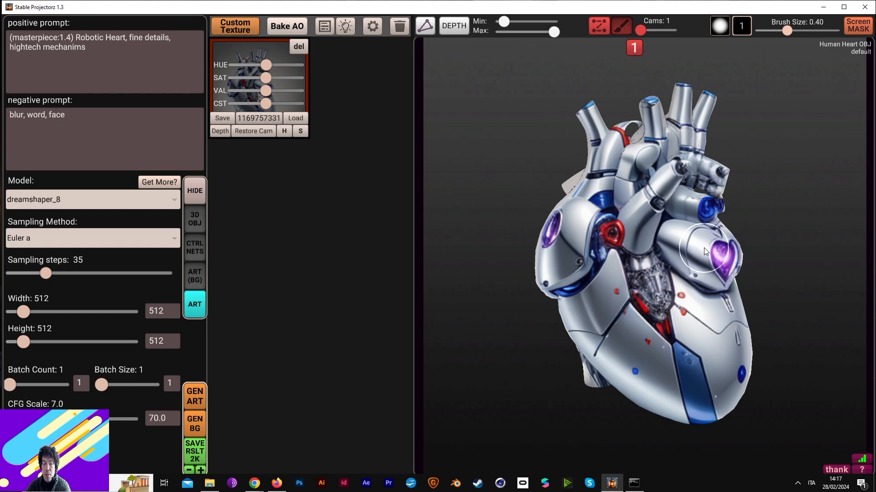
Step: Generate a second art texture from the back of the heart and inspect the seams between both projections from the side
right_drag(782, 270, 638, 247)
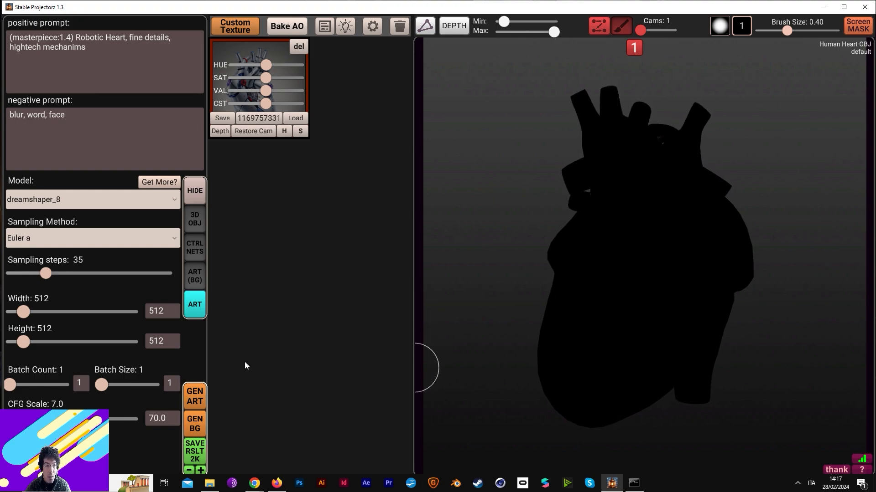
click(193, 394)
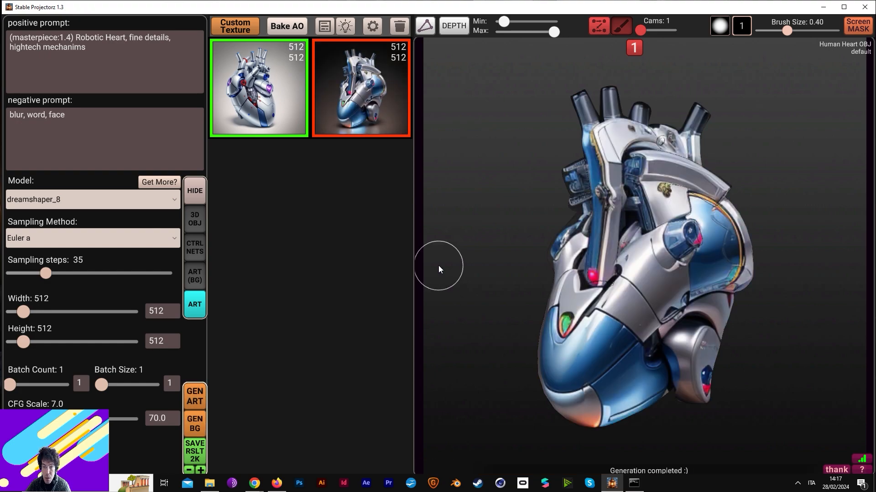
right_drag(505, 228, 828, 246)
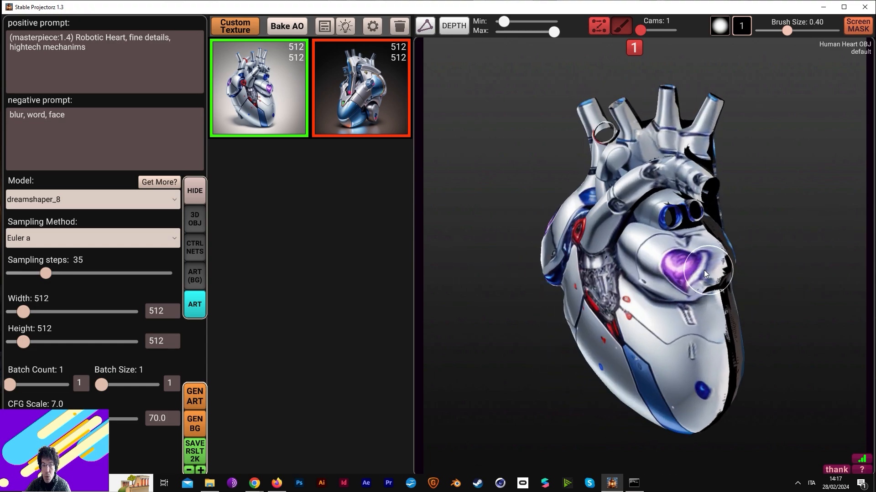
mouse_move(777, 179)
right_down()
mouse_move(625, 186)
mouse_move(492, 166)
mouse_move(463, 178)
mouse_move(497, 192)
mouse_move(449, 228)
mouse_move(762, 148)
mouse_move(621, 113)
mouse_move(613, 185)
mouse_move(575, 218)
mouse_move(552, 256)
mouse_move(677, 205)
mouse_move(570, 254)
mouse_move(631, 213)
mouse_move(683, 209)
mouse_move(711, 168)
mouse_move(722, 190)
mouse_move(718, 184)
mouse_move(709, 196)
mouse_move(725, 225)
mouse_move(768, 266)
mouse_move(762, 258)
mouse_move(718, 303)
mouse_move(639, 316)
mouse_move(591, 364)
mouse_move(667, 308)
mouse_move(704, 170)
mouse_move(690, 172)
mouse_move(693, 191)
right_up()
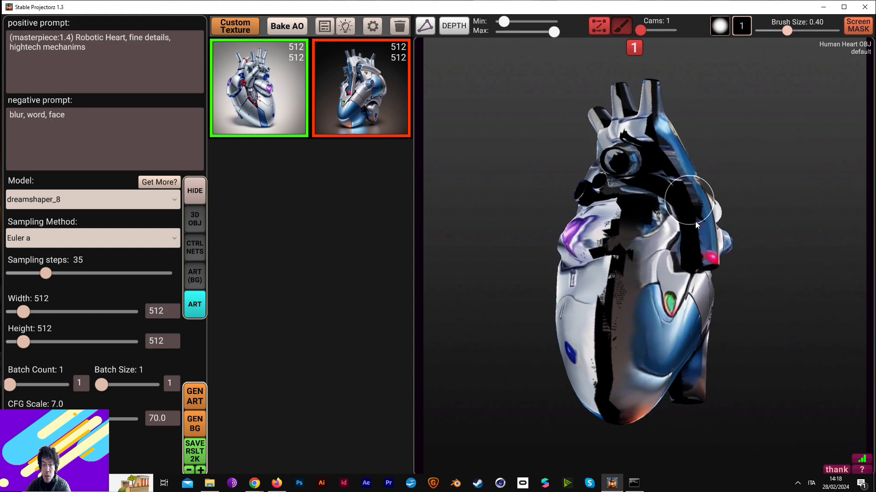
Step: Mask the black seam down the heart's side and the untextured strip along the large vessel at brush size 0.24
right_drag(651, 269, 650, 388)
right_drag(741, 242, 787, 166)
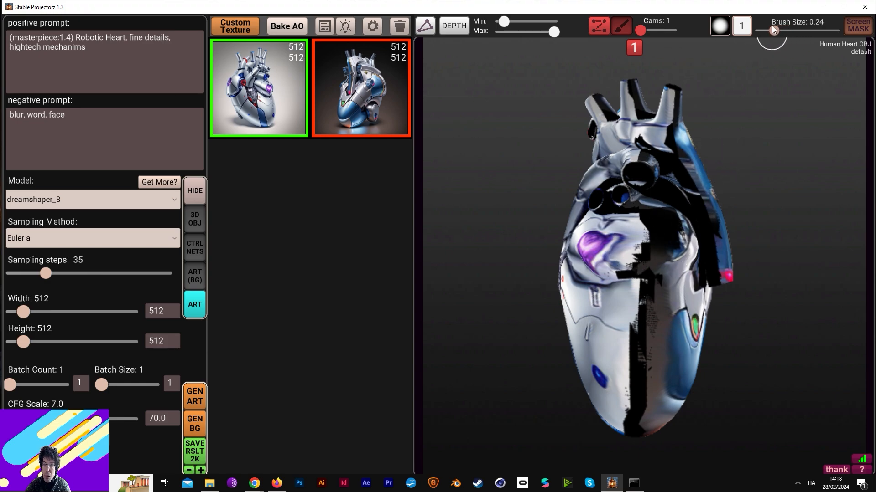
mouse_move(650, 223)
mouse_down()
mouse_move(650, 256)
mouse_move(633, 278)
mouse_move(634, 433)
mouse_up()
mouse_move(712, 281)
mouse_down()
mouse_move(678, 178)
mouse_move(647, 141)
mouse_up()
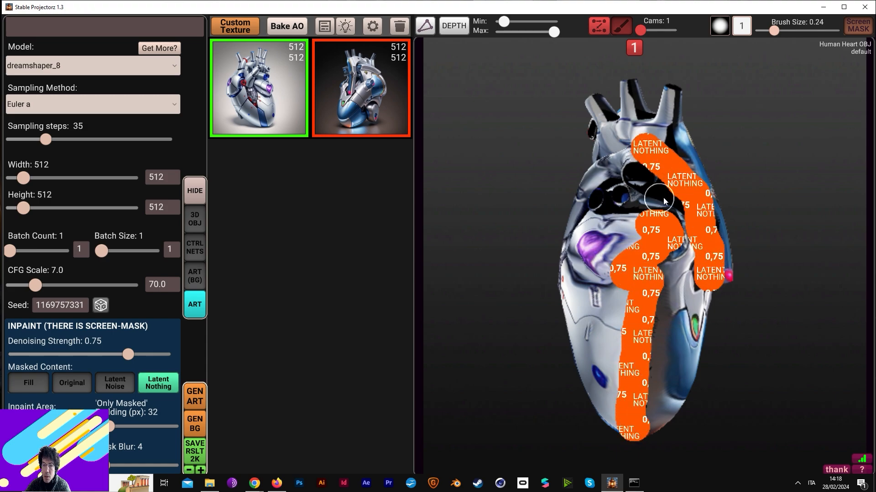
drag(657, 198, 675, 201)
Step: Mask the remaining dark patches on the upper vessels at brush size 0.14 and generate art for the masked areas
drag(774, 31, 766, 30)
mouse_move(633, 87)
mouse_down()
mouse_move(641, 112)
mouse_move(668, 124)
mouse_move(673, 147)
mouse_move(676, 93)
mouse_up()
mouse_move(595, 121)
mouse_down()
mouse_move(593, 101)
mouse_move(612, 118)
mouse_up()
mouse_move(638, 182)
mouse_down()
mouse_move(645, 194)
mouse_move(622, 217)
mouse_move(612, 214)
mouse_move(604, 181)
mouse_up()
mouse_move(586, 219)
mouse_down()
mouse_move(575, 214)
mouse_move(710, 228)
mouse_move(696, 179)
mouse_move(664, 195)
mouse_up()
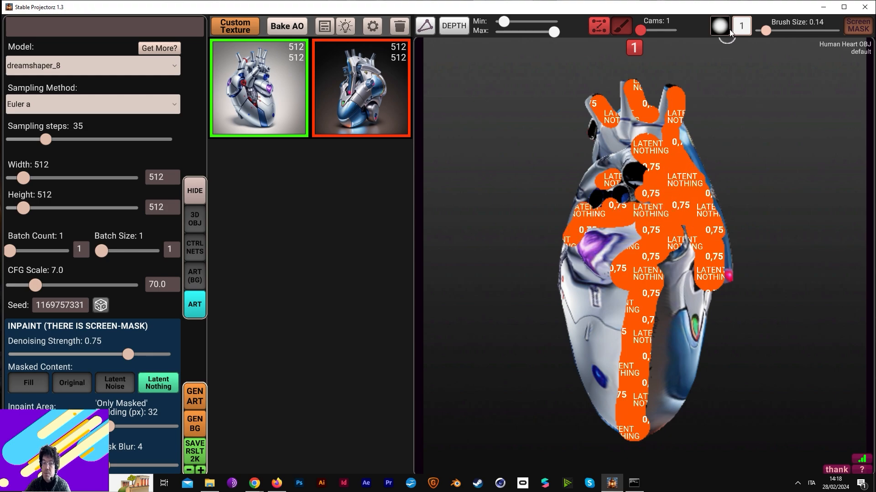
click(197, 396)
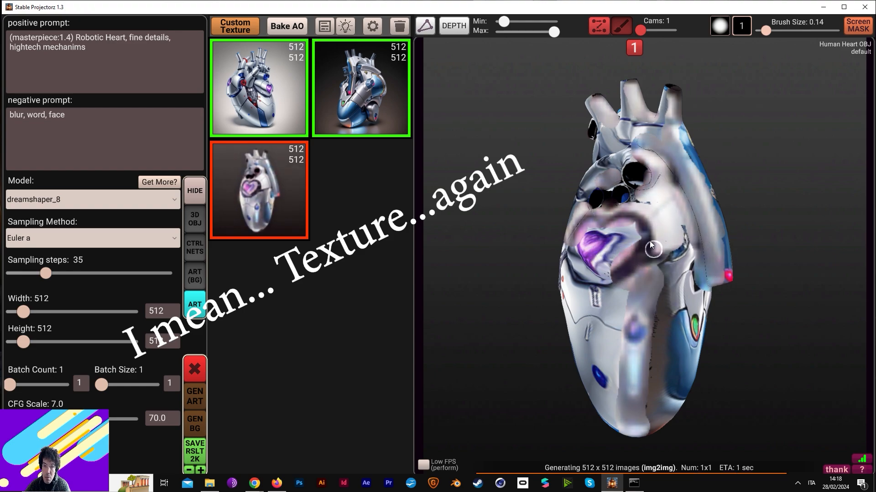
Step: With a softer brush at size 0.24, mask the untextured gaps on the heart's opposite side and generate art there
right_drag(723, 199, 552, 152)
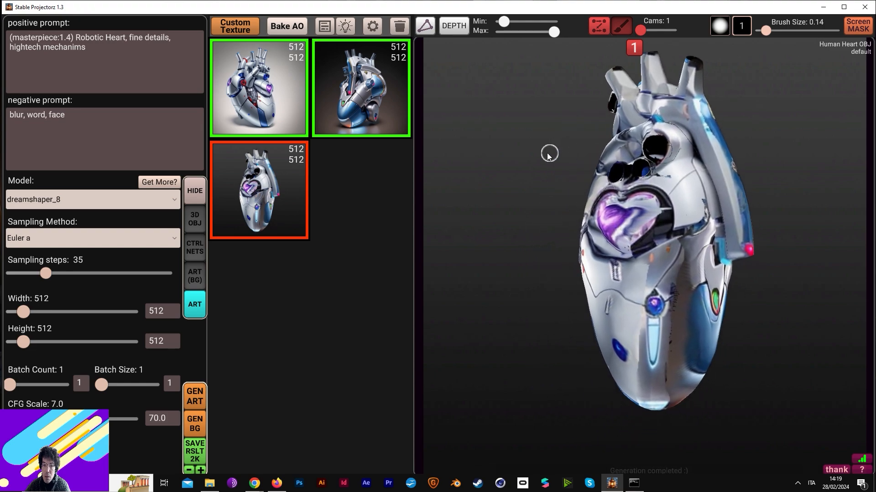
right_drag(559, 190, 698, 182)
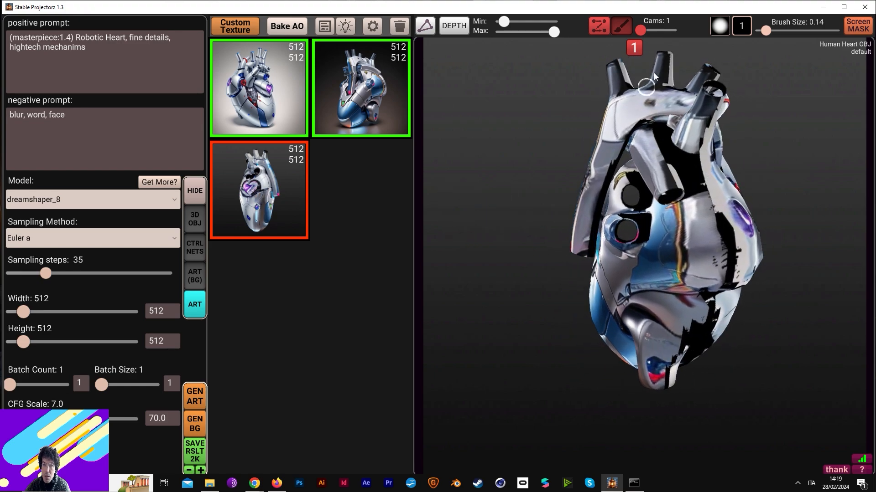
click(724, 30)
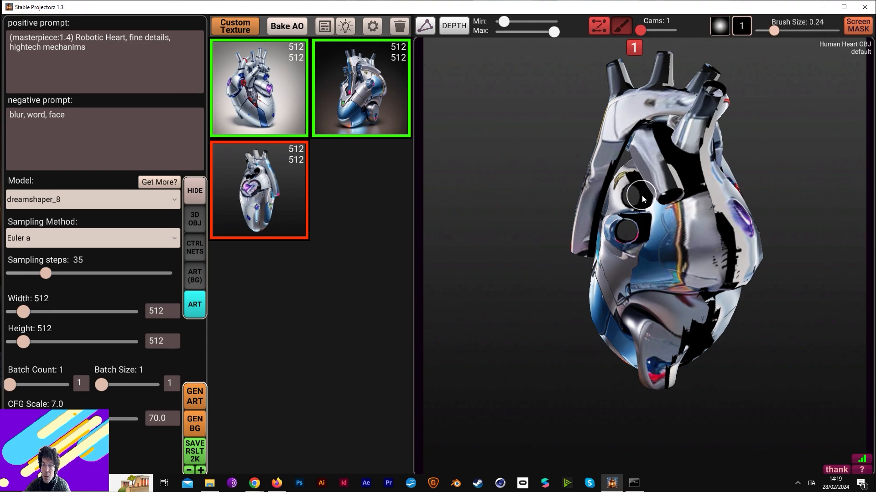
click(857, 26)
mouse_move(661, 131)
mouse_down()
mouse_move(687, 183)
mouse_move(723, 218)
mouse_move(706, 322)
mouse_up()
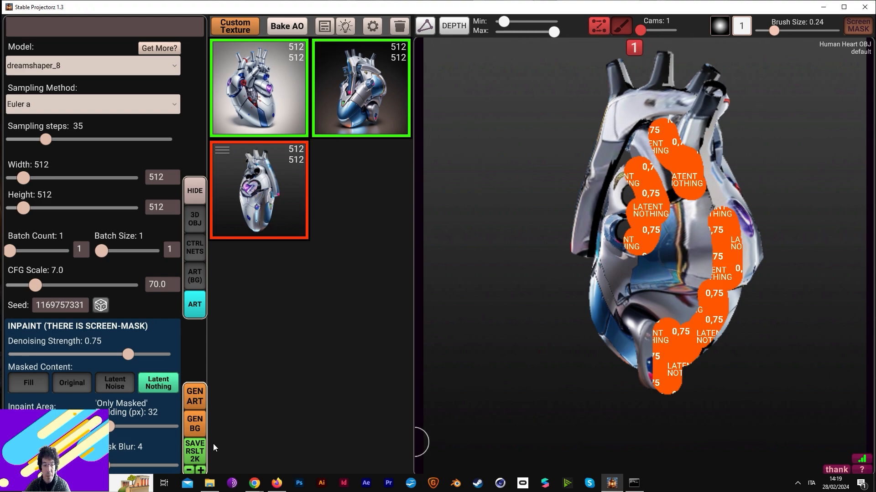
click(194, 396)
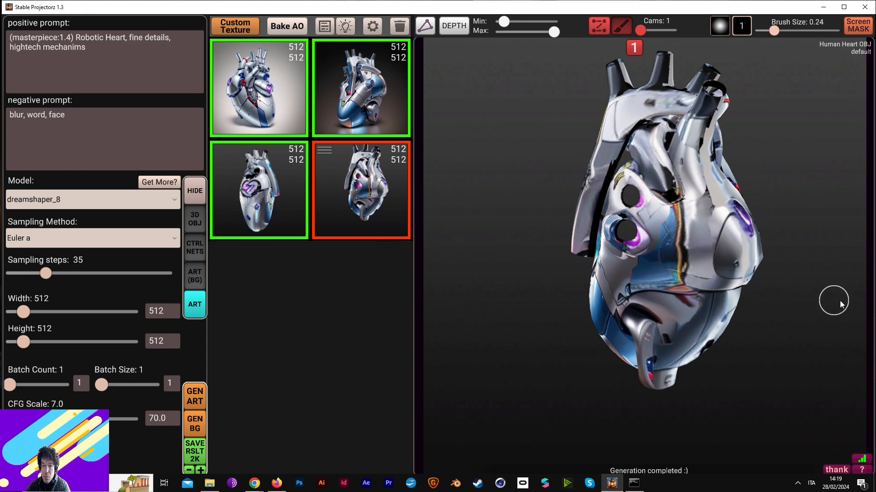
Step: Mask the bulge with the purple heart emblem on the front and generate new art for it
alt+drag(765, 188, 652, 158)
alt+drag(728, 184, 677, 139)
alt+drag(761, 138, 606, 188)
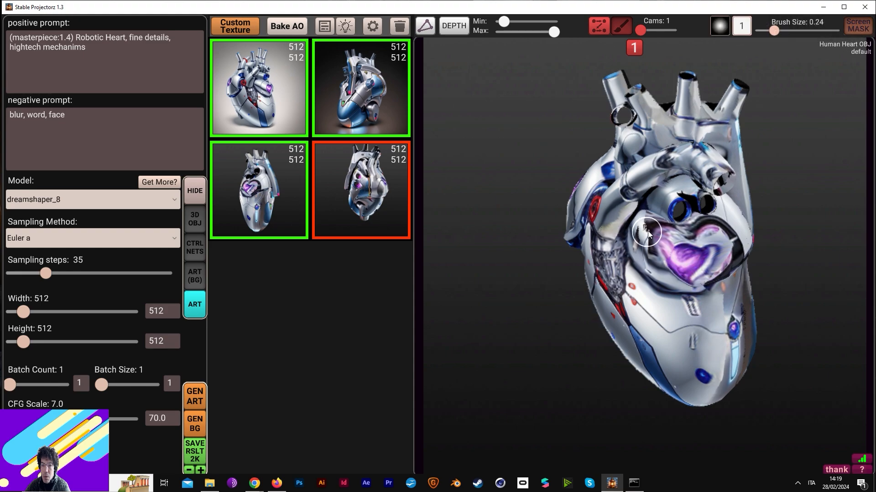
mouse_move(650, 230)
mouse_down()
mouse_move(663, 261)
mouse_move(725, 264)
mouse_up()
drag(668, 236, 696, 251)
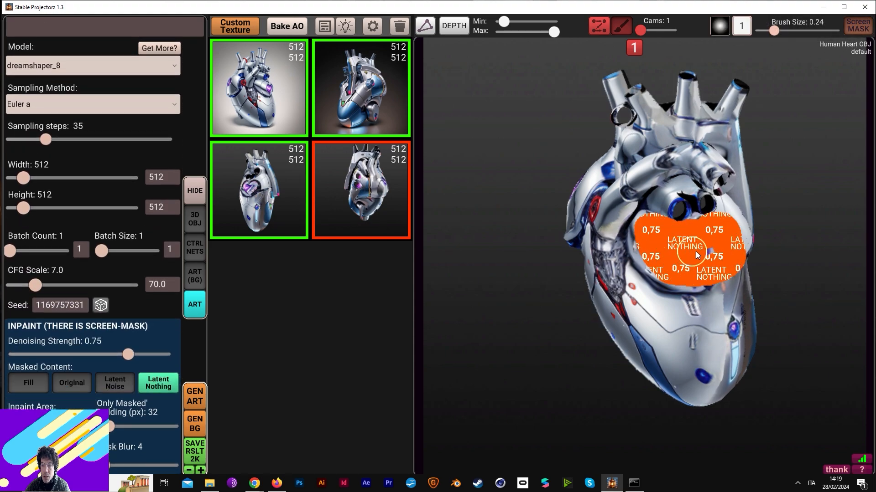
click(199, 398)
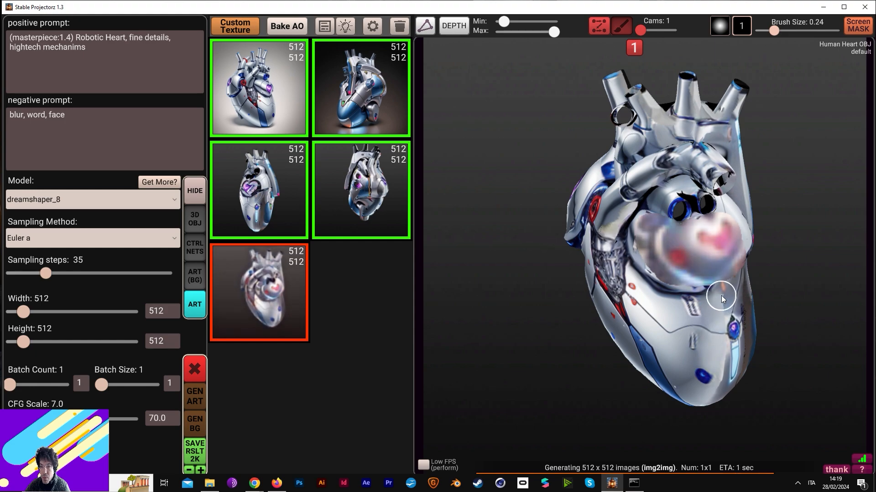
Step: View the heart from above and mask the gaps between the upper vessels at brush size 0.14
alt+drag(564, 249, 614, 207)
alt+drag(673, 228, 595, 347)
alt+drag(764, 147, 629, 189)
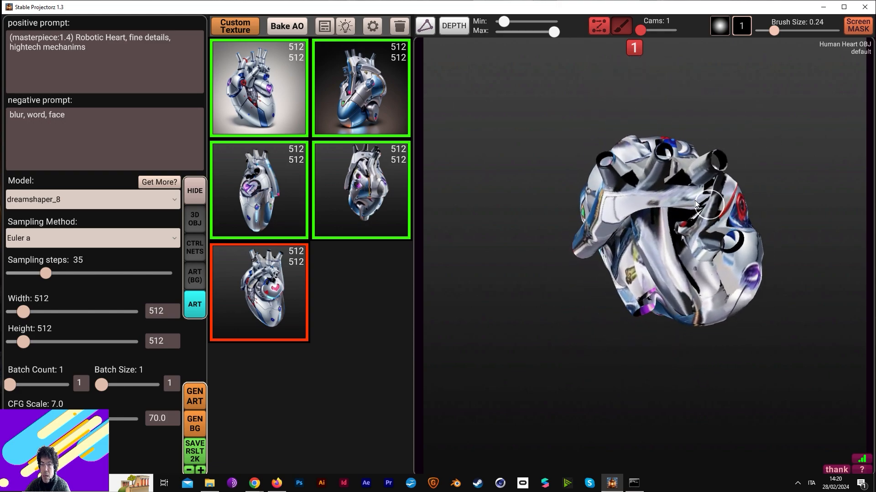
drag(771, 32, 765, 31)
click(627, 187)
mouse_move(670, 183)
mouse_down()
mouse_move(702, 188)
mouse_move(714, 207)
mouse_move(713, 237)
mouse_move(686, 217)
mouse_move(679, 246)
mouse_up()
Step: Change "Robotic Heart" to "Robotic parts" in the positive prompt and generate art for the masked top areas
scroll(84, 72, up, 1)
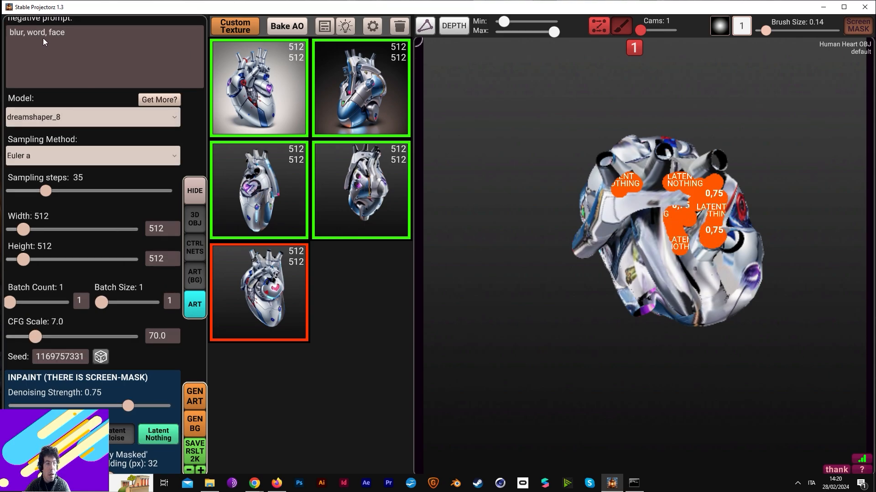
scroll(201, 95, up, 1)
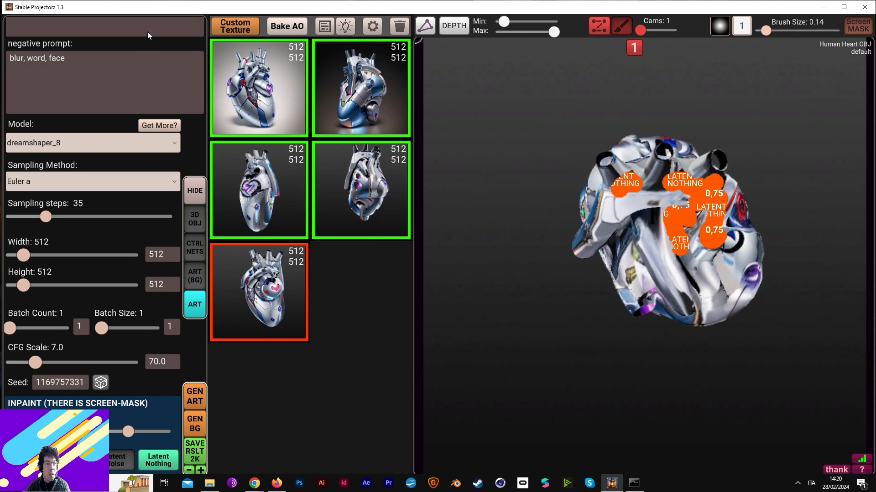
scroll(184, 40, up, 1)
scroll(132, 36, up, 1)
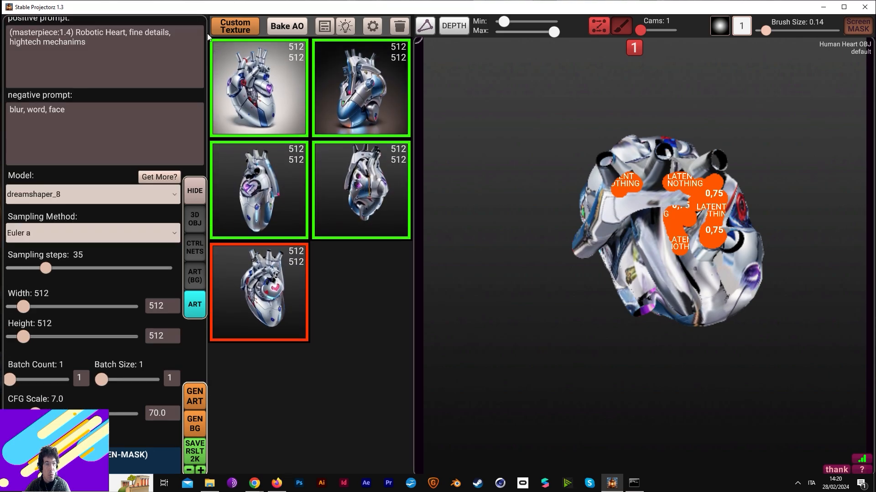
click(120, 37)
text(parts)
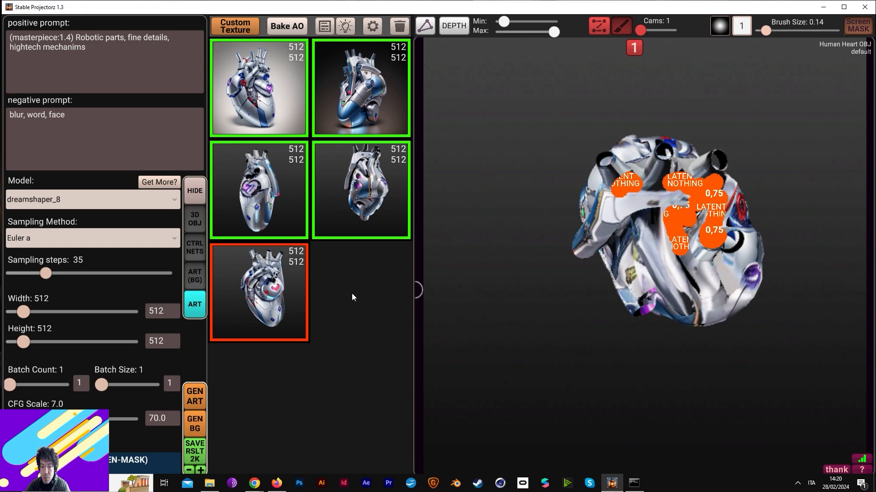
click(194, 400)
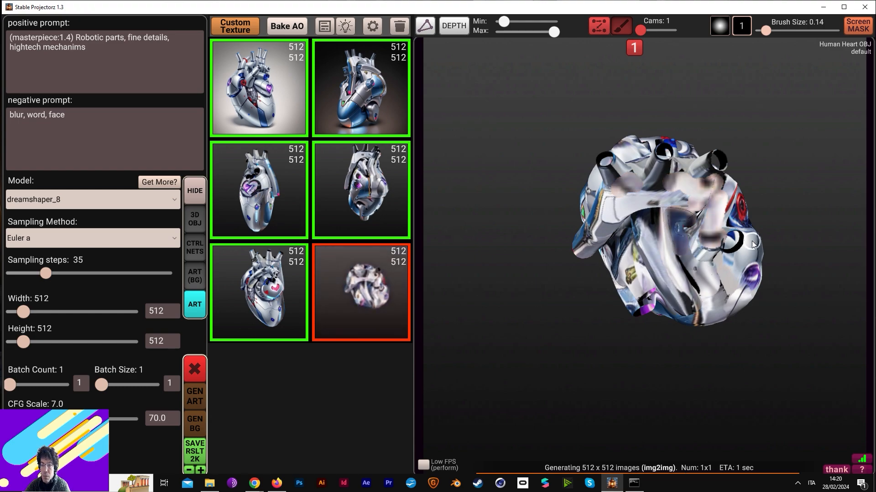
Step: Mask the blurry strip down the heart's lower side at brush size 0.24 and generate art for it
alt+drag(600, 335, 629, 241)
alt+drag(766, 196, 570, 190)
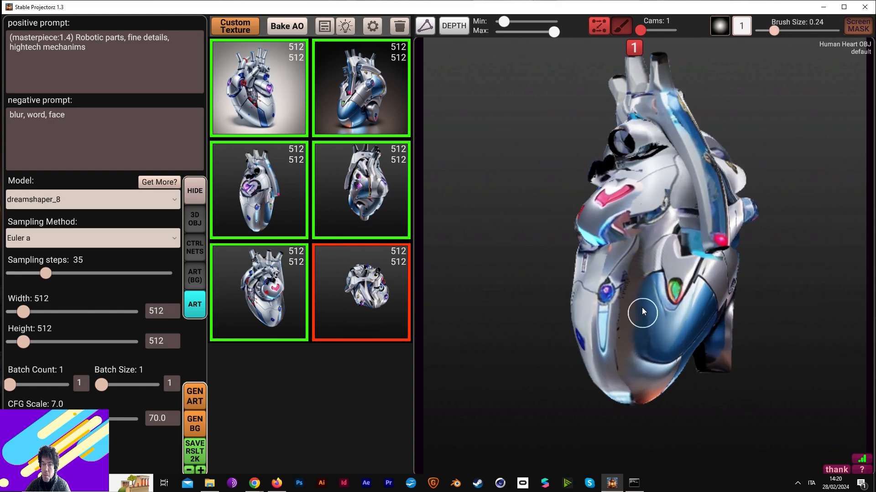
drag(639, 243, 620, 349)
drag(630, 395, 646, 388)
drag(608, 348, 620, 256)
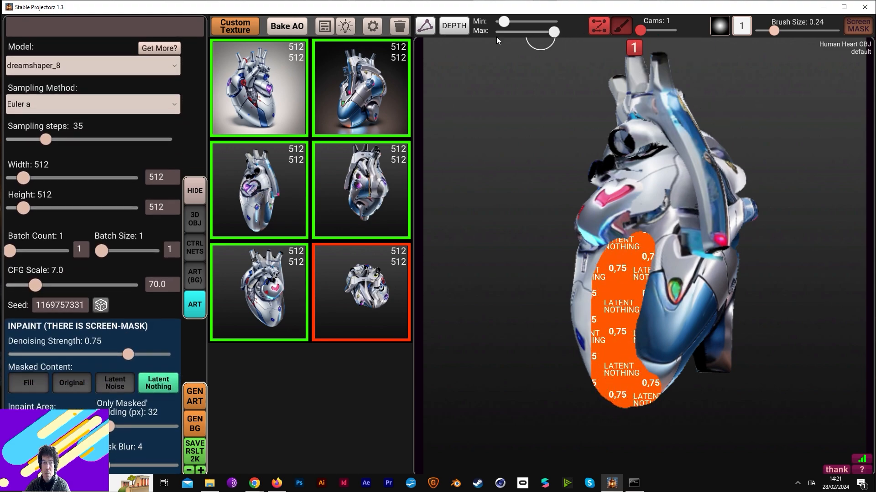
click(195, 396)
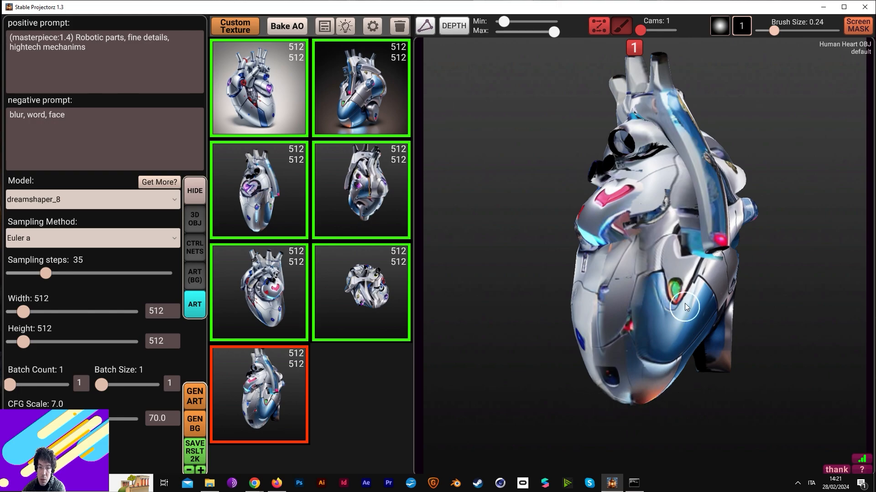
Step: Mask the flat grey strip along the vessel above the side bulge with the purple oval and generate art for it
middle_drag(773, 251, 751, 250)
right_drag(727, 236, 785, 249)
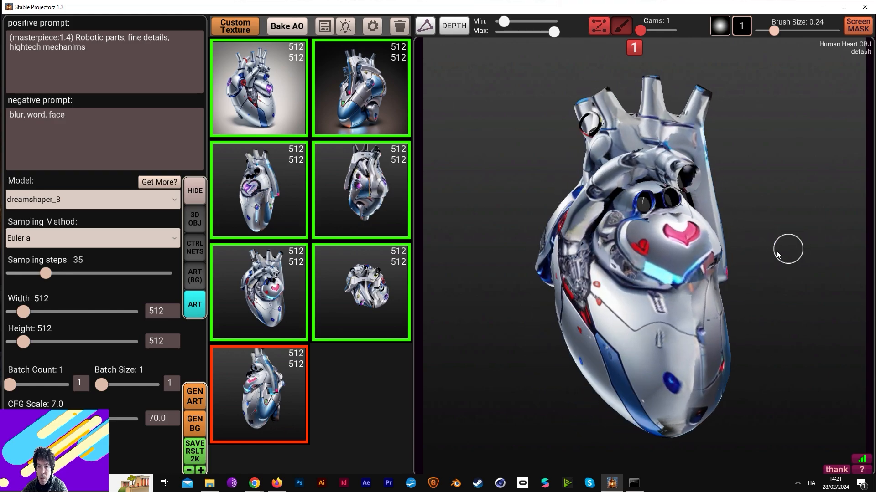
right_drag(734, 257, 831, 210)
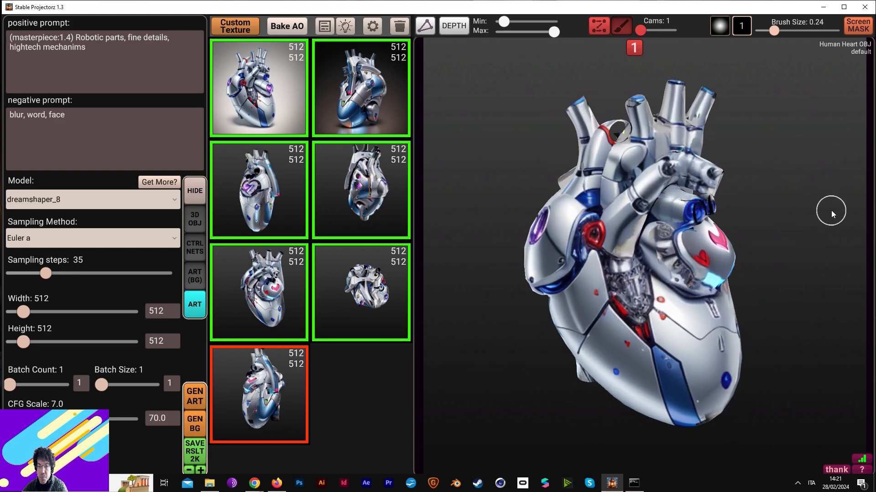
right_drag(699, 186, 834, 162)
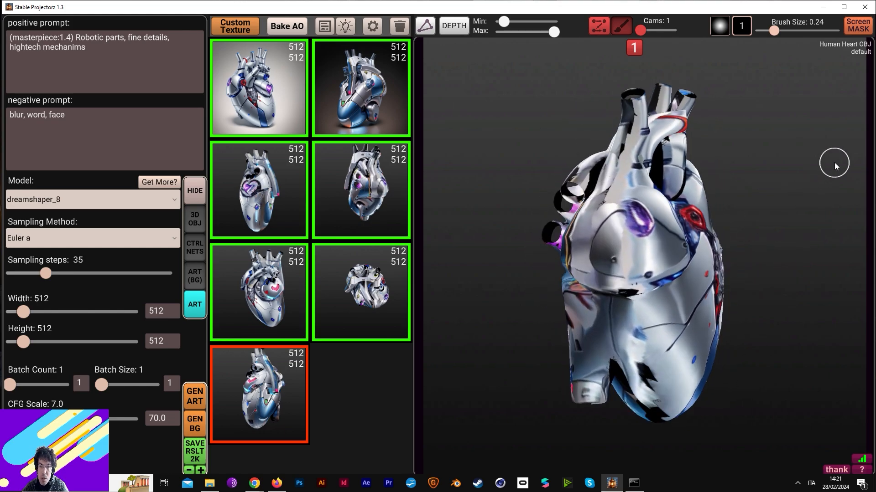
right_drag(777, 172, 804, 192)
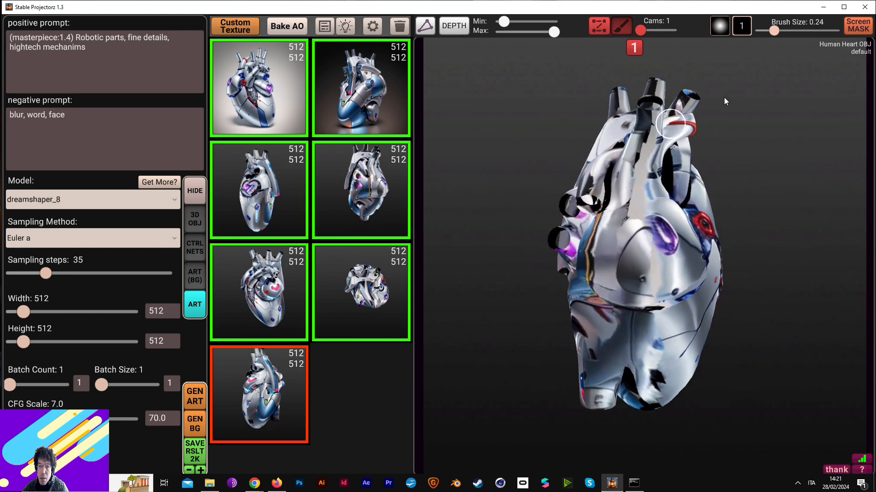
click(856, 24)
drag(652, 127, 633, 213)
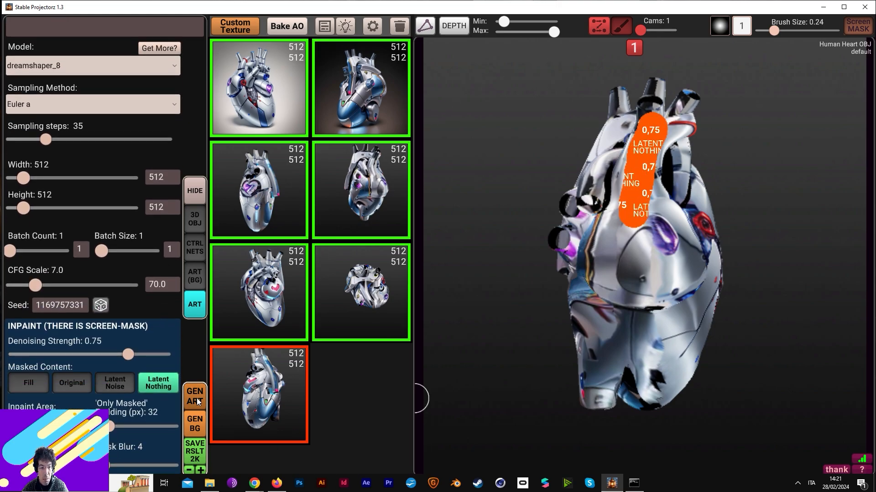
click(196, 398)
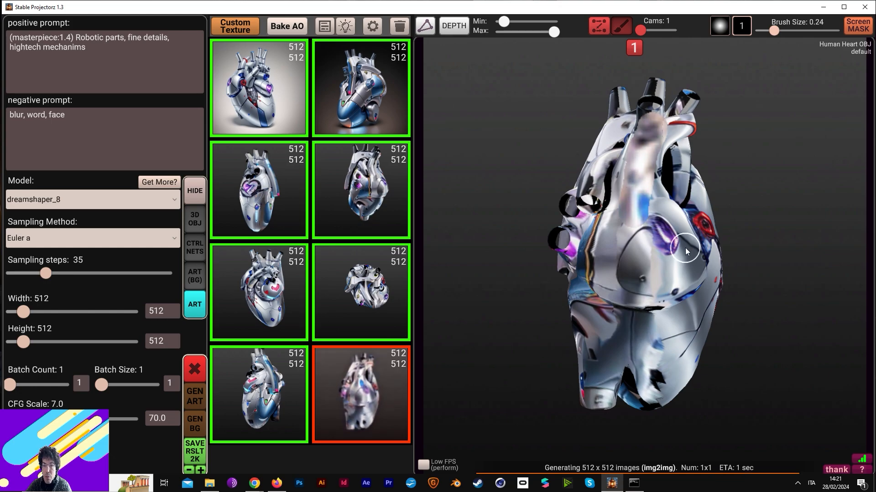
Step: Inspect the textured heart from several sides and restore the cameras saved with the first and second arts
alt+drag(711, 222, 597, 253)
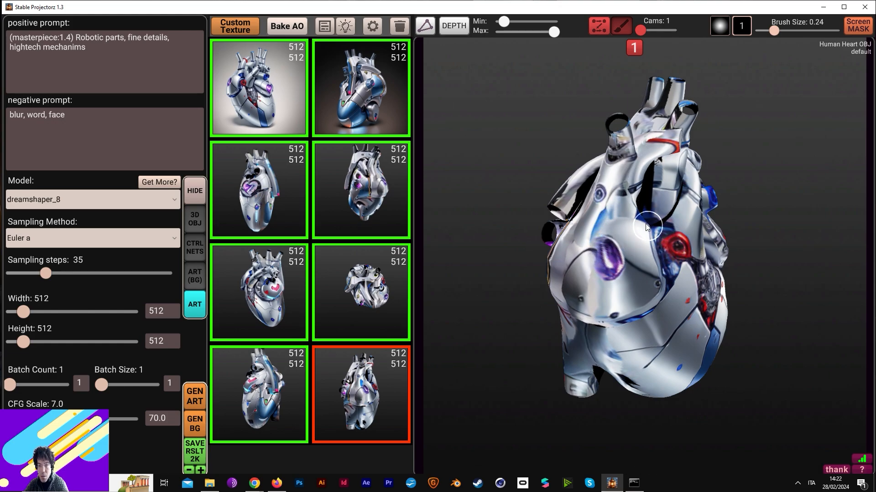
alt+drag(645, 223, 748, 205)
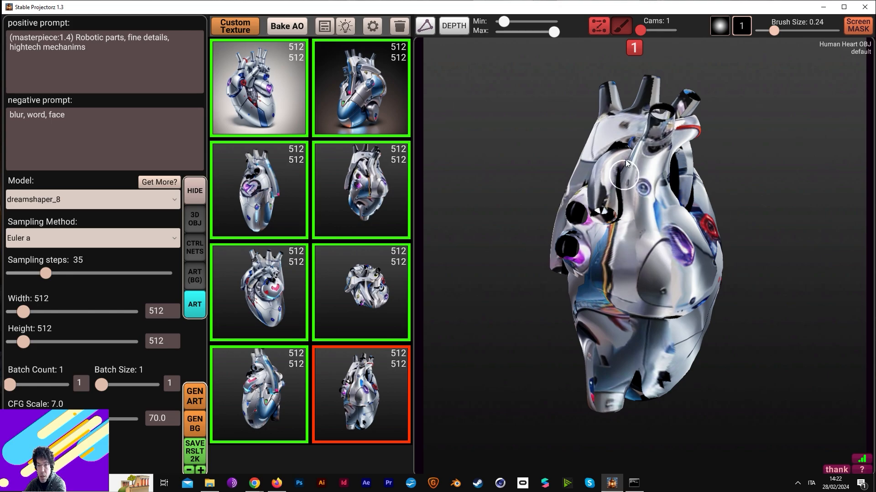
alt+drag(696, 313, 607, 260)
click(368, 120)
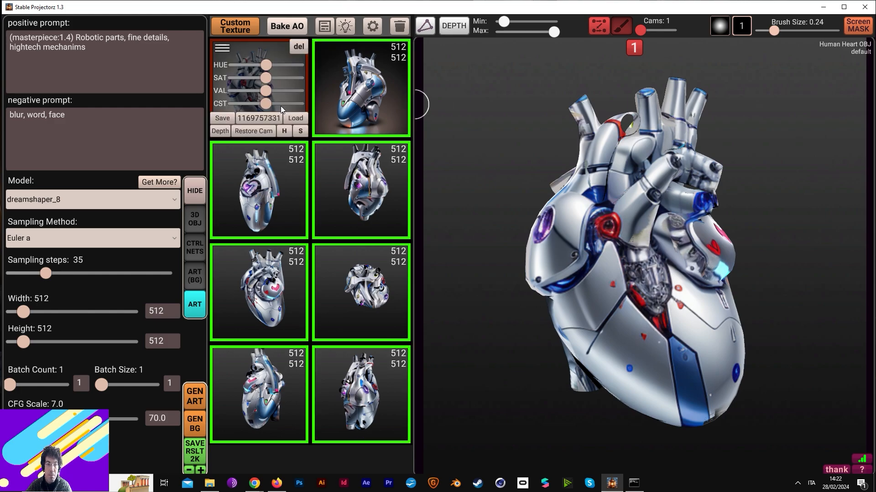
click(259, 132)
click(365, 132)
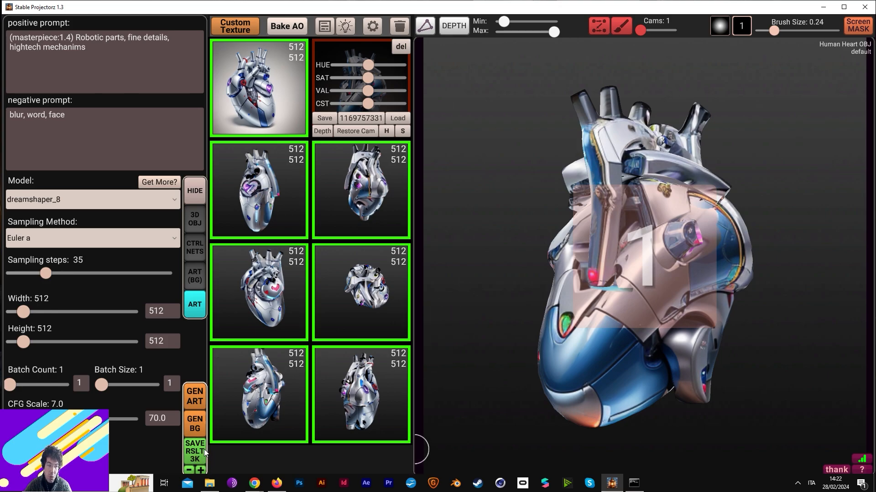
Step: Save the resulting model texture at 3K in the Downloads folder as Tex_StableProjectorz_2
click(204, 450)
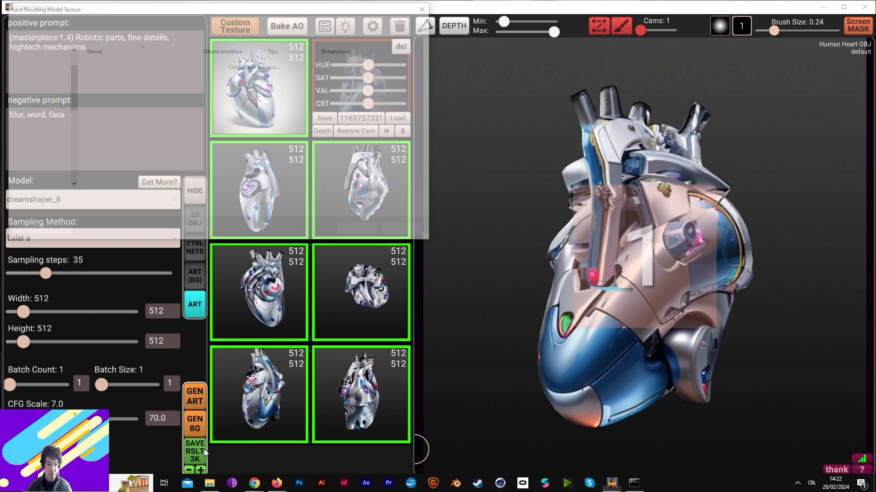
scroll(68, 110, up, 3)
click(40, 79)
click(122, 200)
key(Return)
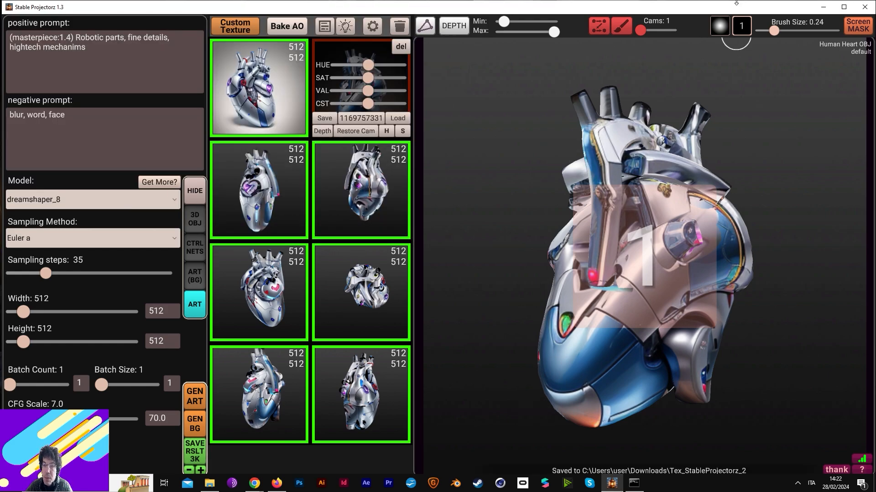
Step: Switch to Blender and delete the default cube
click(460, 491)
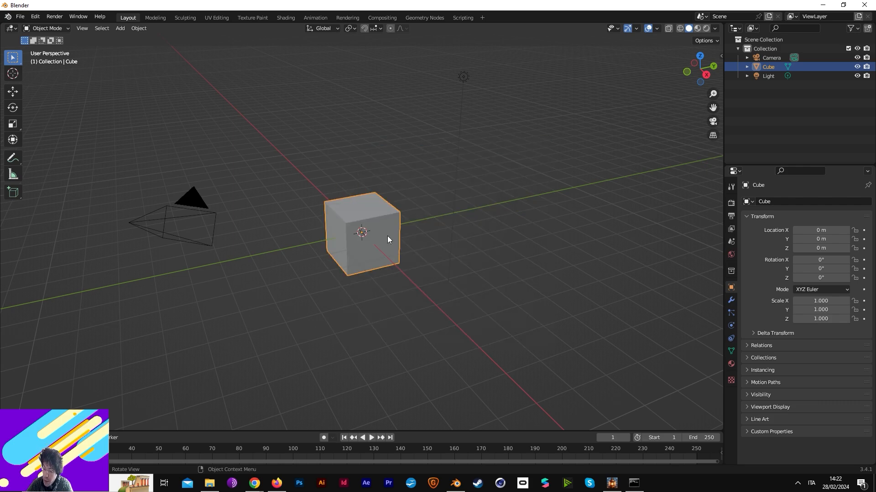
key(x)
click(388, 238)
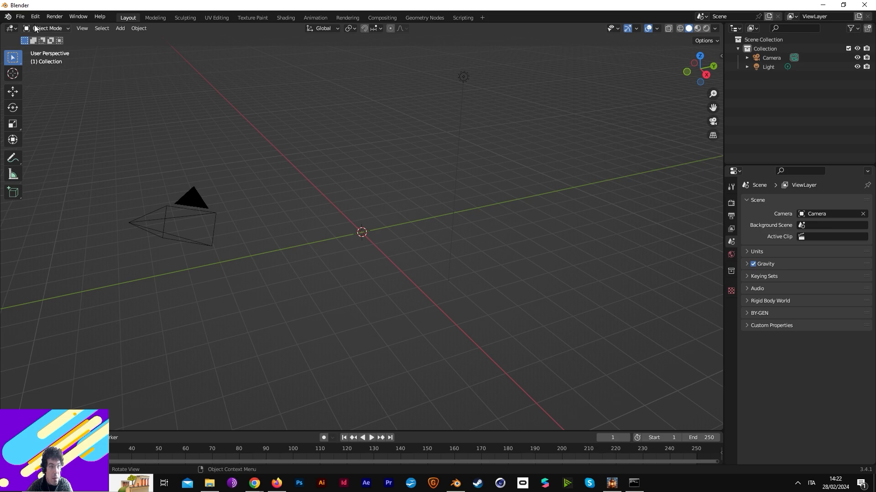
Step: Import the Human Heart OBJ model from the Human_Heart_L1 folder in Downloads as a Wavefront OBJ
click(21, 17)
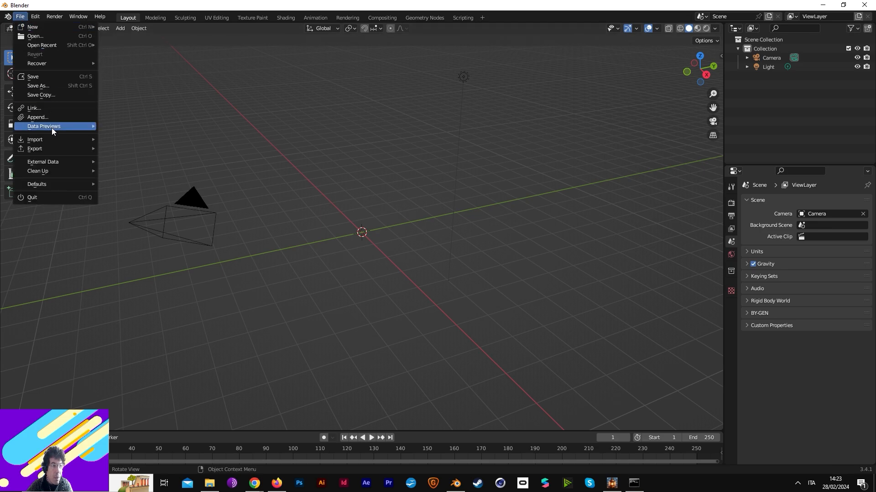
mouse_move(49, 140)
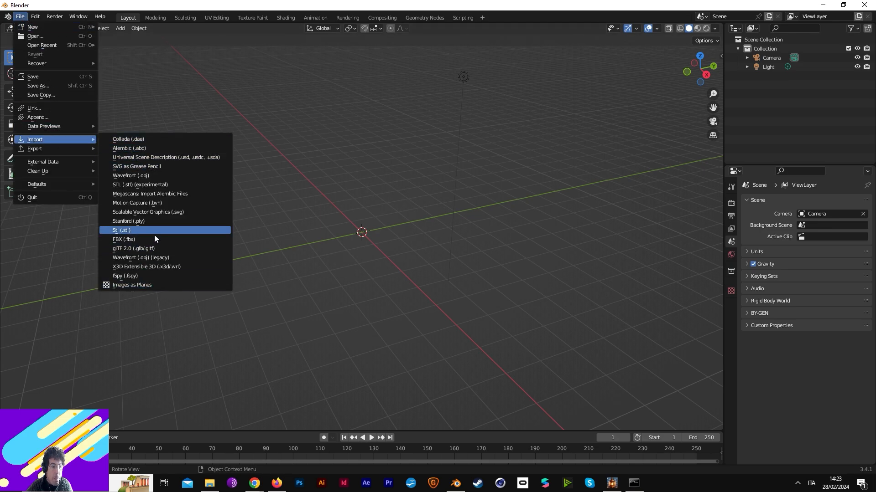
click(145, 177)
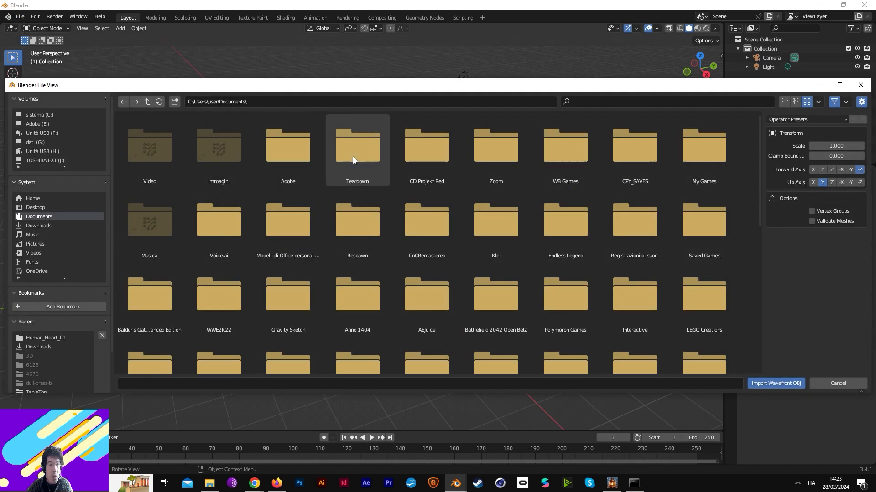
click(41, 225)
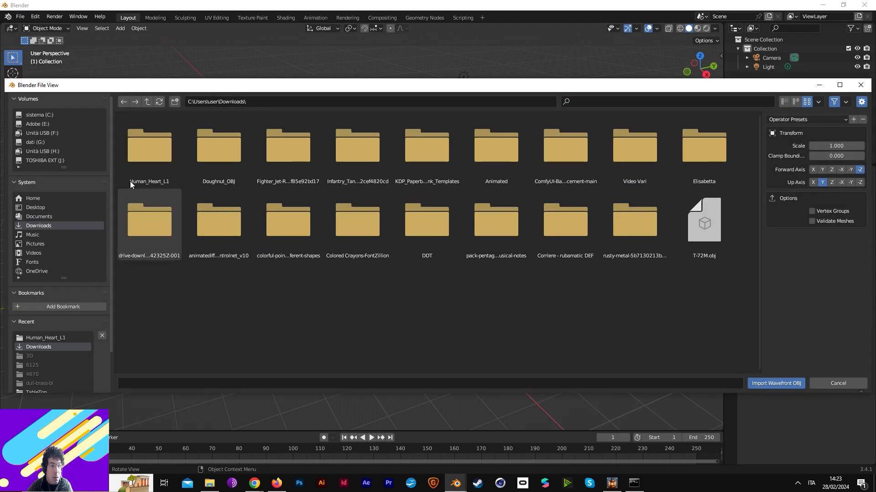
double_click(149, 156)
double_click(231, 155)
scroll(488, 215, down, 4)
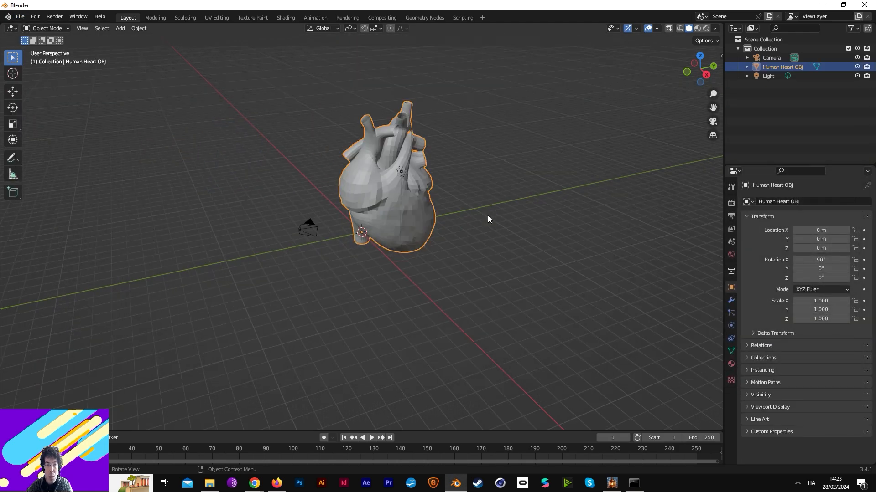
Step: Apply smooth shading to the heart model and deselect it
middle_drag(440, 177, 407, 184)
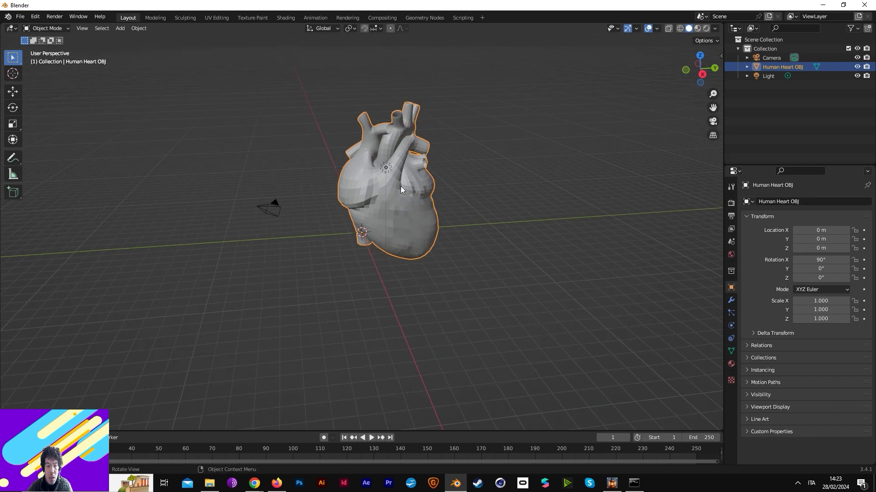
scroll(420, 173, up, 4)
right_click(419, 175)
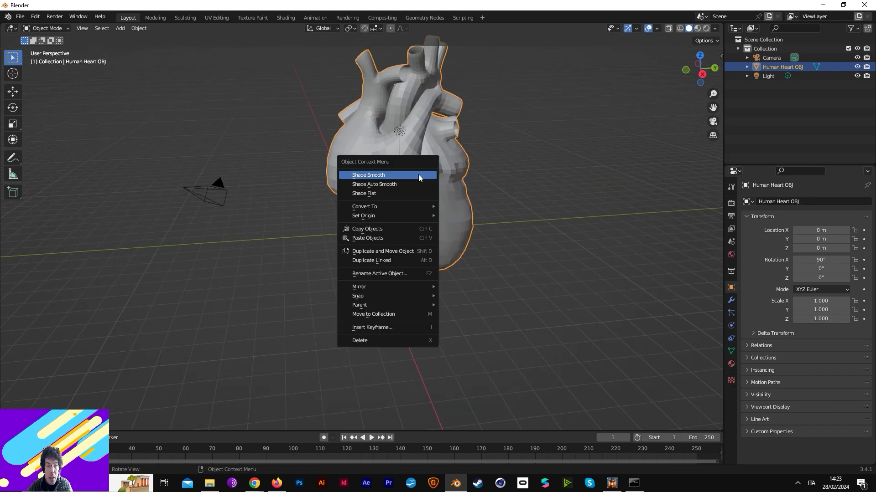
click(418, 176)
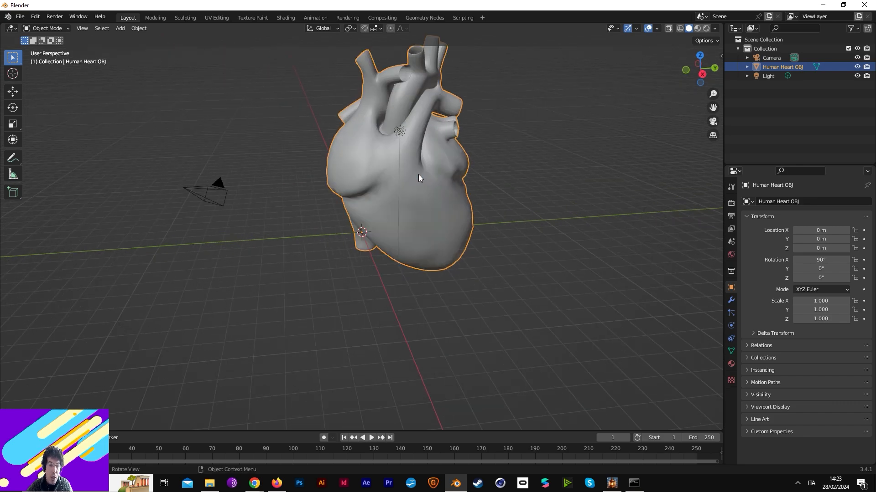
right_click(442, 202)
key(alt+a)
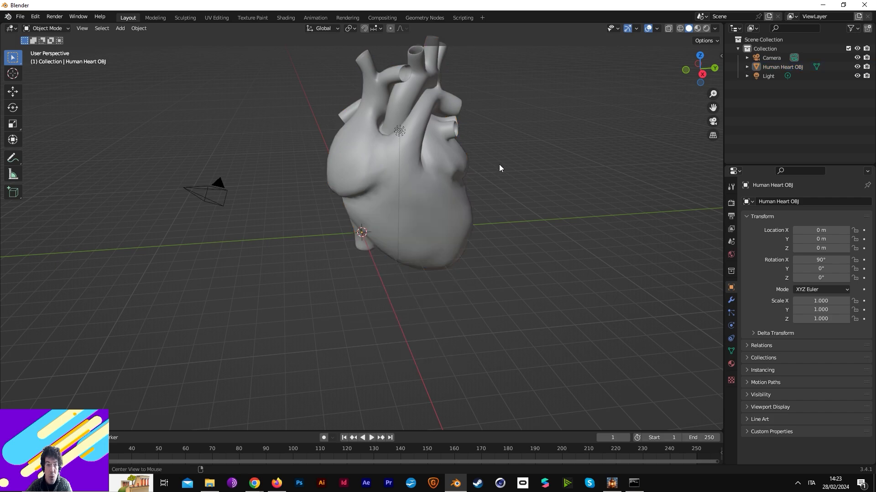
Step: Scale the heart down uniformly to about 0.29
middle_drag(506, 184, 519, 158)
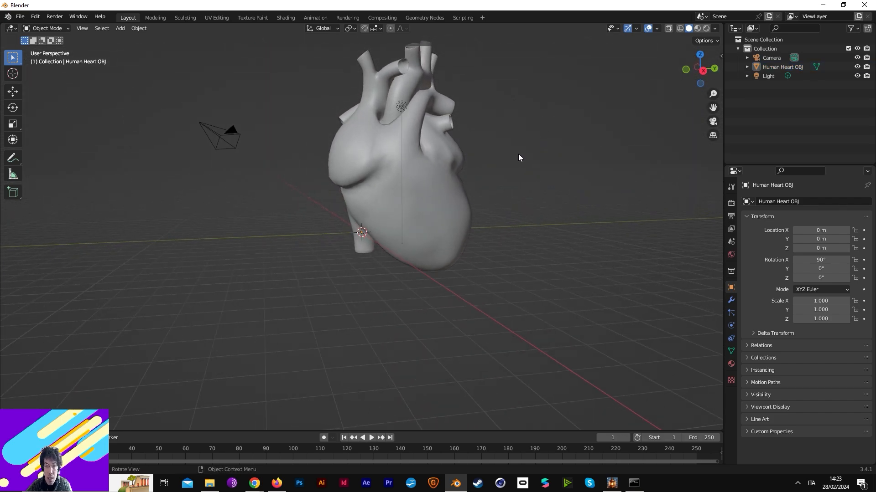
drag(713, 108, 713, 176)
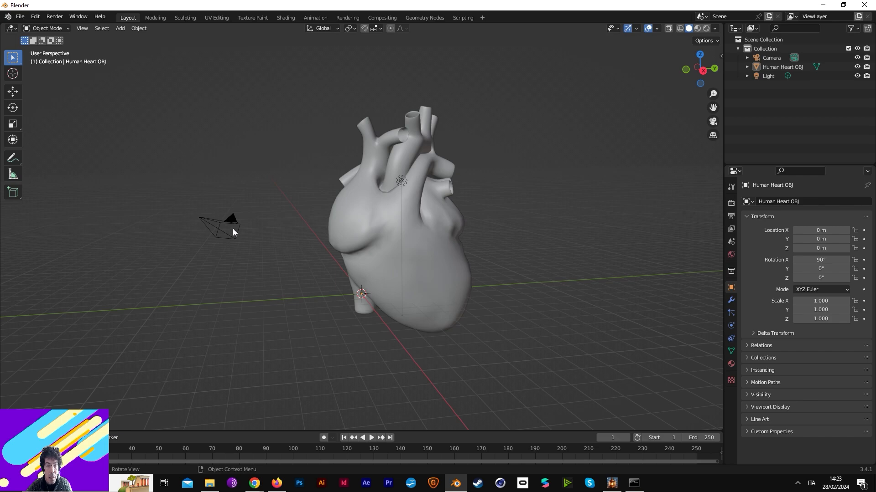
click(230, 233)
click(412, 215)
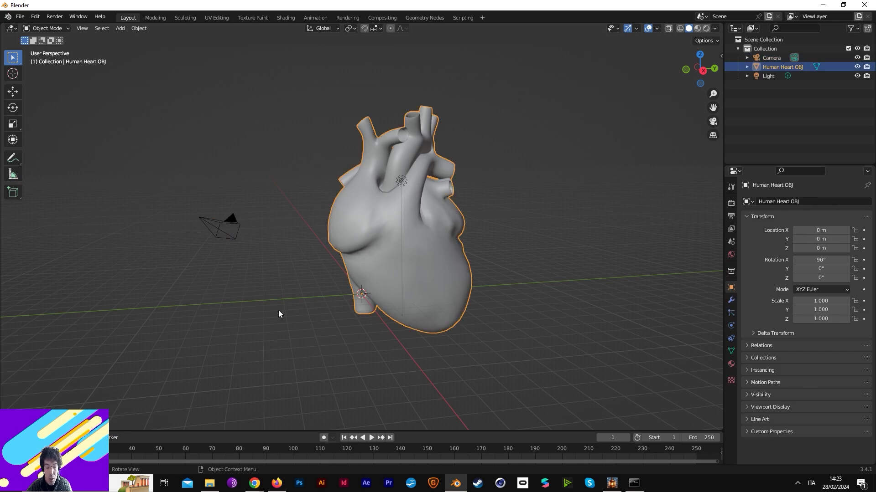
click(12, 124)
drag(367, 296, 365, 287)
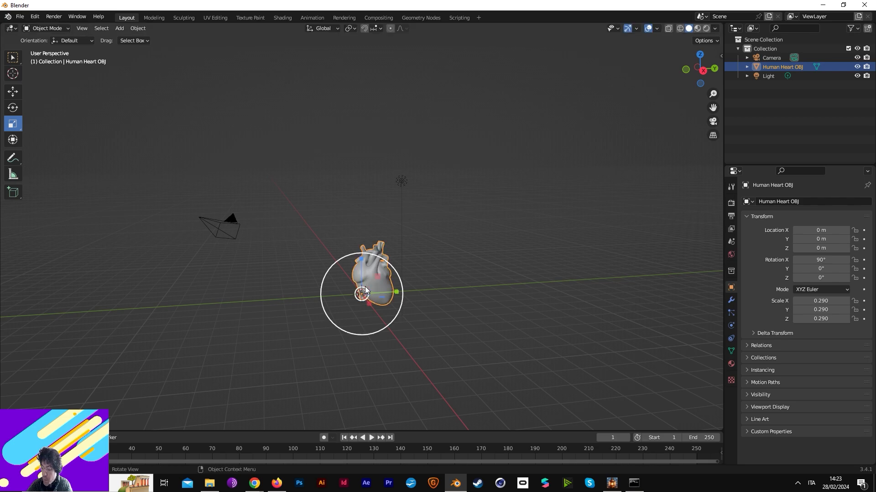
Step: Frame the heart in the camera view by rotating it to about 93°, -15°, -32° and moving it to about 1.86, -2.29, 0.11 m
key(KP_0)
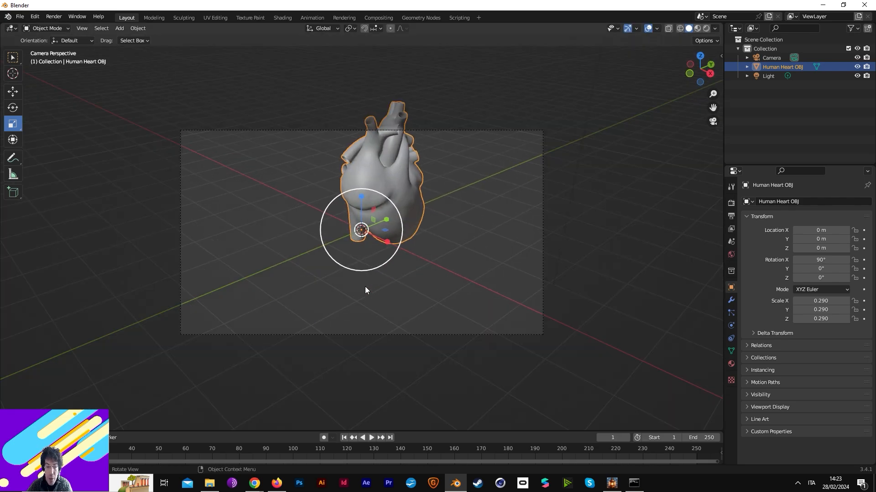
click(12, 92)
drag(361, 200, 388, 315)
click(13, 108)
click(13, 92)
drag(365, 272, 367, 215)
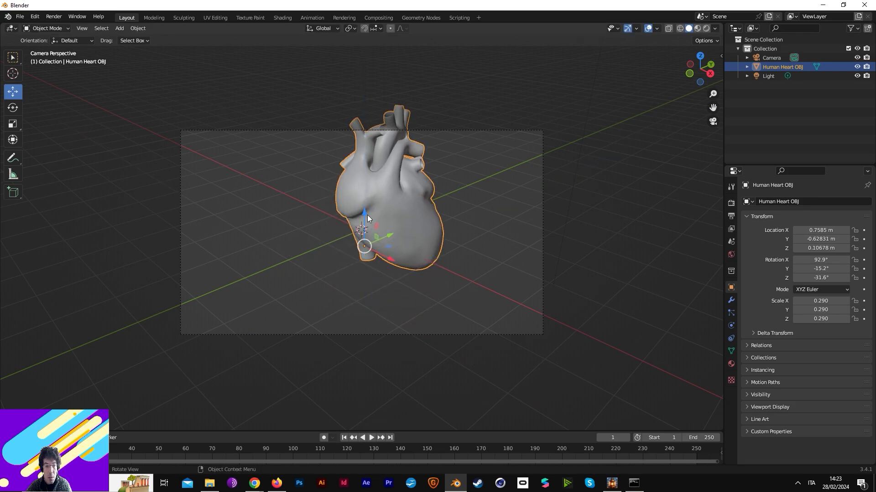
drag(391, 246, 362, 309)
Step: Convert the scene's point light to an area light and colour it light green
middle_drag(578, 148, 512, 141)
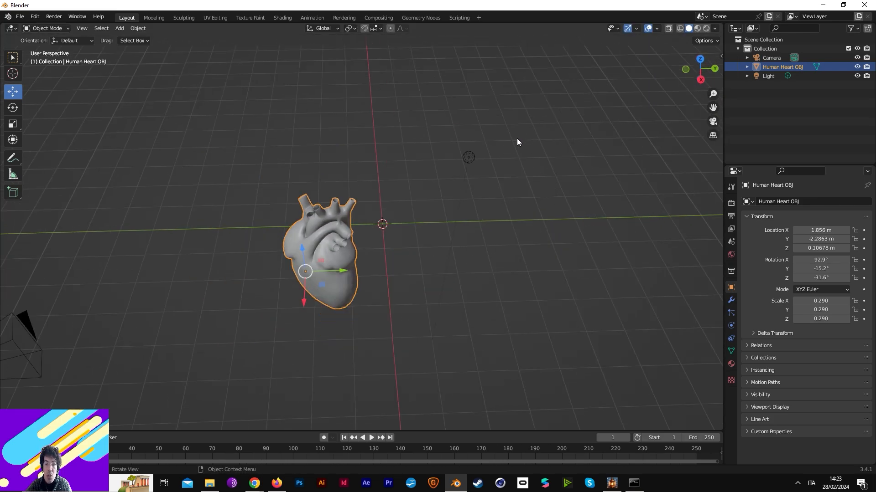
click(469, 158)
click(731, 325)
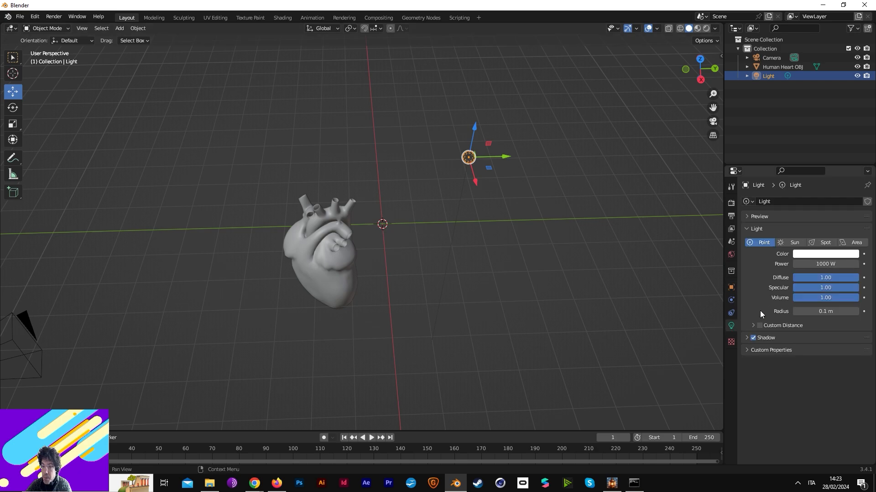
click(851, 242)
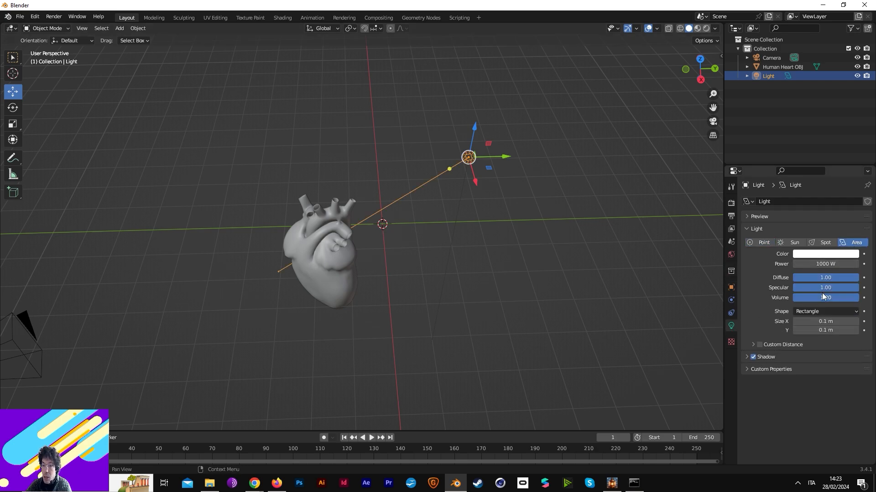
click(826, 254)
drag(807, 165, 800, 157)
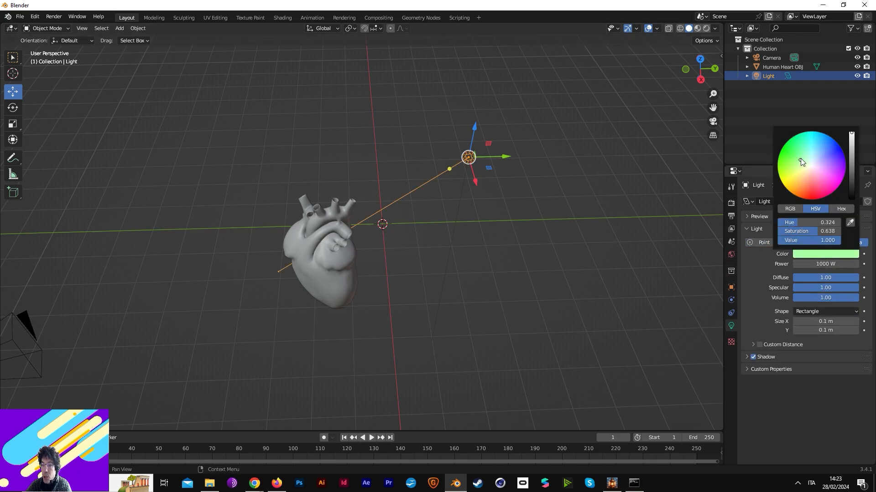
Step: Show the viewport in material preview and set the render engine to Cycles with GPU Compute
click(697, 29)
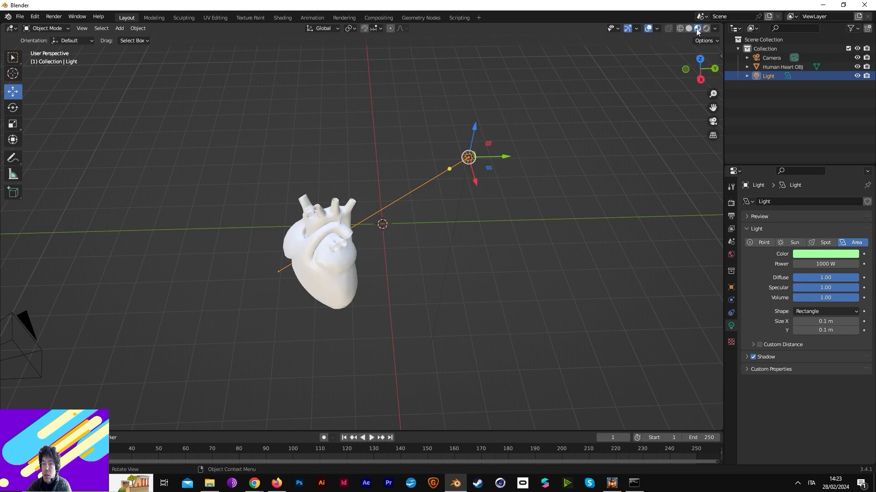
click(731, 203)
click(816, 201)
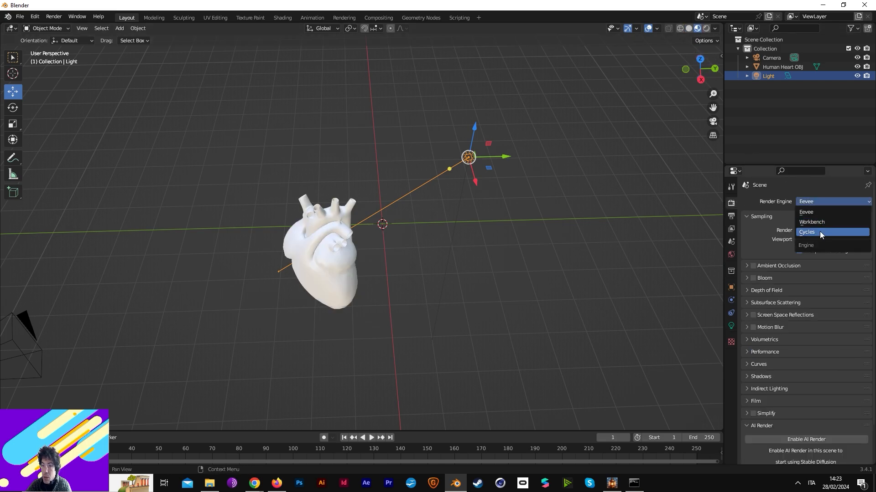
click(820, 231)
click(817, 225)
click(828, 245)
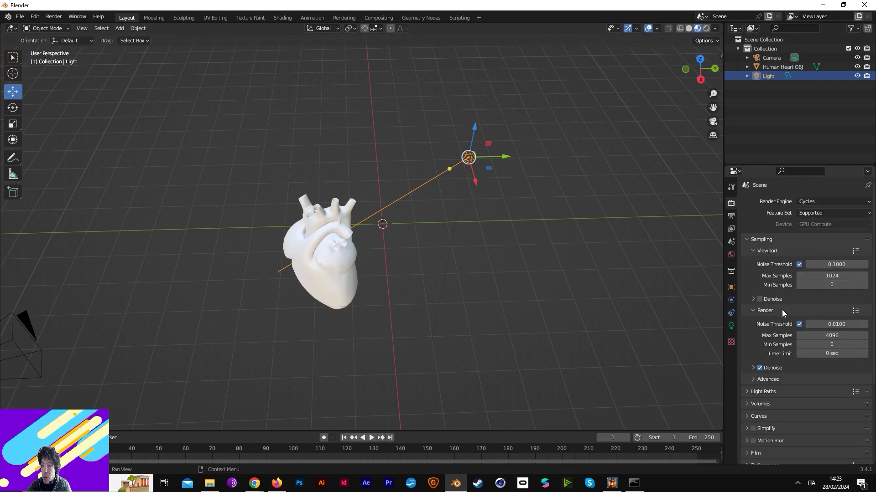
Step: Enable viewport denoising with the OptiX denoiser
click(753, 299)
click(759, 299)
click(804, 313)
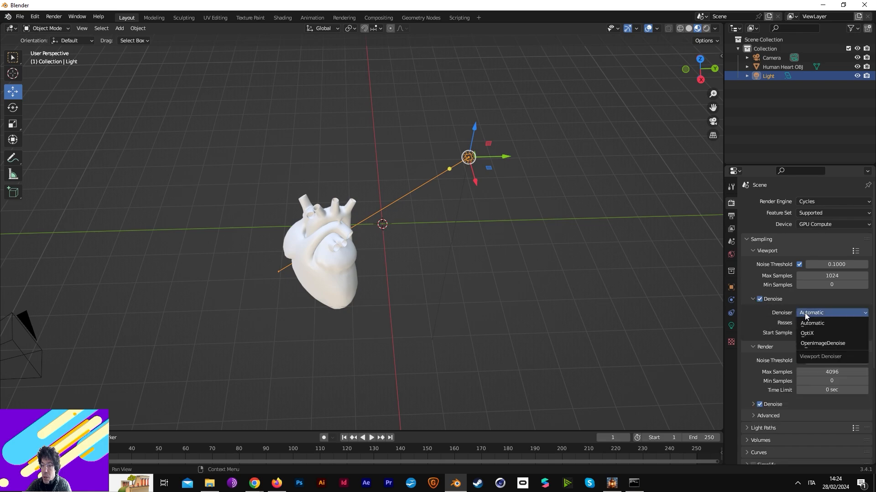
click(817, 335)
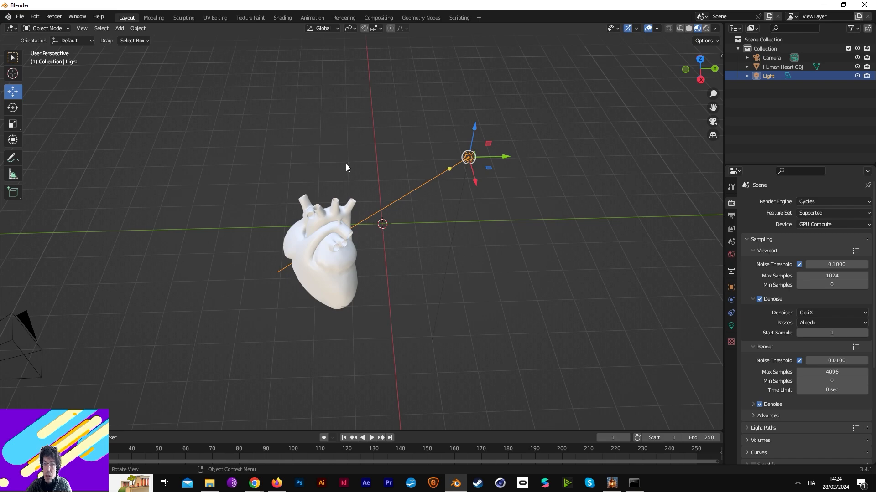
Step: Preview the lit heart in rendered shading through the camera and return to material preview
middle_drag(364, 154, 413, 126)
click(707, 28)
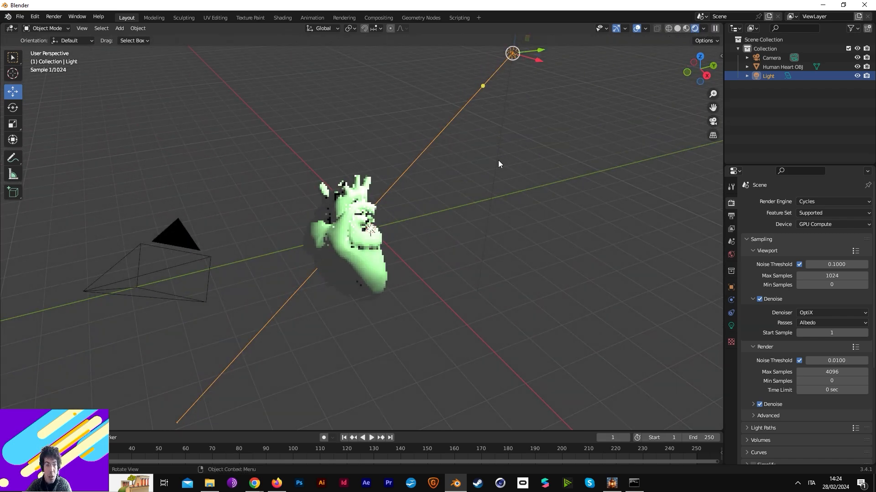
key(KP_0)
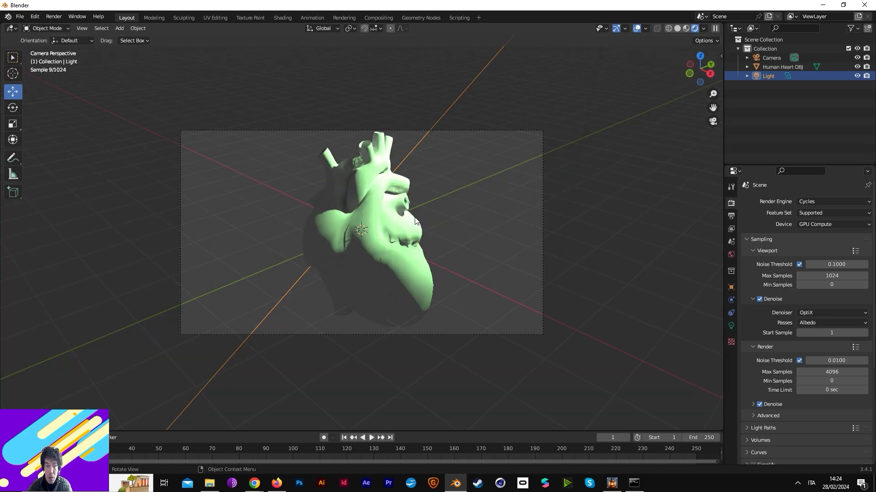
click(510, 132)
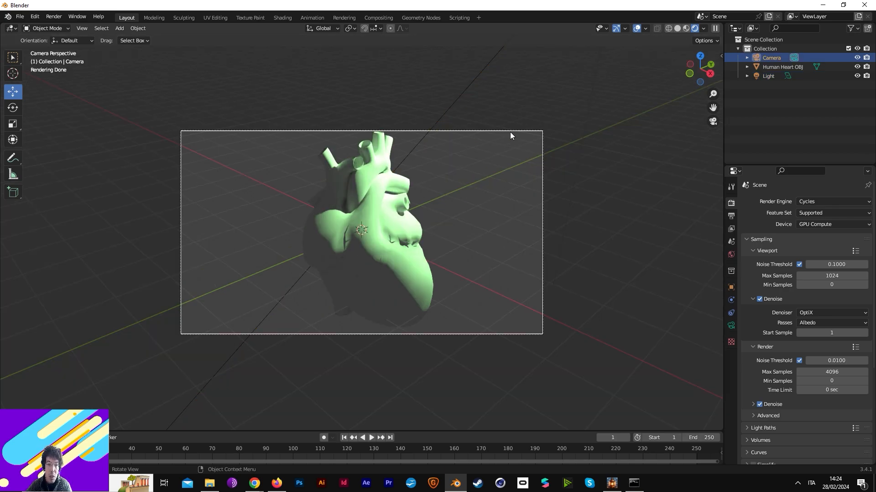
click(687, 28)
click(594, 127)
Step: Add a plane at the origin and enlarge it uniformly into a floor around the heart
middle_drag(592, 127, 550, 155)
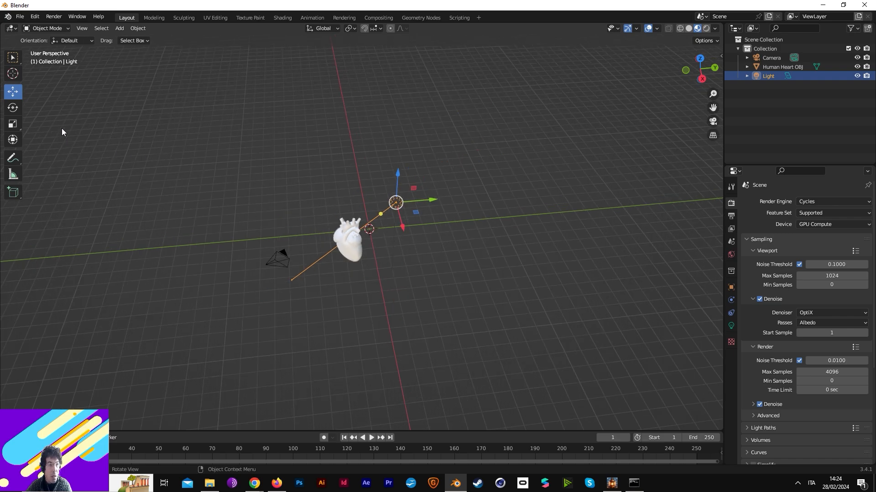
click(121, 29)
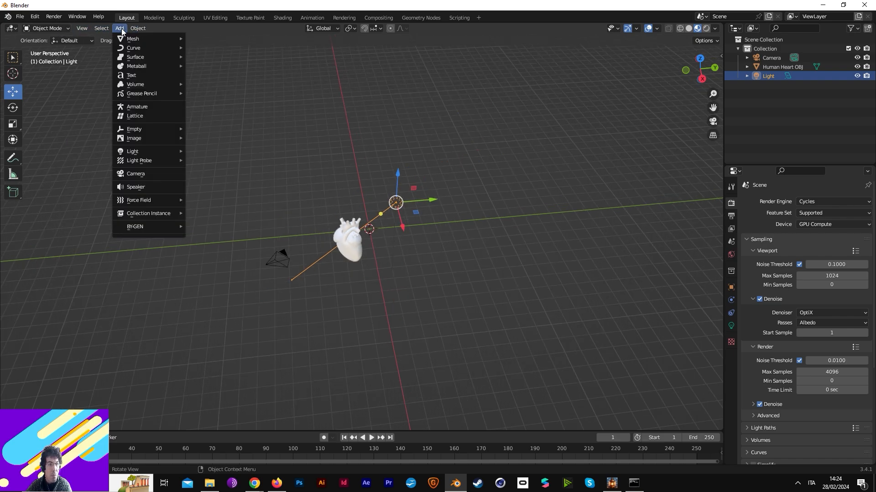
mouse_move(131, 40)
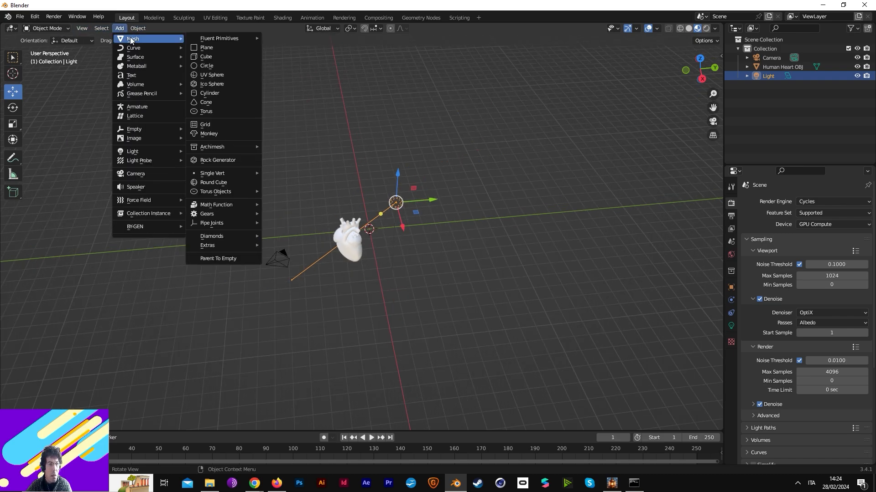
click(206, 48)
click(13, 123)
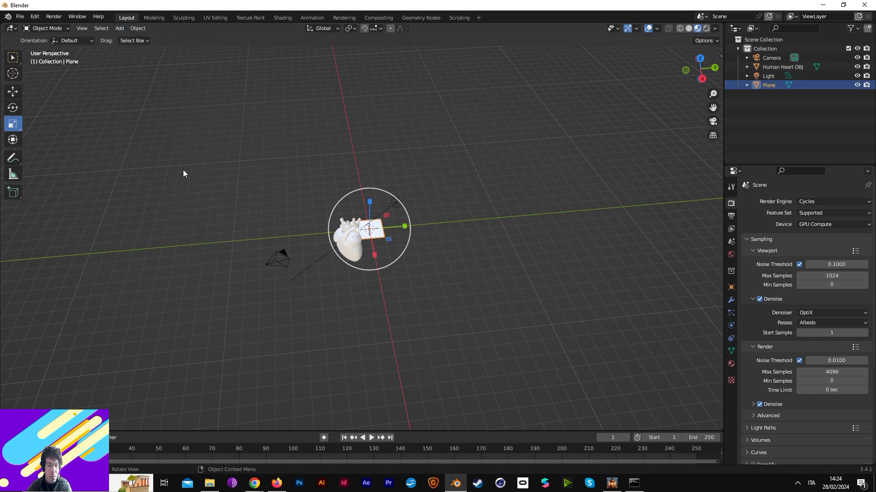
drag(404, 227, 465, 300)
key(ctrl+z)
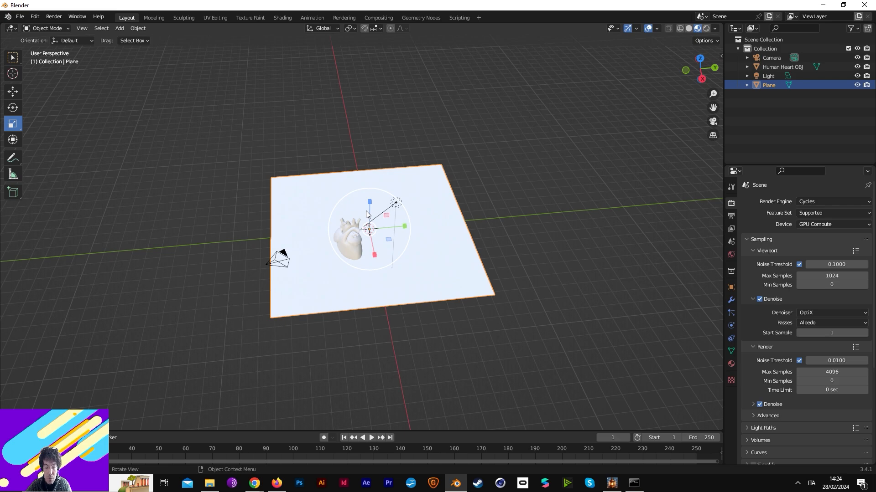
Step: Edit the plane's mesh in edge mode and extrude its far edge behind the heart outward
scroll(366, 215, up, 5)
key(Tab)
click(87, 28)
click(204, 114)
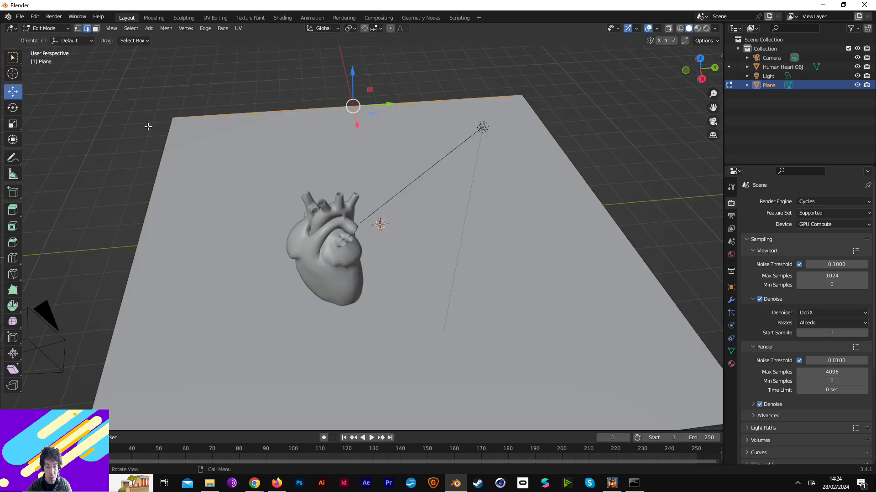
click(12, 210)
drag(352, 78, 346, 406)
scroll(353, 312, down, 3)
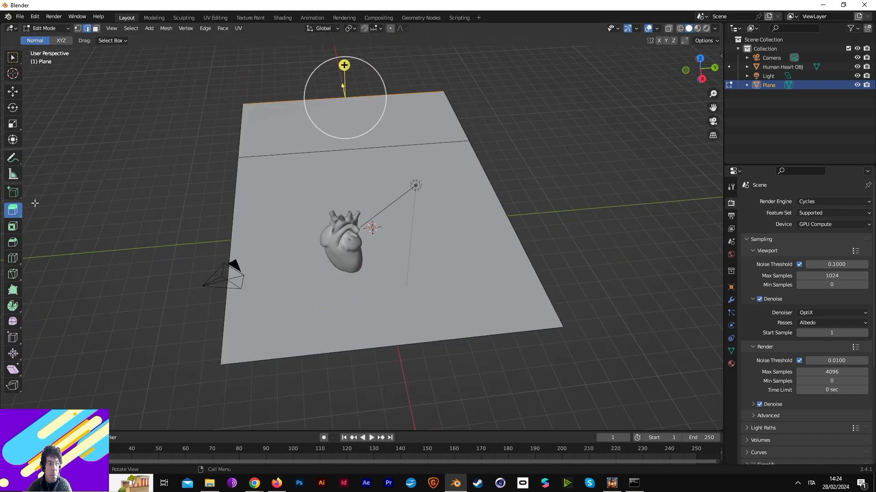
Step: Raise the extruded edge vertically and pull it inward to form a slanted back wall behind the heart
click(17, 95)
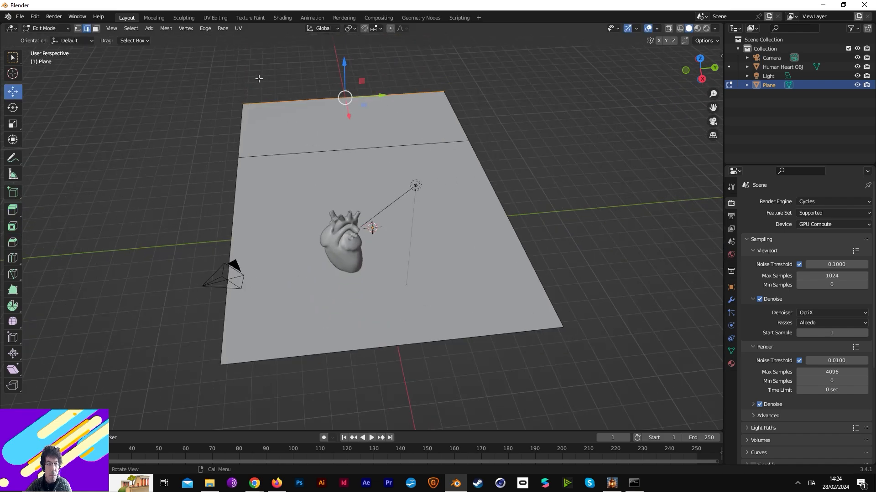
drag(344, 63, 348, 56)
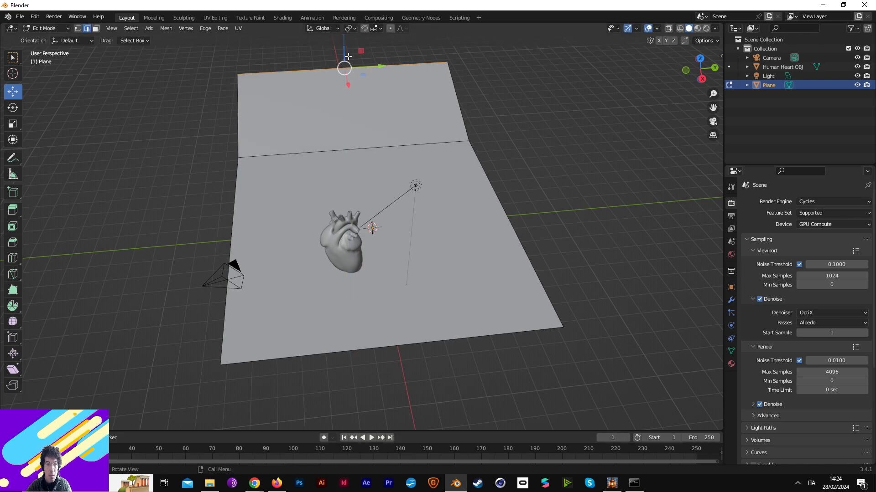
key(ctrl+z)
key(ctrl+shift+z)
middle_drag(357, 68, 114, 206)
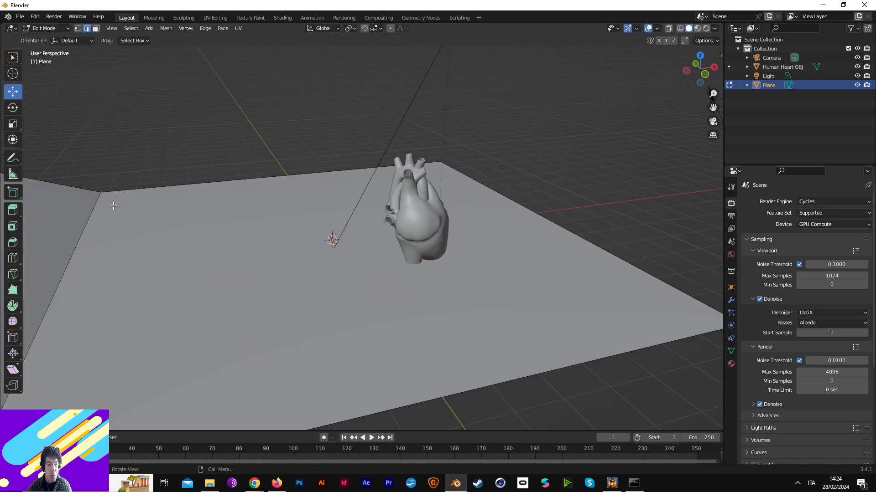
scroll(113, 206, down, 7)
scroll(114, 218, up, 2)
drag(137, 203, 130, 162)
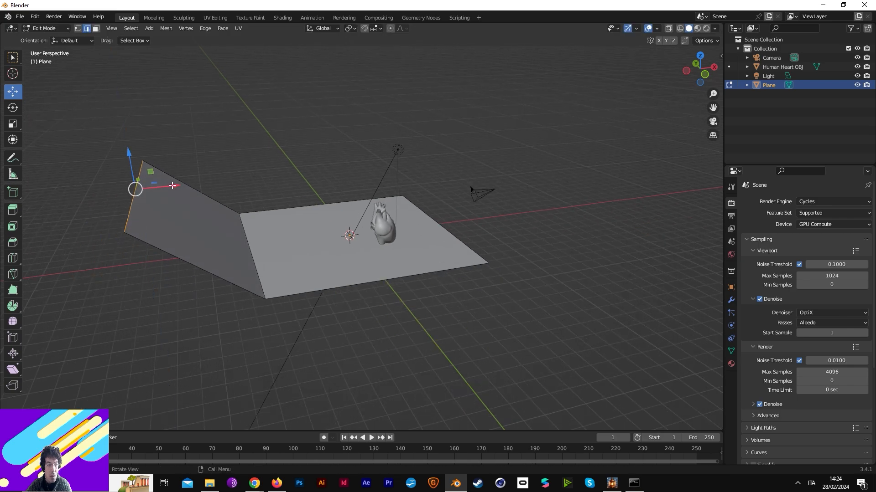
Step: Try to extrude the back wall's upper edge freely upward and shift it over the floor
key(e)
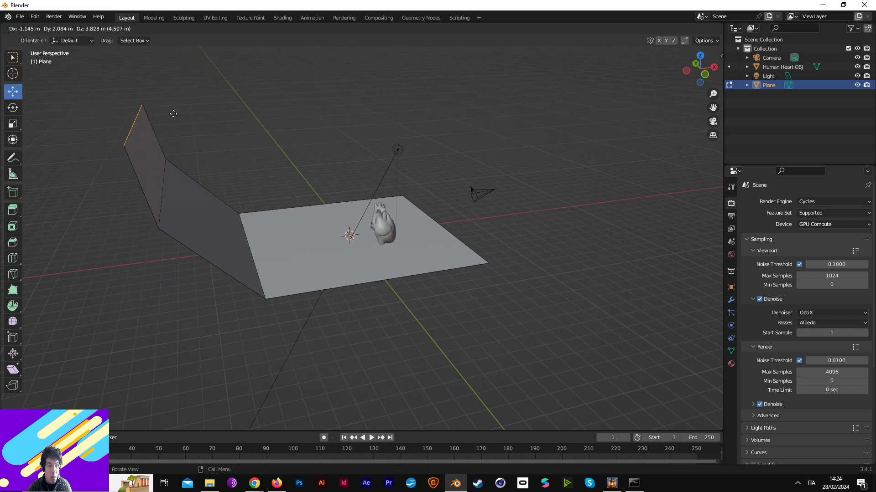
click(174, 113)
drag(169, 120, 236, 118)
middle_drag(386, 159, 532, 168)
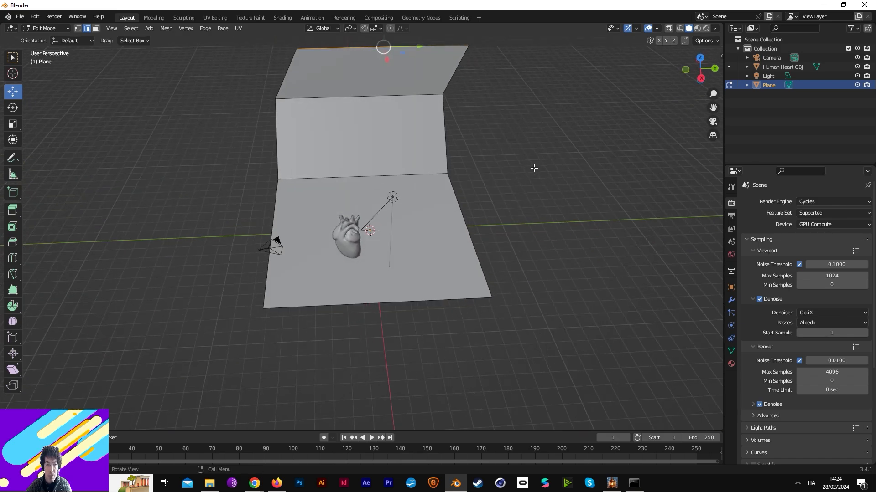
Step: Extrude the back wall's upper edge and move it up and forward into a section overhanging the floor
click(13, 210)
drag(359, 87, 363, 40)
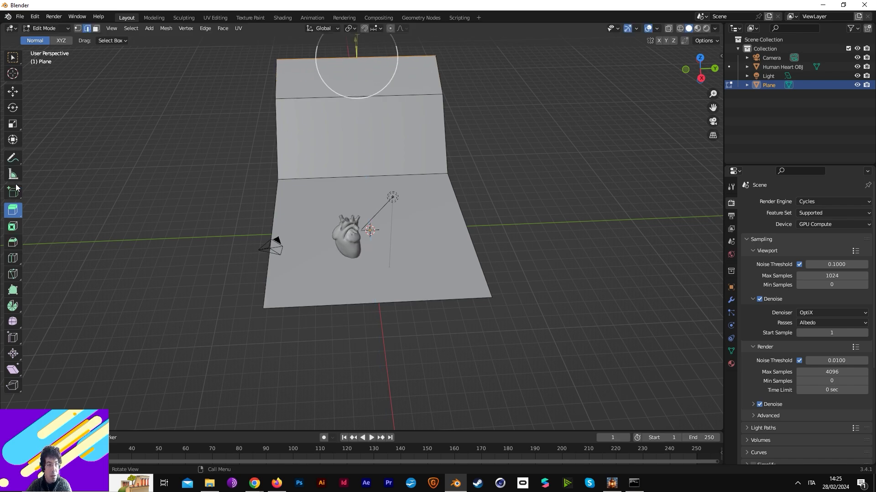
click(13, 92)
middle_drag(137, 150, 252, 148)
drag(143, 140, 231, 91)
middle_drag(365, 178, 250, 156)
drag(428, 77, 429, 56)
Step: Return to Object Mode and lower the backdrop beneath the heart
click(521, 225)
middle_drag(522, 225, 536, 237)
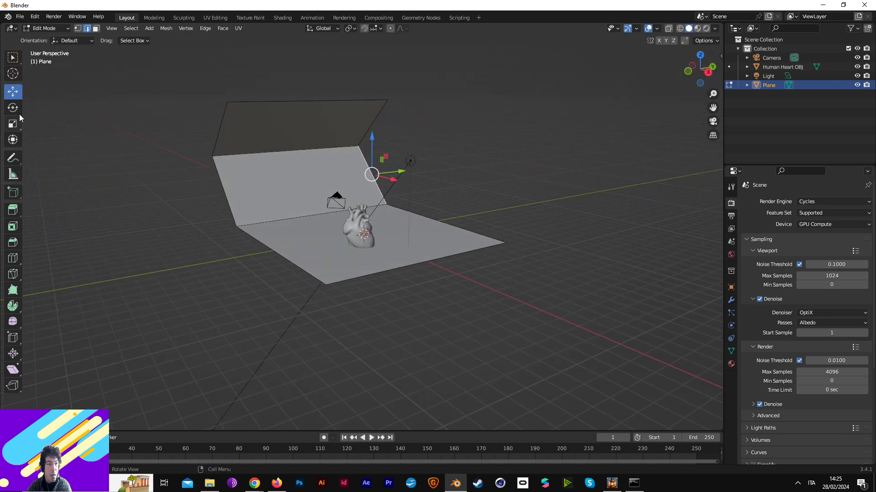
key(Tab)
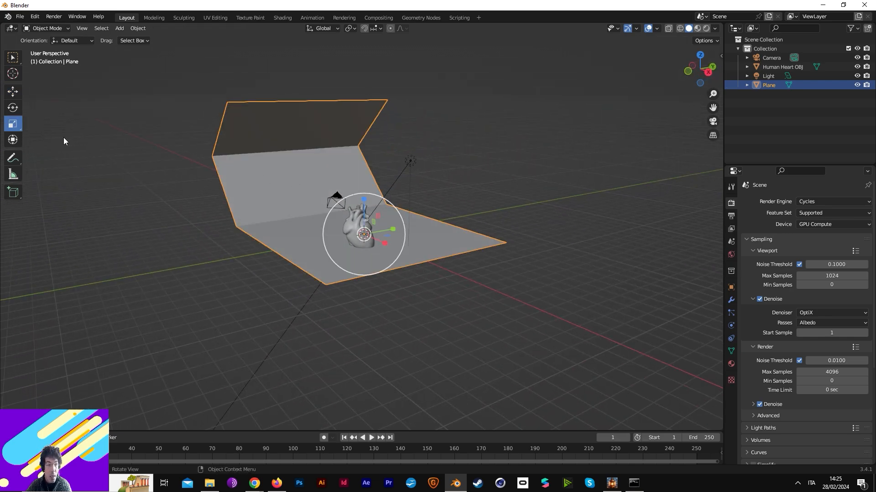
drag(364, 200, 365, 219)
Step: Scale up the backdrop uniformly and rotate it about the Z axis around the heart
click(13, 124)
drag(402, 269, 449, 266)
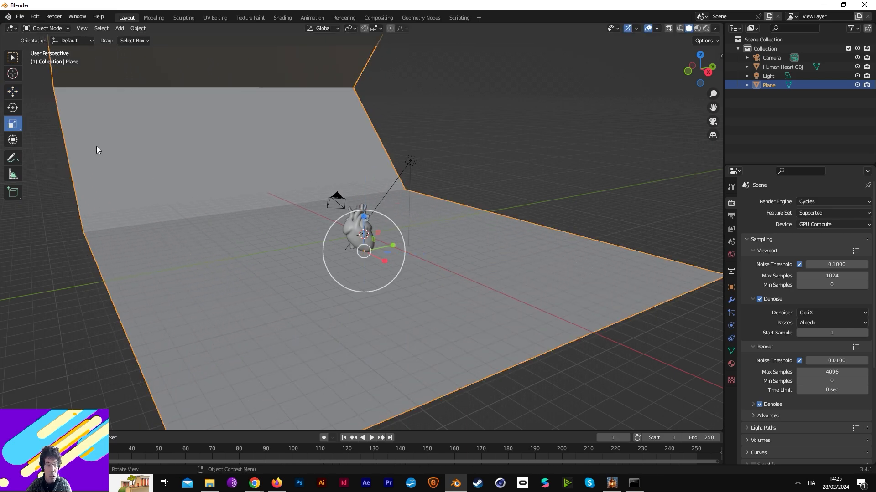
click(15, 108)
mouse_move(395, 264)
mouse_down()
mouse_move(395, 252)
mouse_move(387, 260)
mouse_up()
Step: Add a Bevel modifier to the backdrop with an amount of 0.27 m and 14 segments
click(730, 301)
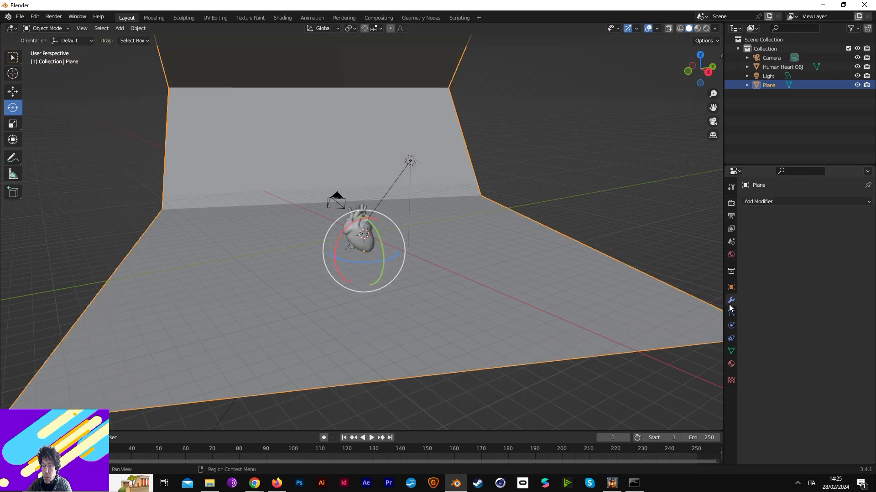
click(764, 204)
click(708, 234)
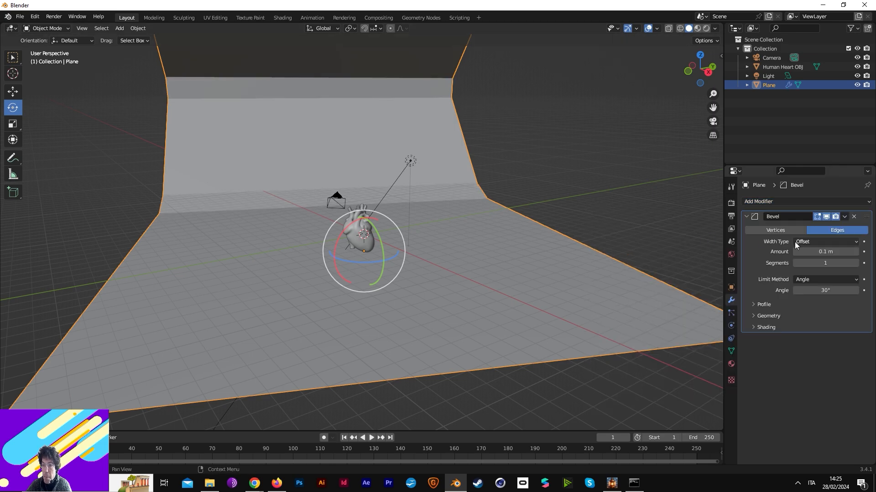
drag(821, 252, 846, 263)
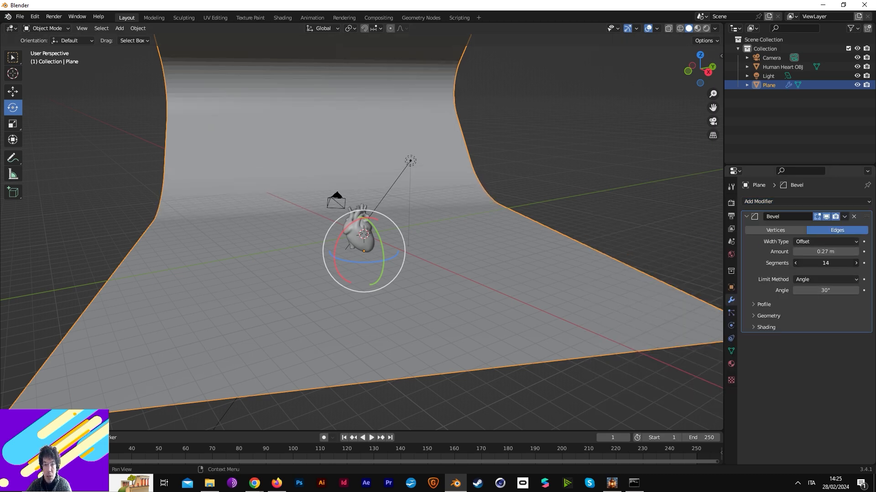
Step: Shade the backdrop smooth and deselect it
right_click(561, 242)
click(561, 241)
click(595, 196)
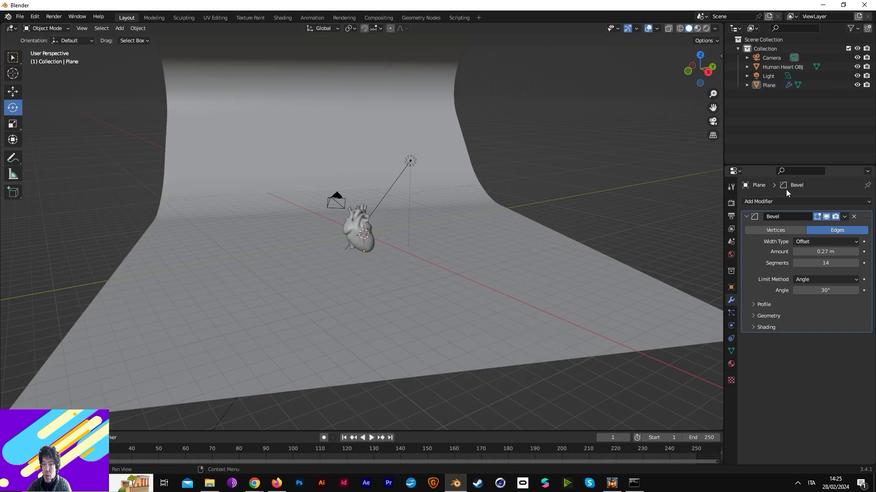
Step: Preview the heart and backdrop through the camera in rendered shading
key(KP_0)
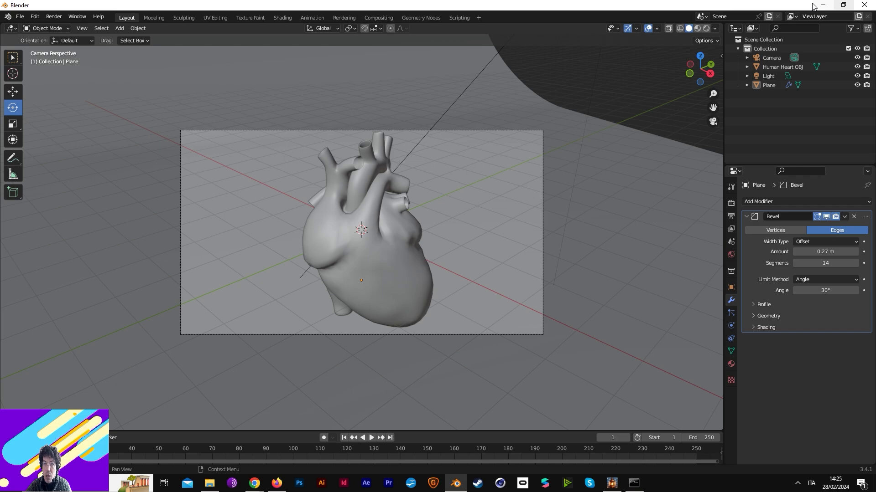
click(697, 28)
click(706, 28)
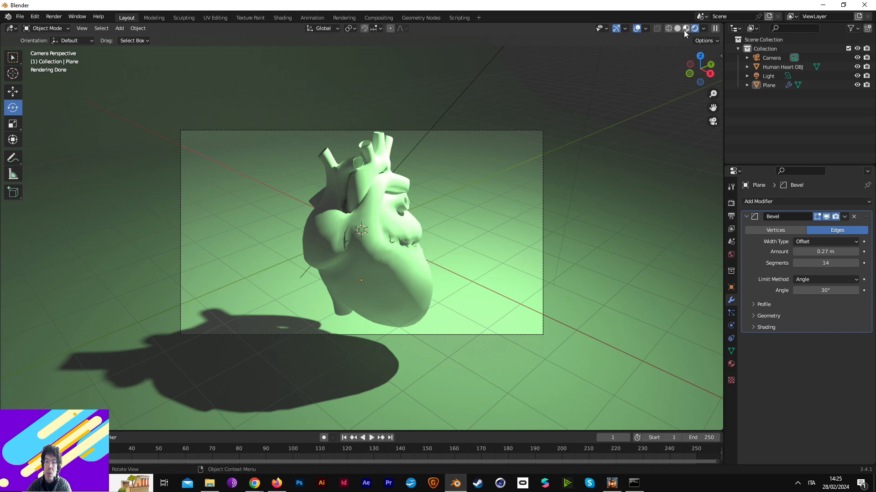
Step: Open the Shading workspace and create a new material for the human heart model
click(283, 17)
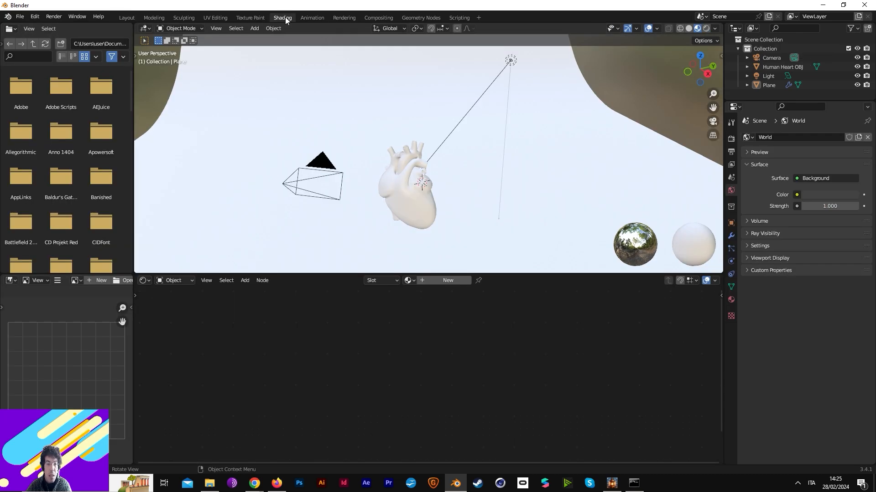
click(406, 173)
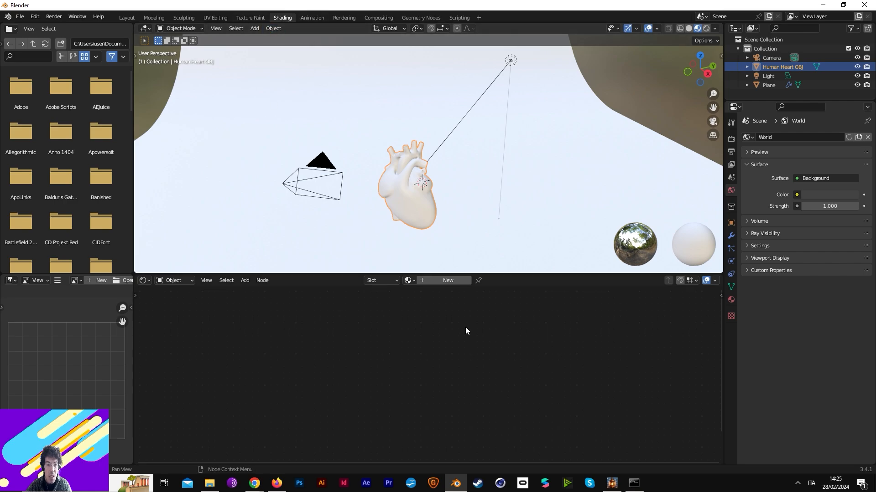
click(445, 281)
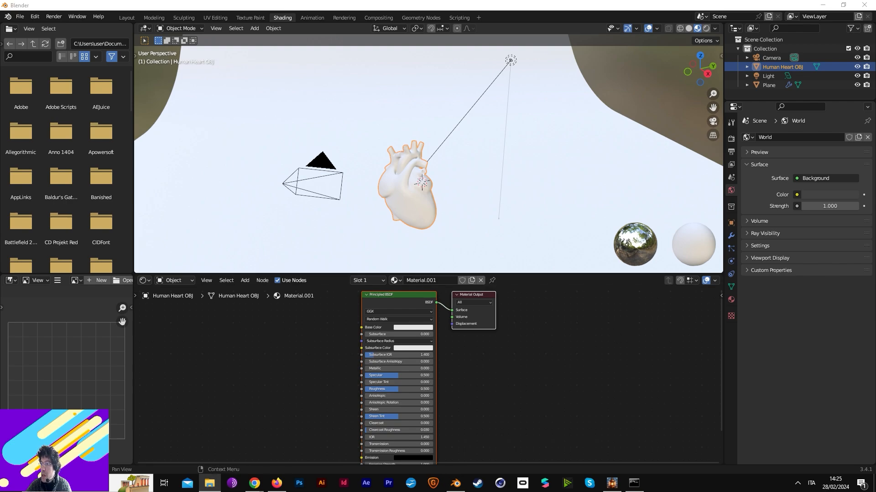
Step: Bring Tex_StableProjectorz_2.png in as an image texture node and connect its Color to the Principled BSDF's Base Color
drag(264, 345, 232, 354)
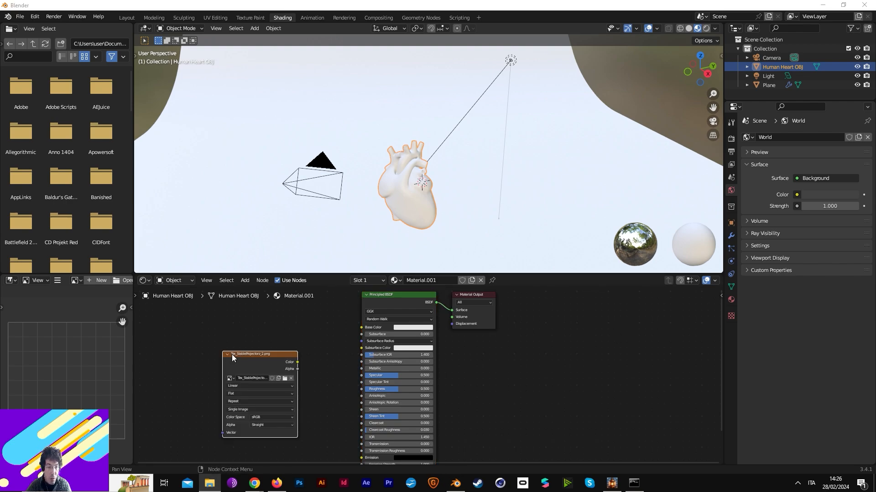
scroll(264, 339, up, 2)
middle_drag(260, 342, 511, 344)
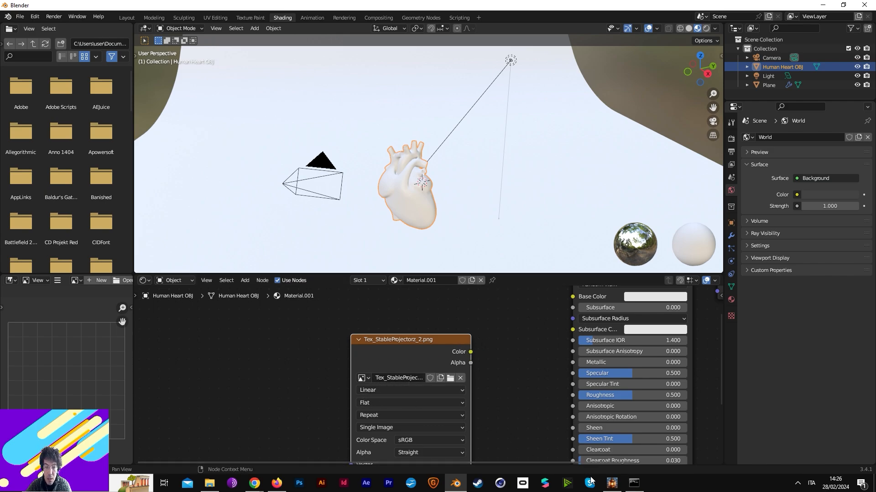
middle_drag(528, 365, 401, 378)
drag(340, 360, 450, 306)
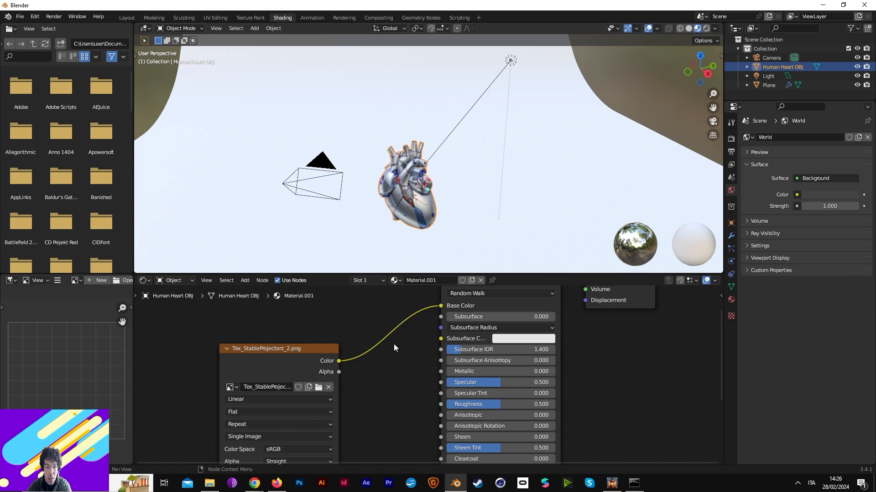
Step: Set the heart material's Metallic to 1.000, Specular to 0.750 and Roughness to 0.277
scroll(384, 202, up, 5)
scroll(384, 202, down, 7)
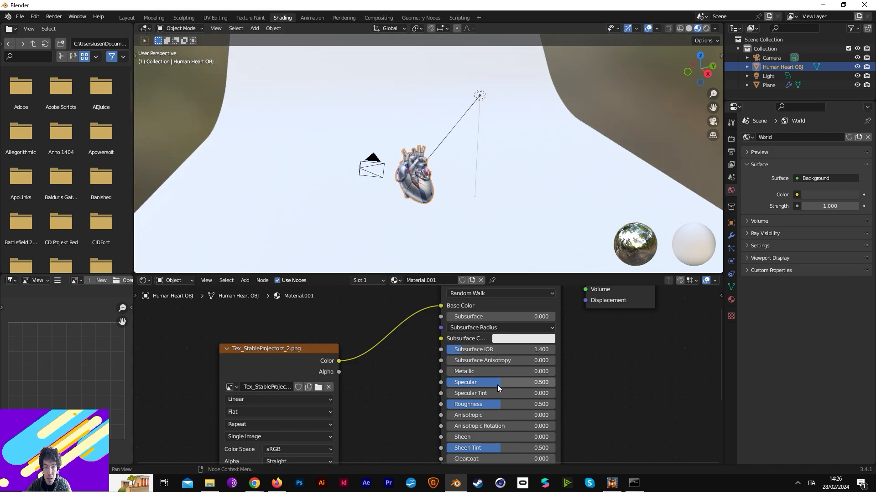
drag(472, 371, 555, 370)
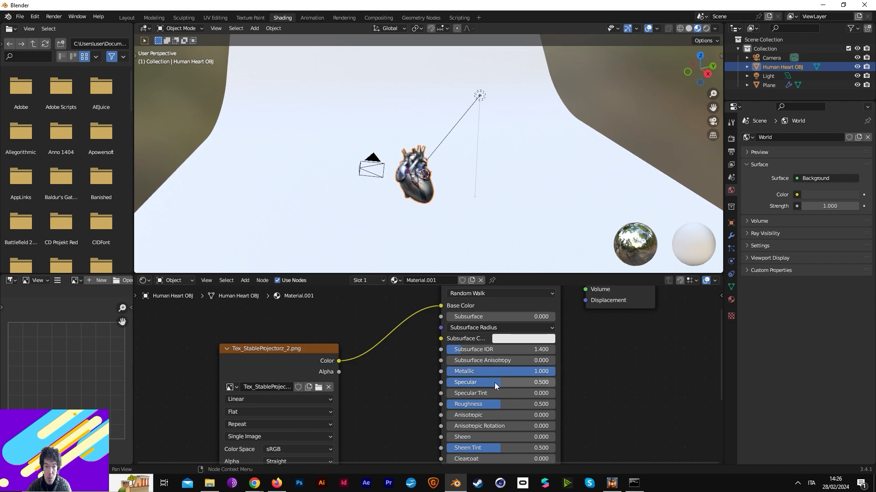
drag(494, 382, 459, 407)
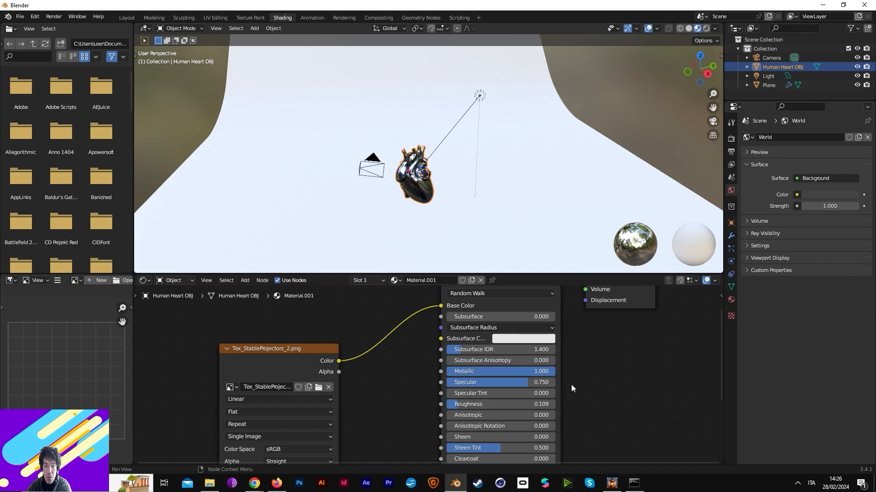
middle_drag(576, 418, 572, 435)
scroll(573, 372, down, 3)
scroll(573, 372, up, 1)
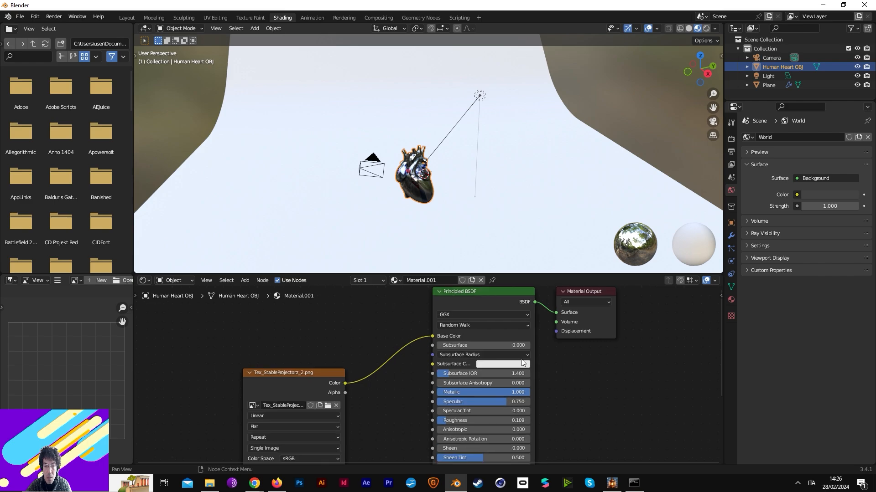
middle_drag(387, 316, 411, 338)
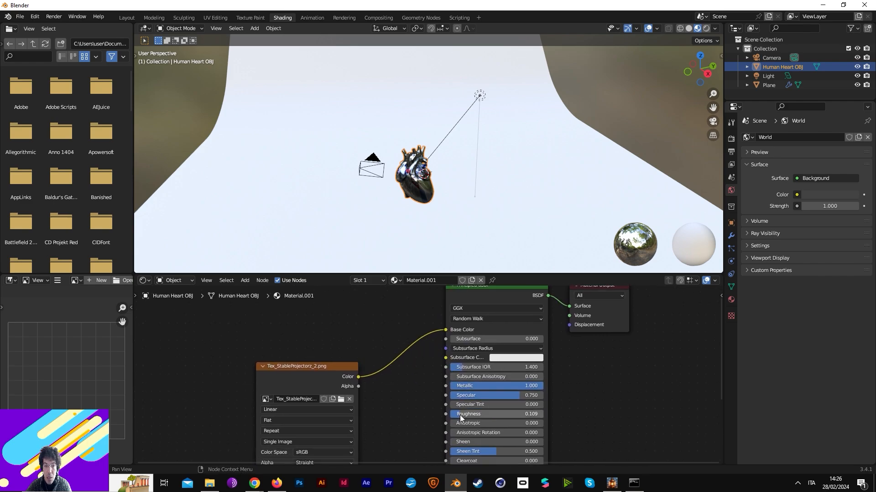
drag(460, 415, 476, 415)
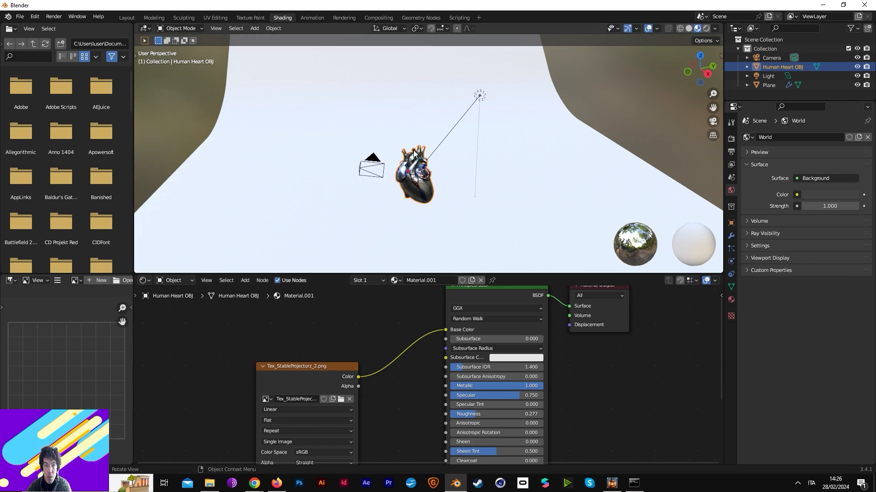
Step: Inspect the textured metallic heart up close and through the camera
scroll(415, 135, up, 5)
middle_drag(403, 152, 454, 180)
scroll(440, 153, down, 9)
click(439, 153)
key(KP_0)
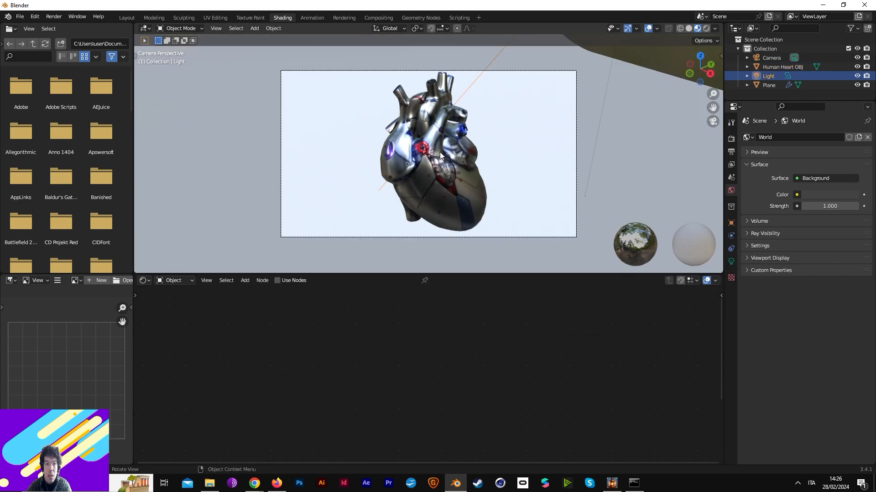
Step: Review the output format settings and set the Cycles render Max Samples to 1000
click(731, 139)
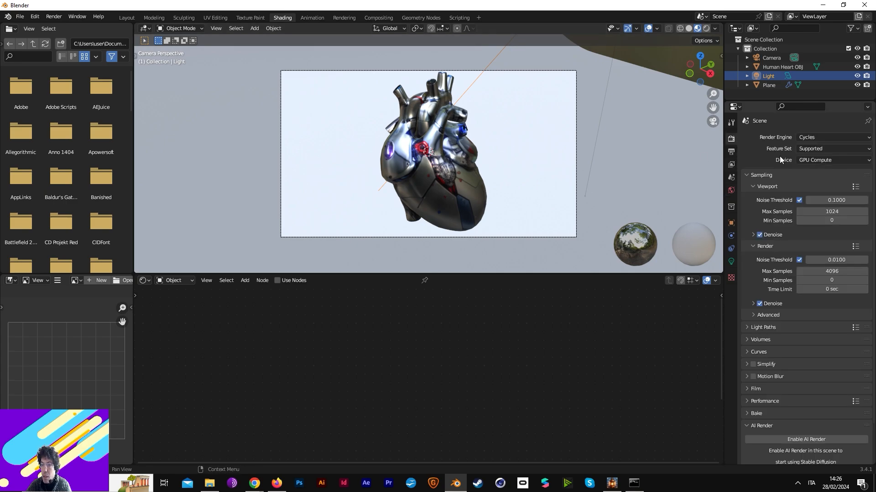
click(731, 151)
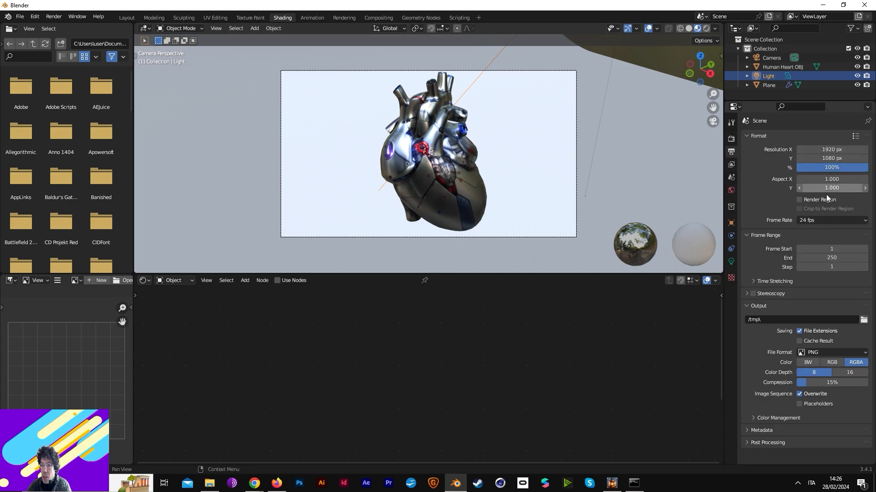
click(731, 139)
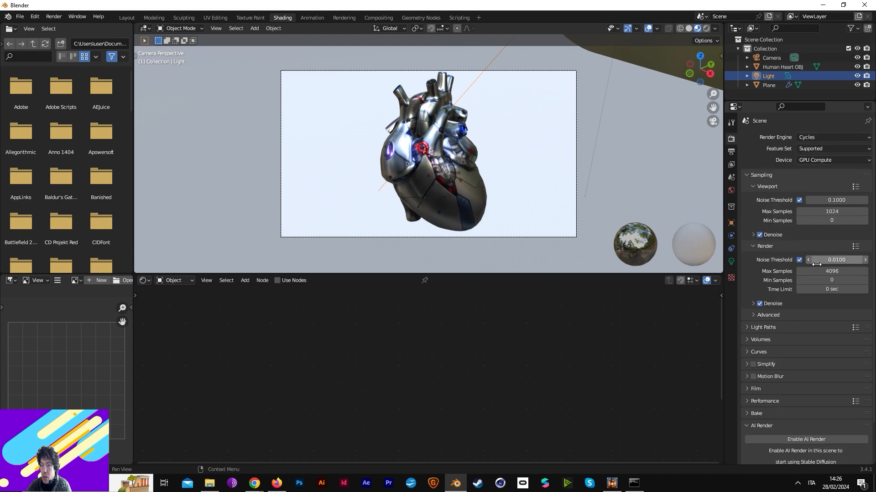
double_click(832, 271)
text(1000)
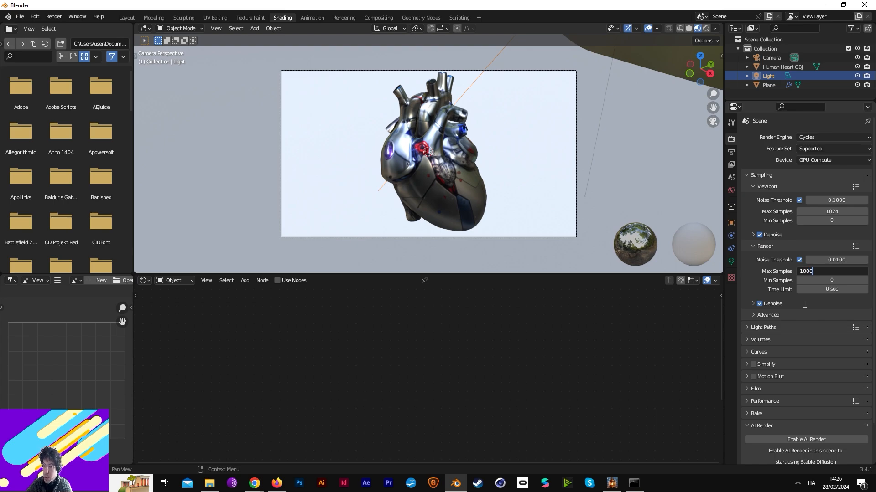
key(Return)
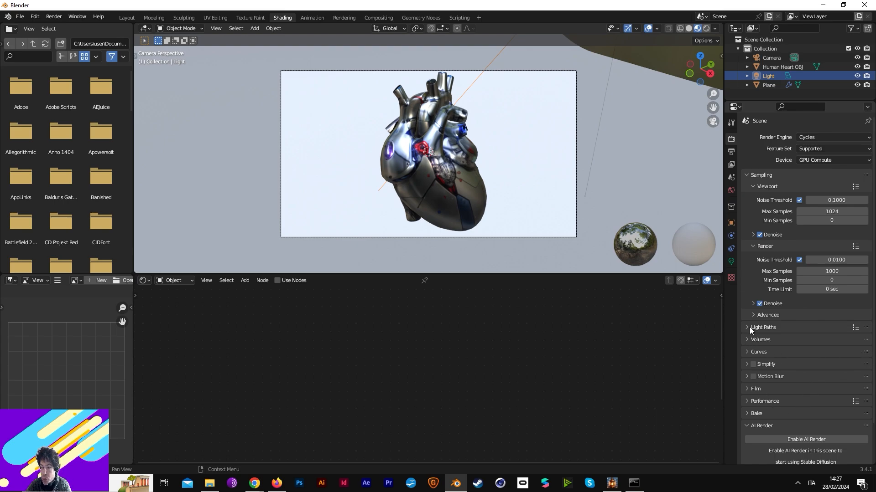
click(746, 389)
click(746, 390)
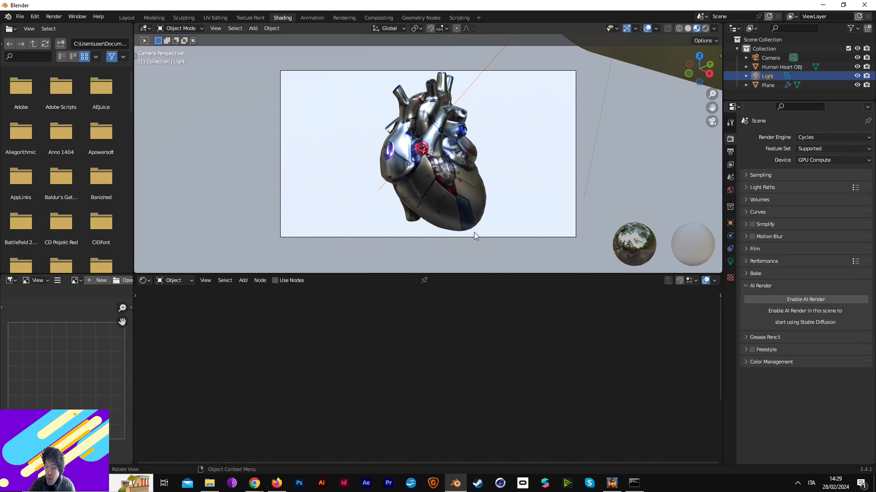
Step: Render the current frame, inspect the whole image and close the render window
key(F12)
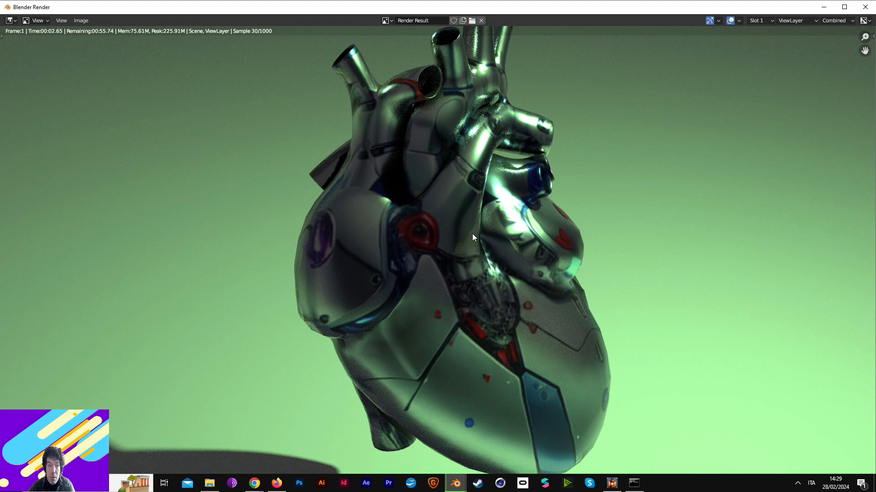
scroll(476, 242, down, 12)
scroll(443, 245, up, 10)
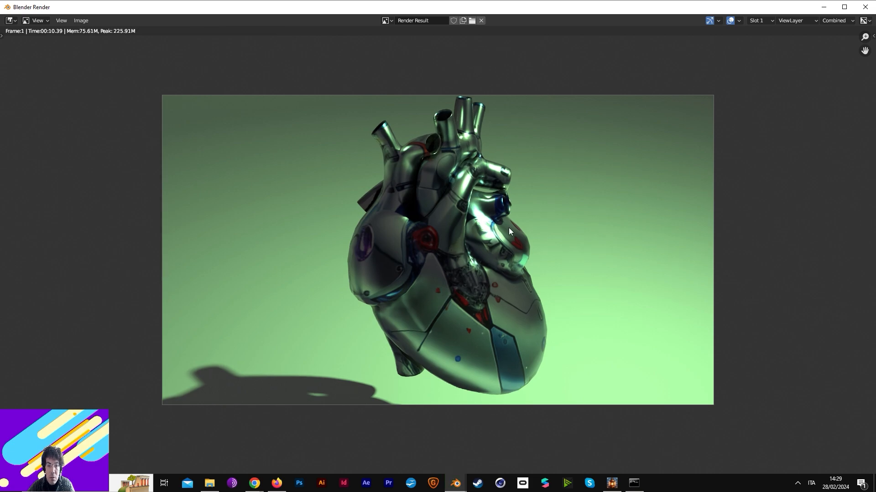
click(863, 8)
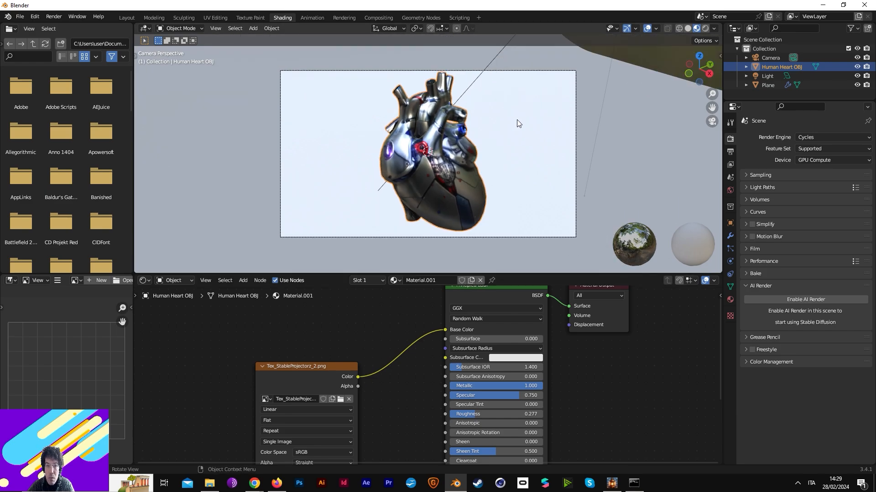
Step: Change the area light's color in the Layout workspace to a pale green with Hue 0.384 and Saturation 0.251
scroll(517, 121, down, 4)
click(134, 18)
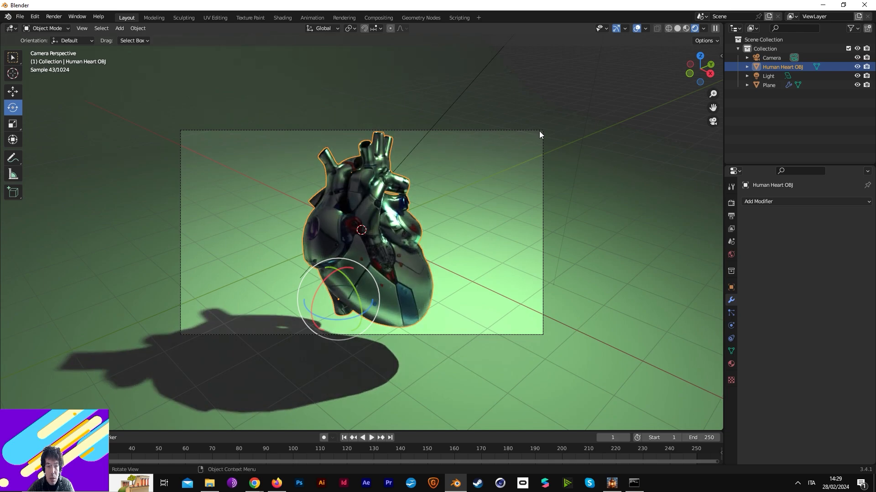
middle_drag(539, 130, 394, 184)
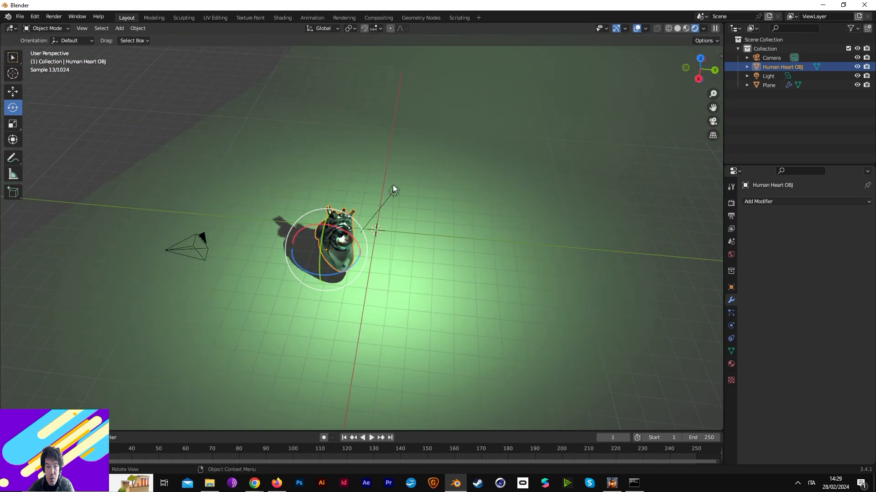
click(394, 187)
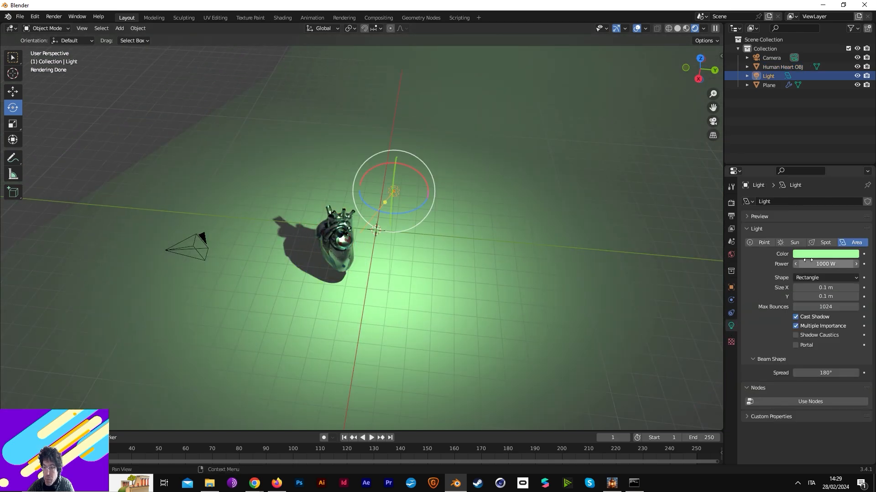
click(814, 254)
click(808, 162)
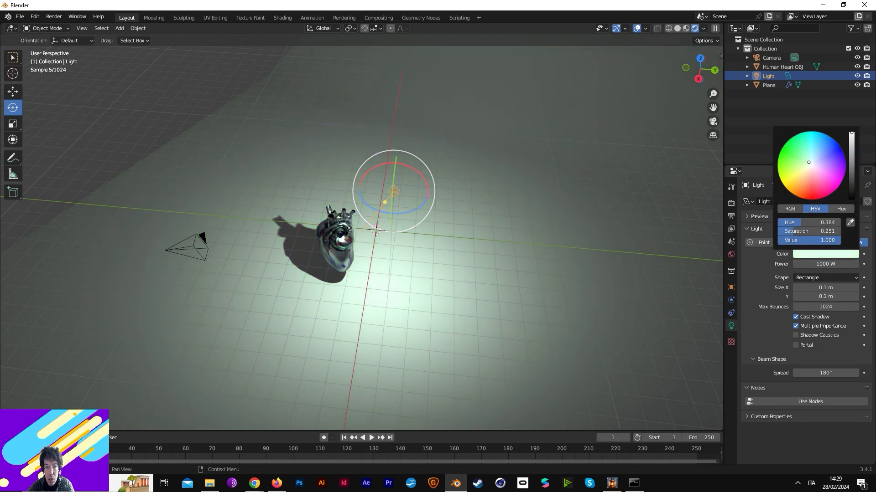
Step: Create a new material for the backdrop plane and darken its Base Color to a Value of 0.076
click(505, 313)
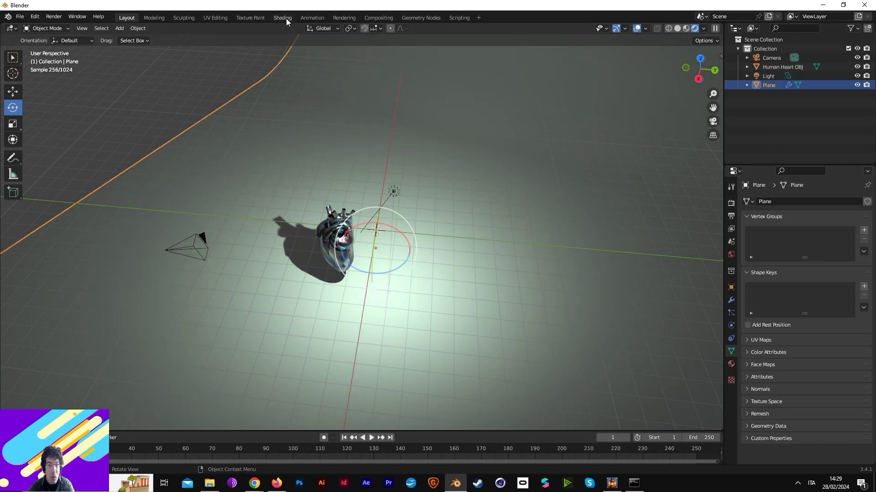
click(286, 18)
click(442, 280)
click(497, 329)
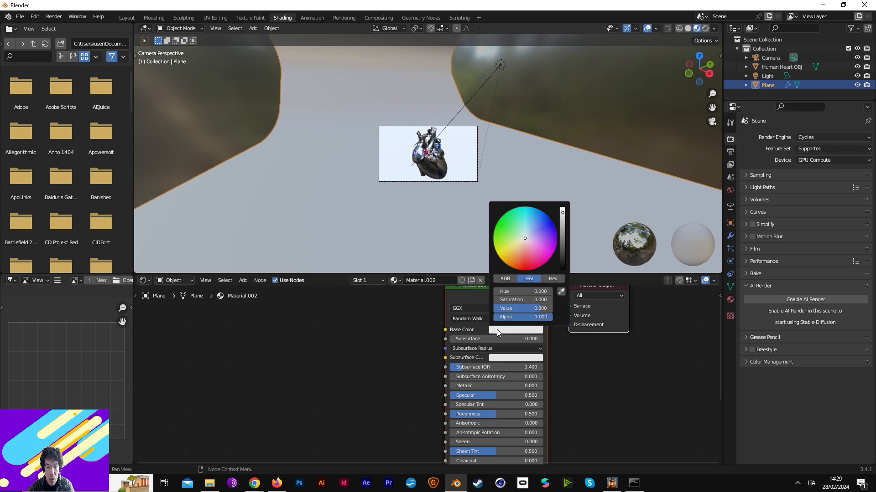
drag(563, 231, 562, 251)
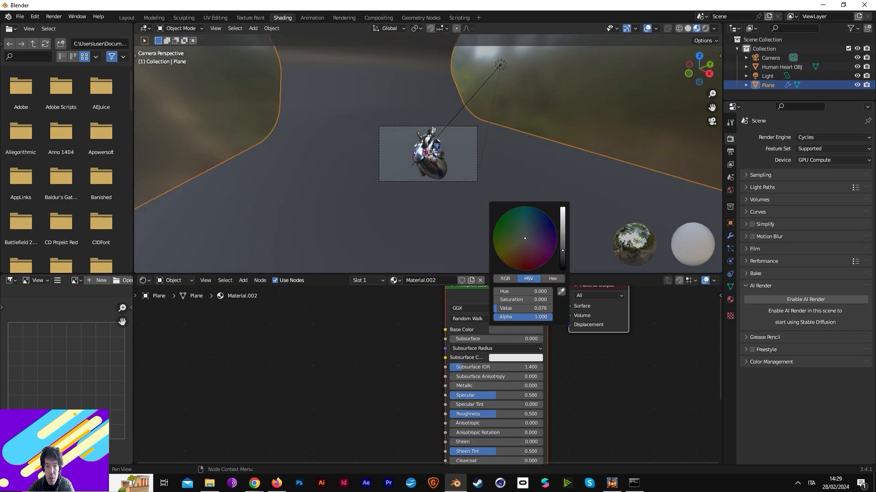
Step: Duplicate the area light in the Layout workspace and place the copy farther back behind the heart
click(129, 17)
click(393, 192)
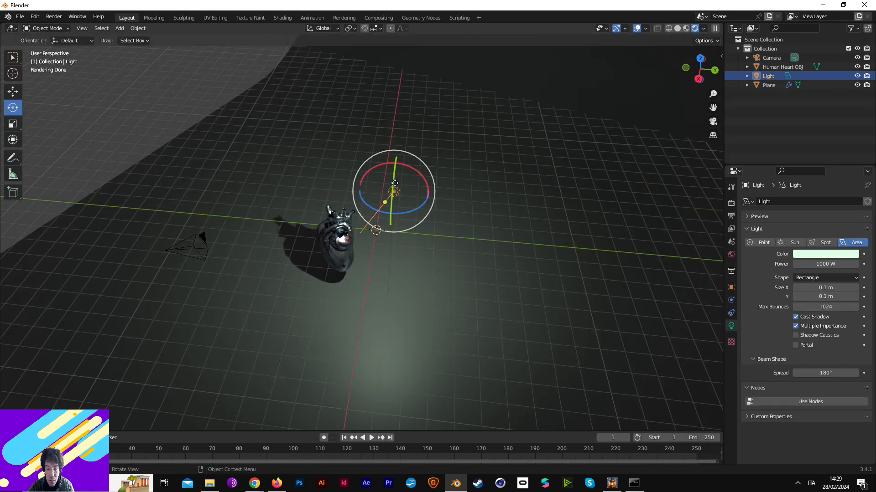
key(shift+d)
click(377, 122)
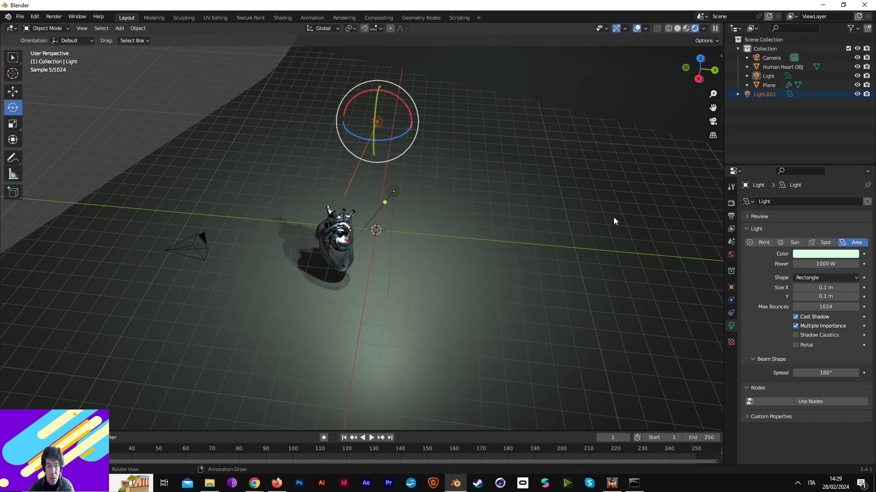
Step: Add a Track To constraint to the original light with Human Heart OBJ as its target
click(731, 312)
click(777, 202)
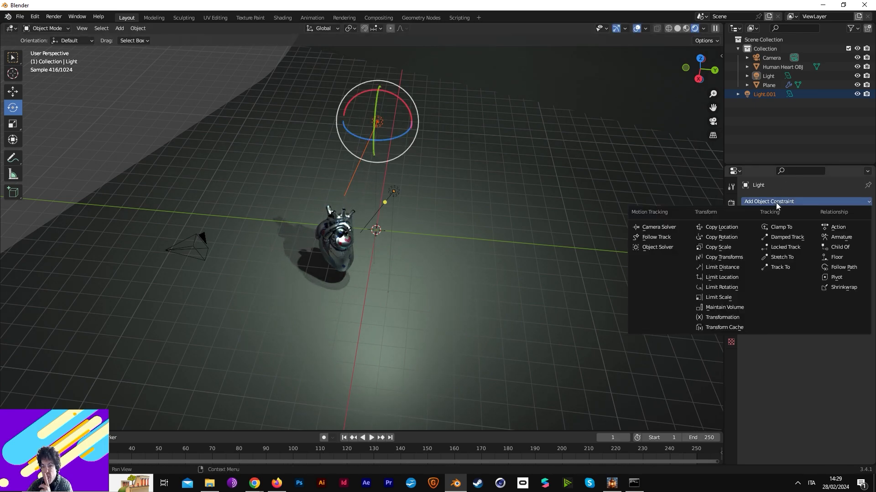
click(780, 268)
click(853, 230)
click(335, 237)
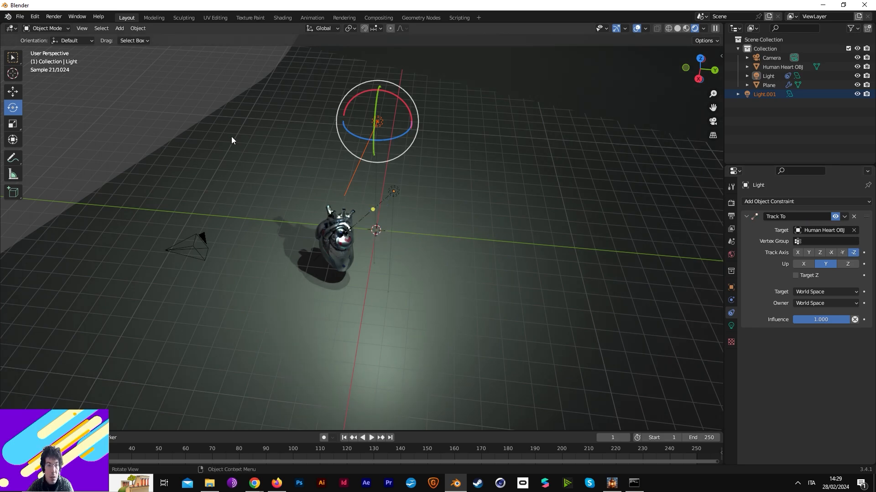
Step: Add a Track To constraint to the duplicated light, Light.001, targeting Human Heart OBJ
middle_drag(233, 149, 306, 153)
click(407, 218)
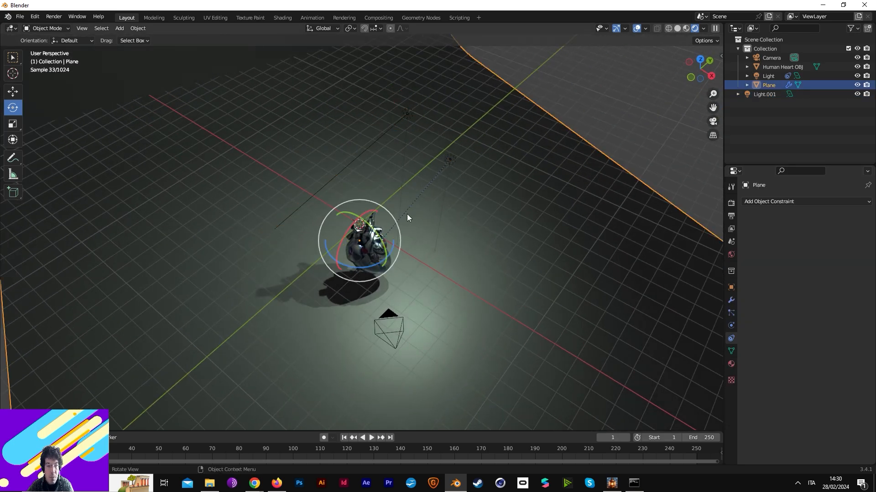
click(406, 117)
click(773, 201)
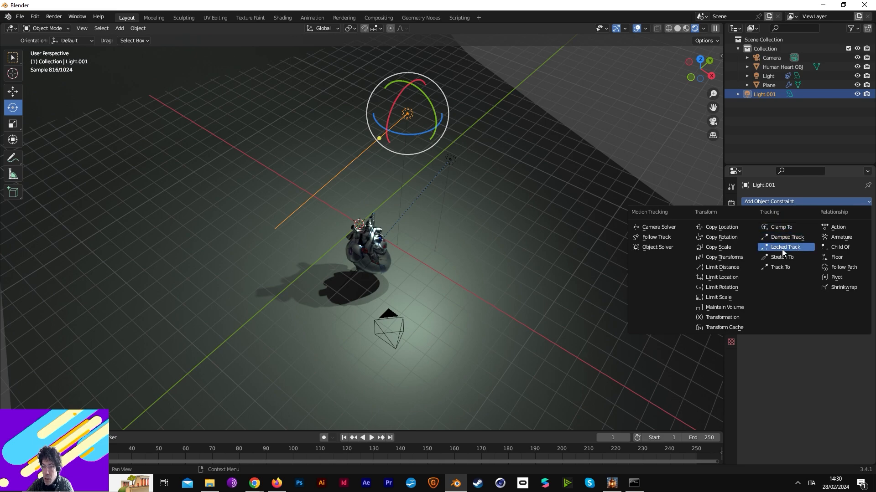
click(780, 267)
click(854, 231)
click(359, 239)
Step: Move the duplicated light to the opposite side of the heart from the original light, high above the floor
click(14, 94)
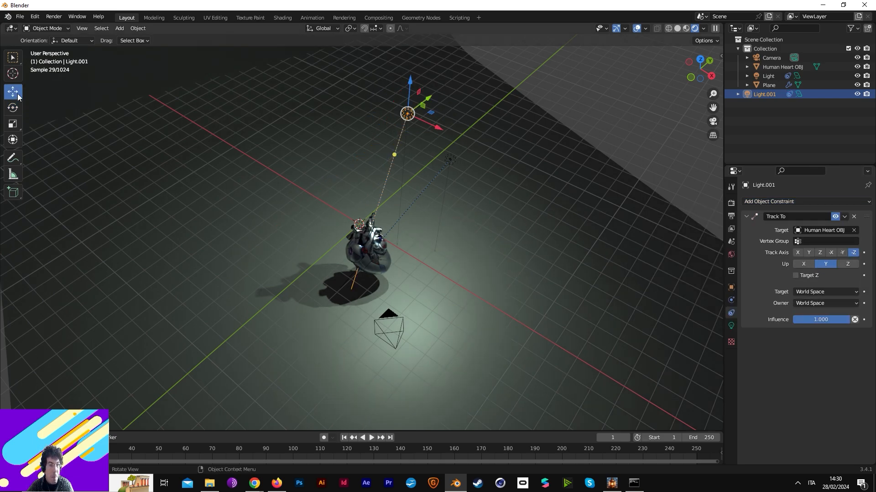
drag(428, 97, 270, 157)
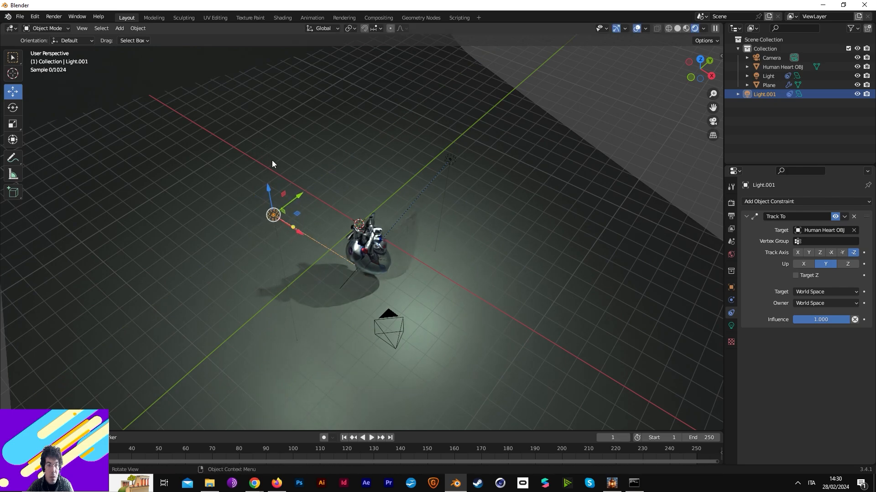
drag(299, 233, 253, 201)
middle_drag(371, 215, 357, 193)
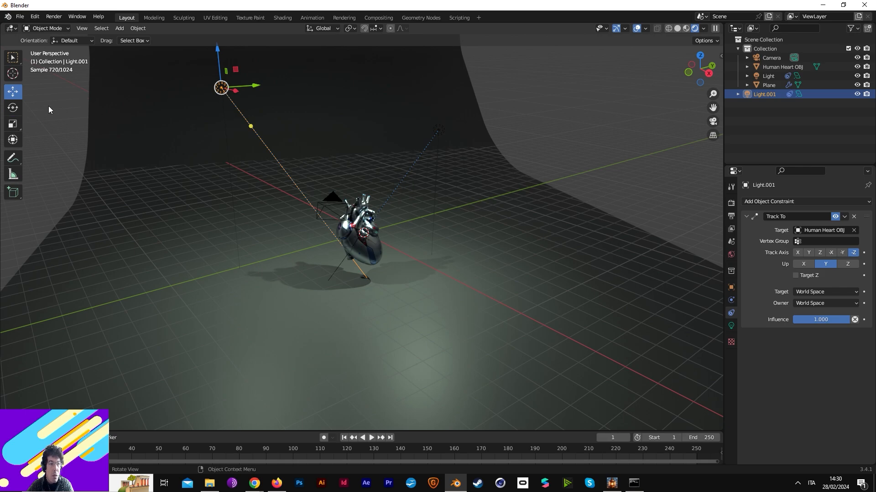
Step: Scale up the duplicated light and the original light into larger area lights
click(20, 125)
drag(235, 90, 688, 193)
click(449, 124)
click(439, 131)
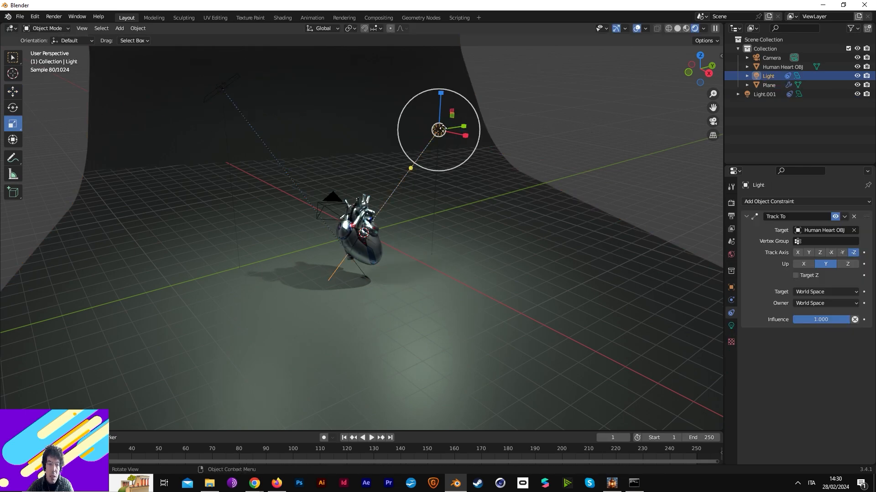
drag(445, 142, 488, 176)
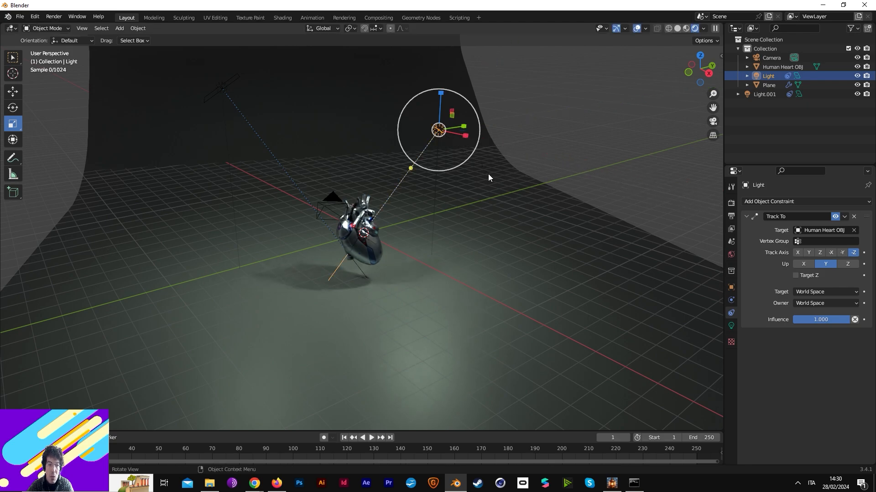
drag(445, 137, 565, 218)
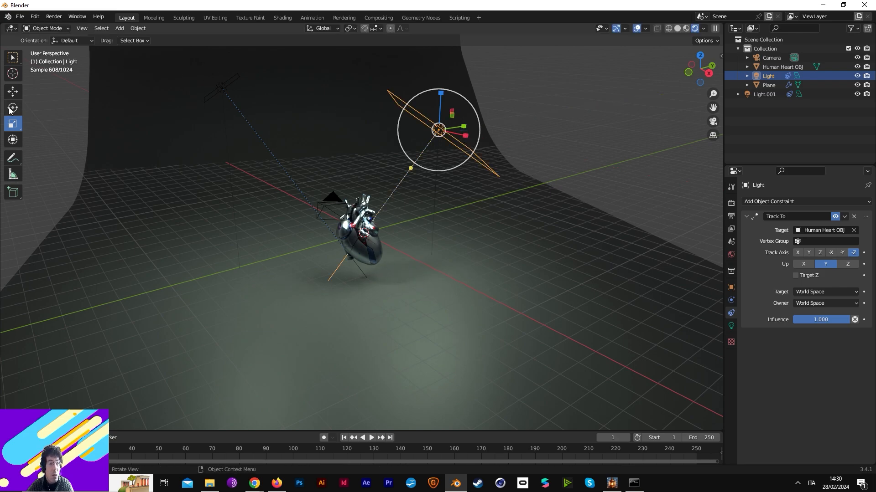
Step: Move the original light low in front of the heart, reduce its size and raise it slightly above the floor
click(13, 91)
drag(436, 100, 420, 310)
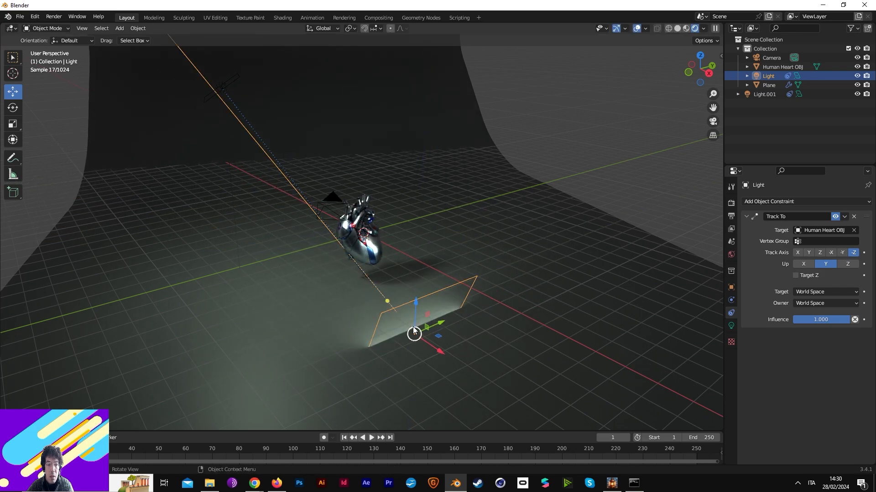
middle_drag(415, 308, 492, 265)
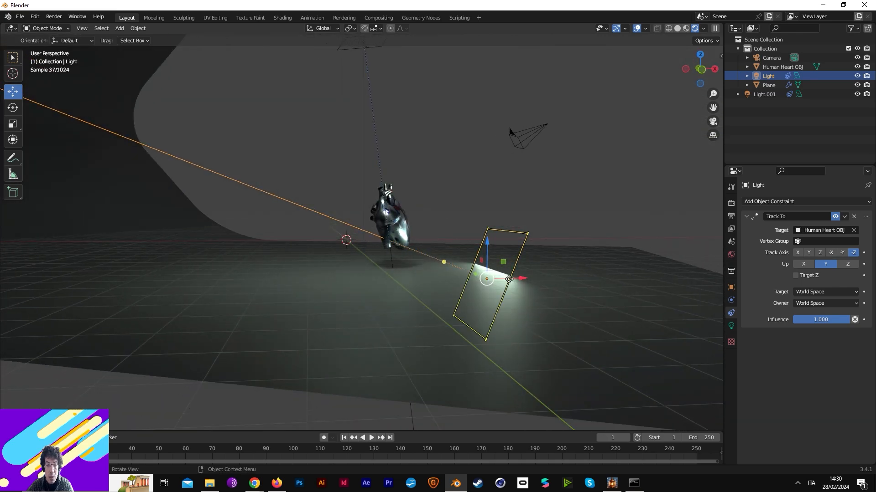
drag(484, 281, 487, 281)
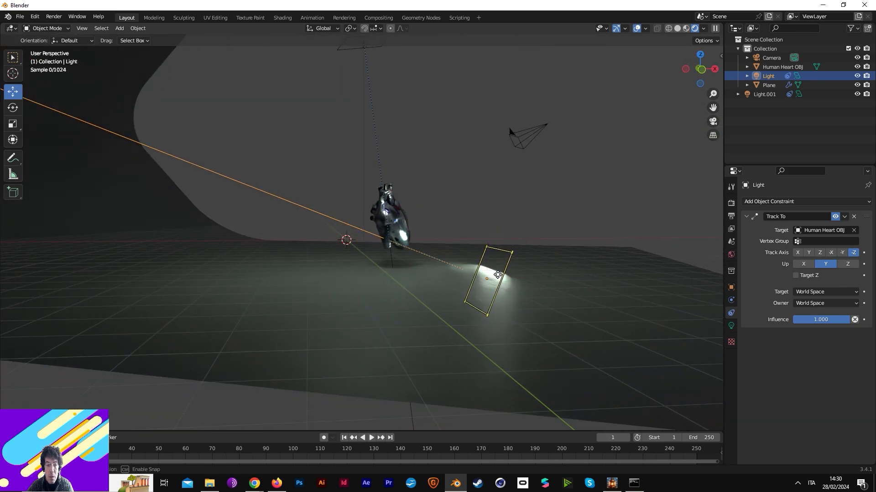
drag(487, 254, 475, 236)
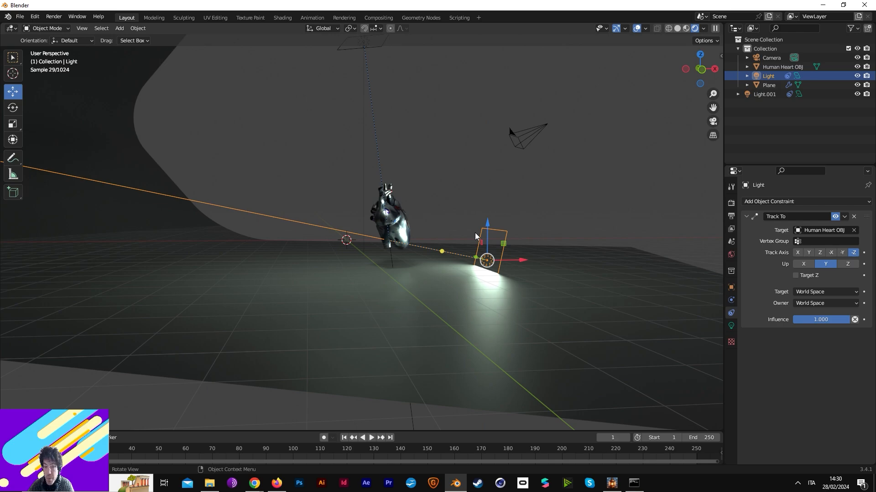
Step: Return to the camera view, select the heart and render the frame with the two-light setup
key(KP_0)
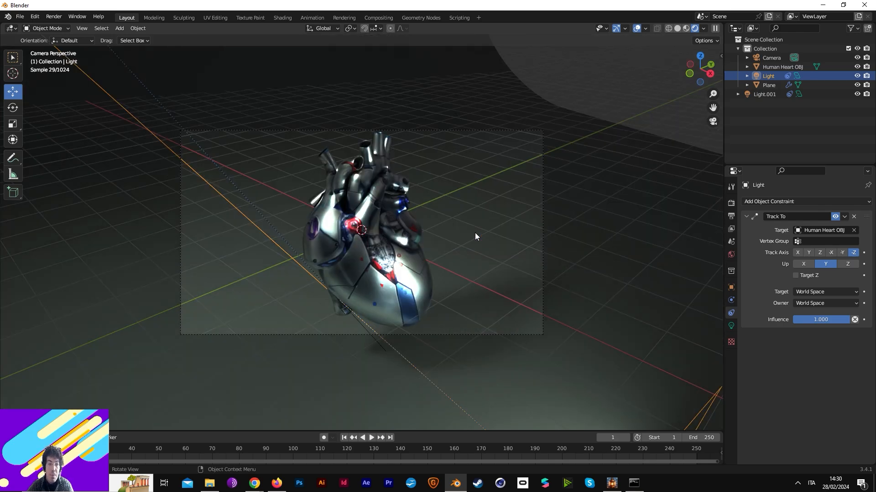
click(420, 273)
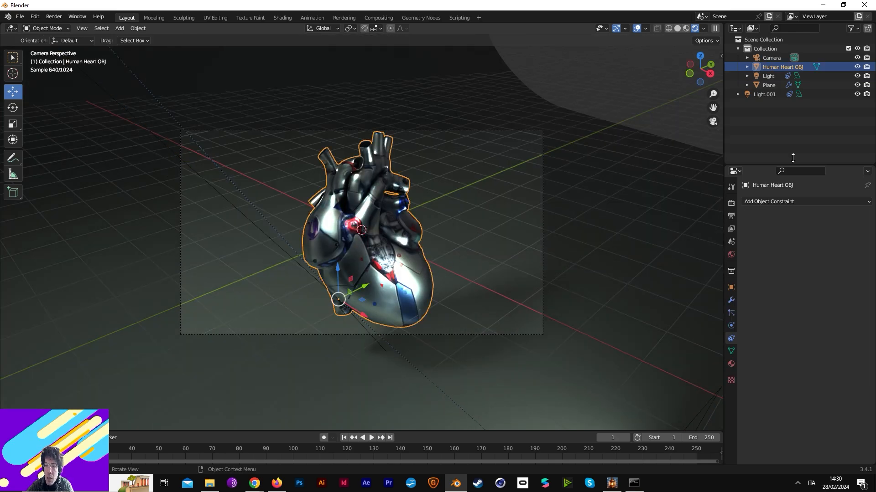
key(F12)
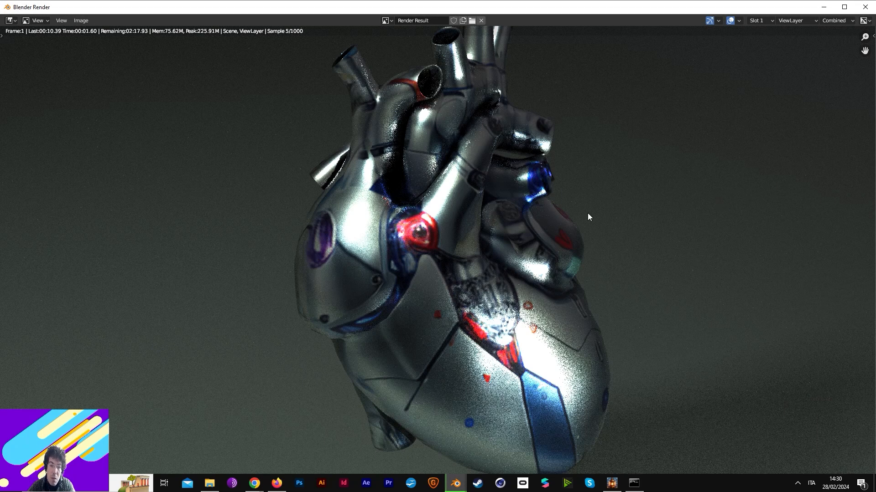
Step: View the whole rendered frame of the heart's front and close the render window
scroll(588, 212, down, 1)
scroll(586, 215, down, 1)
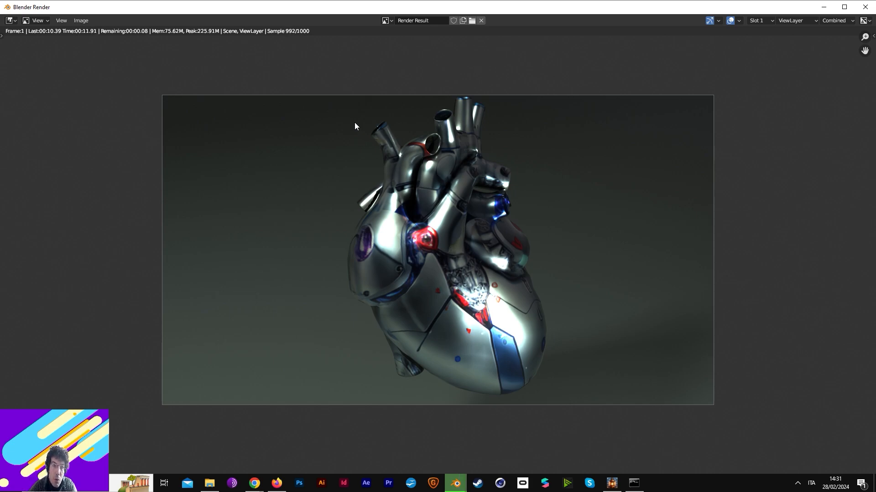
click(865, 7)
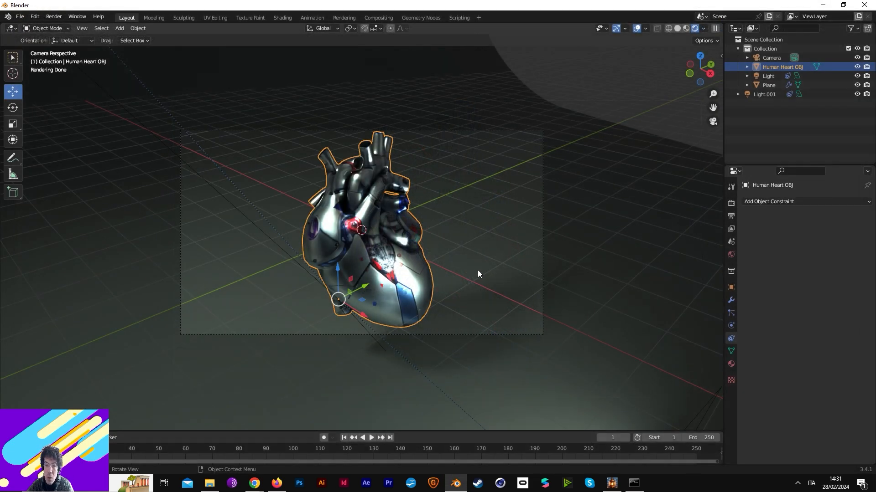
Step: Set the heart's origin to its geometry so it rotates around its own centre
click(11, 109)
right_click(383, 232)
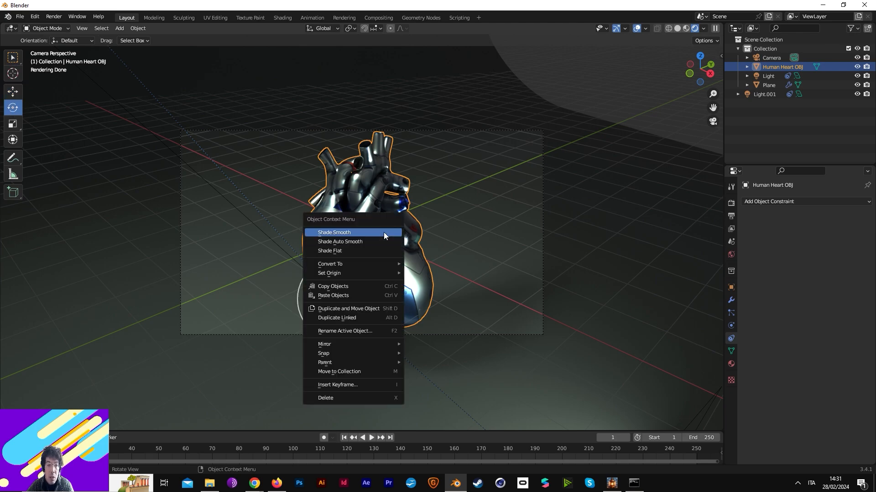
mouse_move(365, 273)
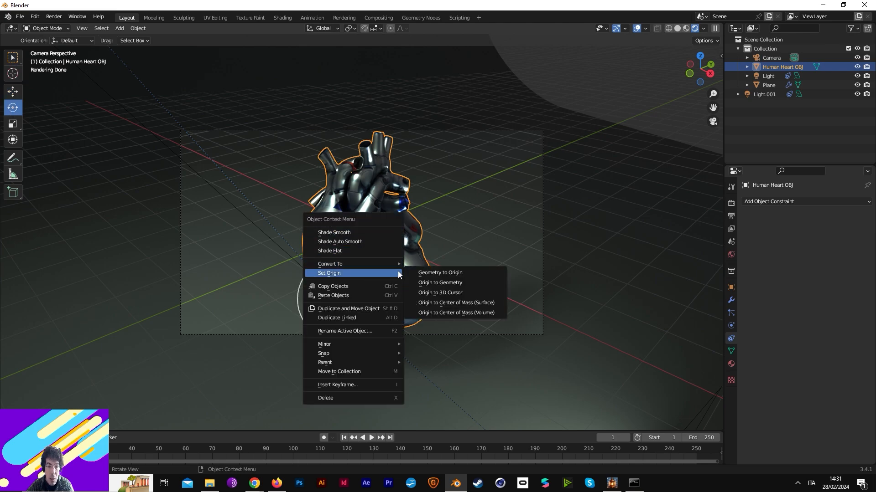
click(458, 286)
Step: Rotate the heart to show its rear side to the camera and reposition it inside the camera frame
drag(378, 216, 109, 159)
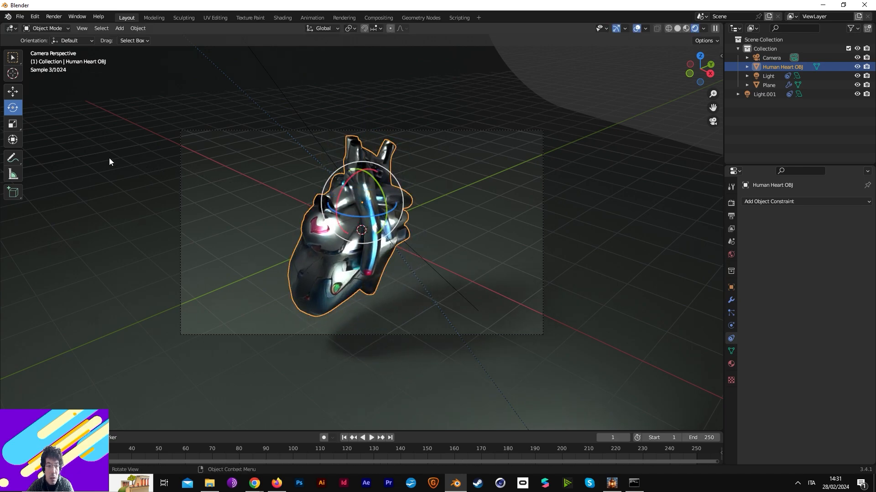
click(13, 93)
drag(387, 195, 425, 198)
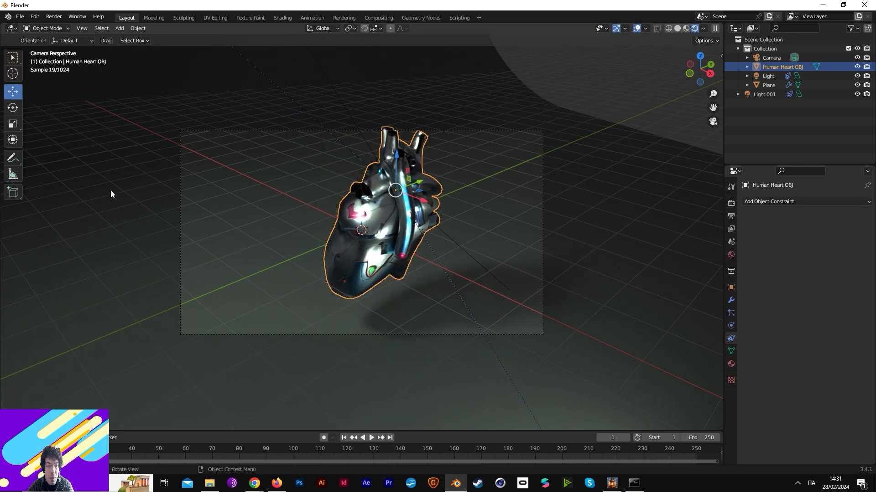
click(17, 109)
drag(361, 192, 407, 201)
click(12, 92)
Step: Render the rear side of the heart, inspect its details and the full frame, and close the render
key(F12)
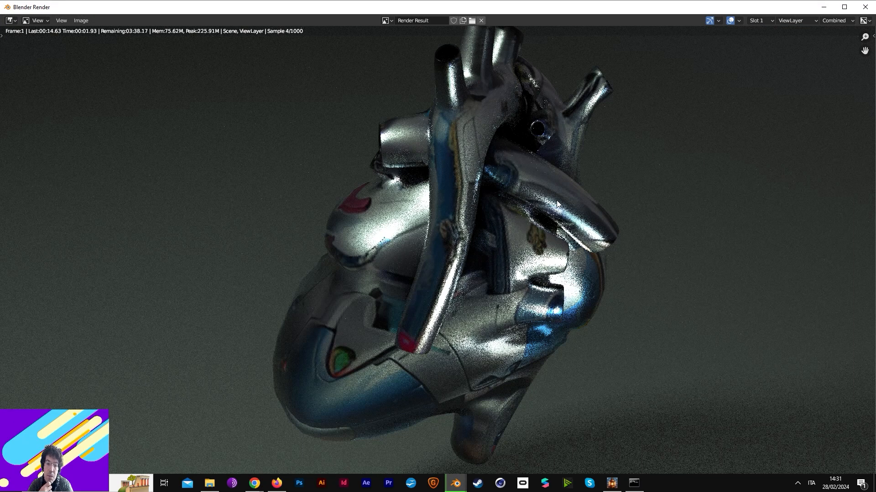
scroll(556, 201, up, 2)
scroll(553, 209, down, 1)
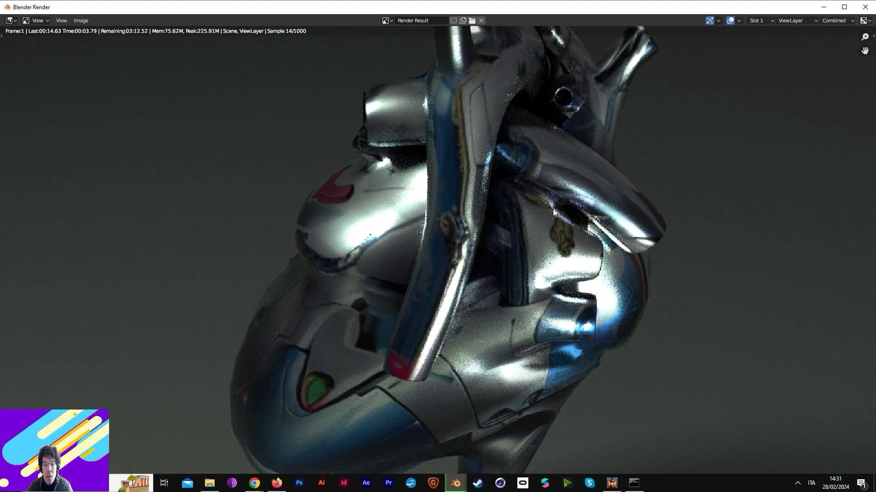
scroll(553, 209, down, 2)
scroll(553, 210, down, 1)
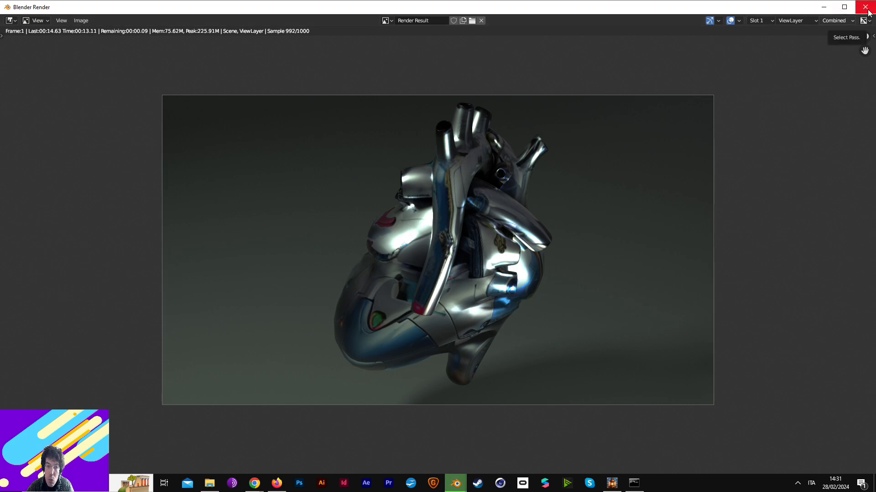
key(Escape)
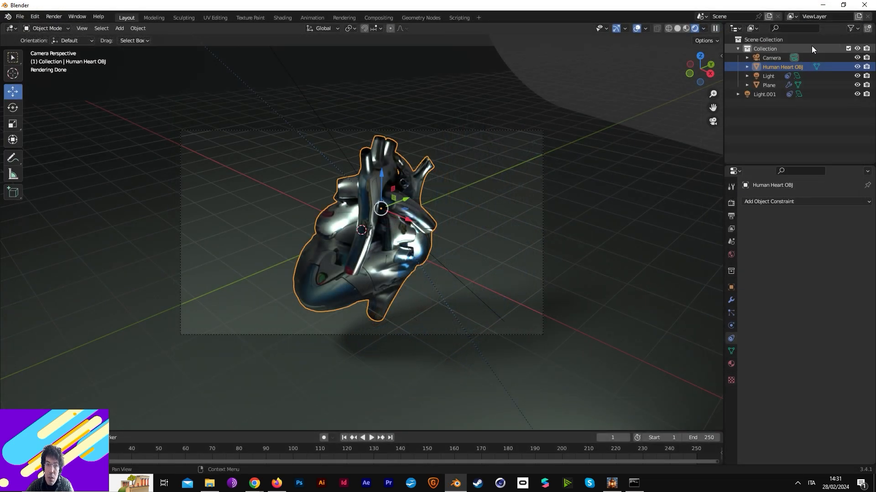
Step: Rotate the heart so its front faces the camera again and adjust its position in the camera frame
click(12, 108)
drag(385, 212, 399, 239)
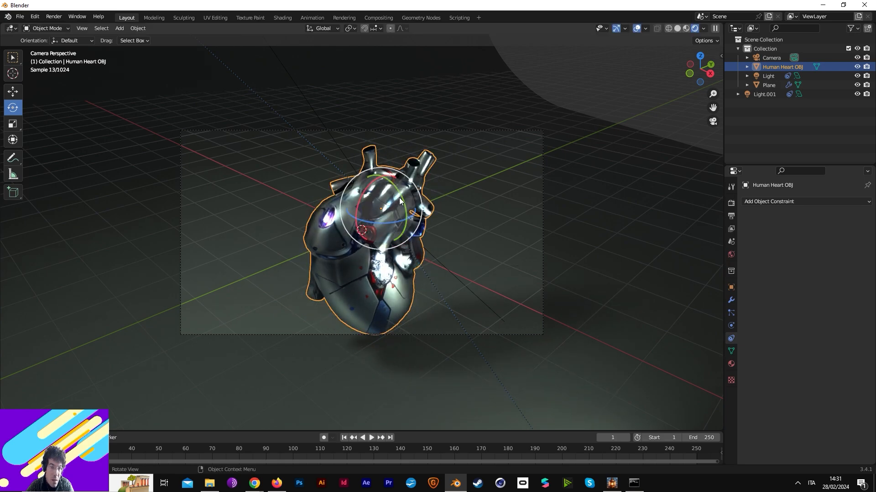
key(shift+space)
key(g)
drag(386, 180, 455, 194)
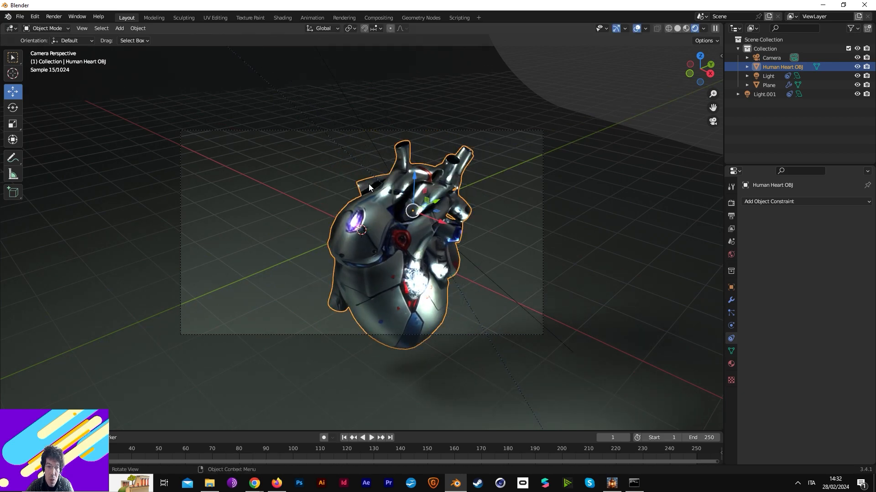
drag(437, 223, 374, 190)
Step: Tilt the heart so its tip points towards the lower right and move it to the centre of the camera frame
key(shift+space)
key(r)
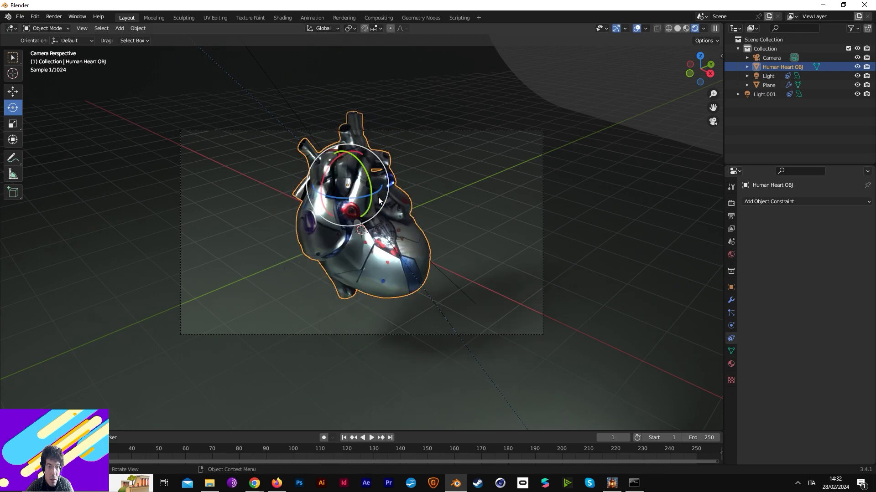
click(17, 94)
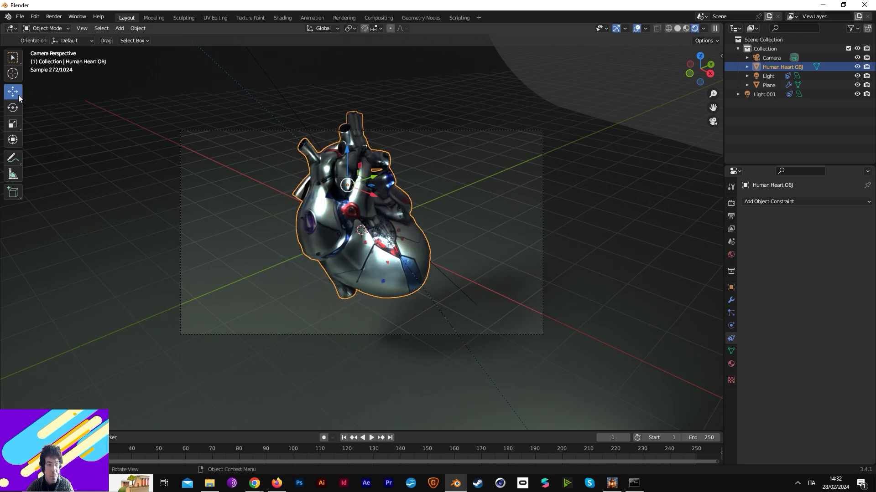
mouse_move(384, 179)
mouse_down()
mouse_move(397, 177)
mouse_move(399, 197)
mouse_move(417, 210)
mouse_move(389, 185)
mouse_up()
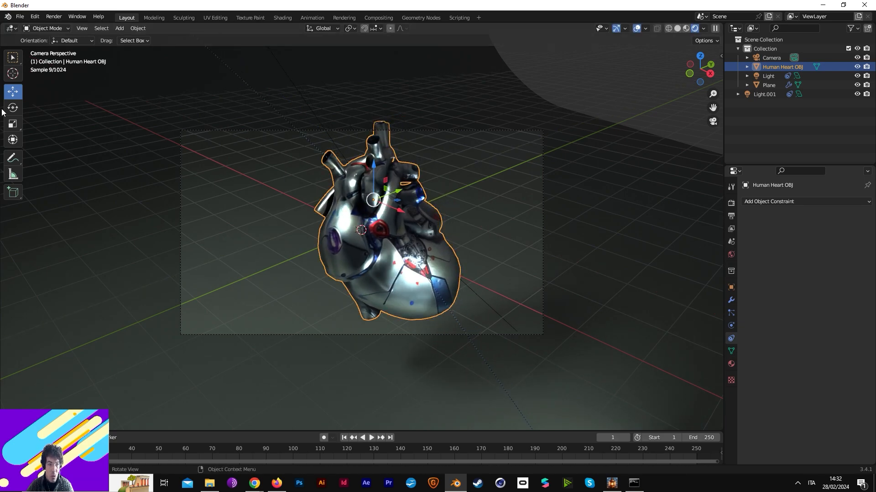
Step: Fine-tune the heart's rotation, tilting its lower tip further to the right in the camera view
click(13, 108)
drag(419, 232, 382, 228)
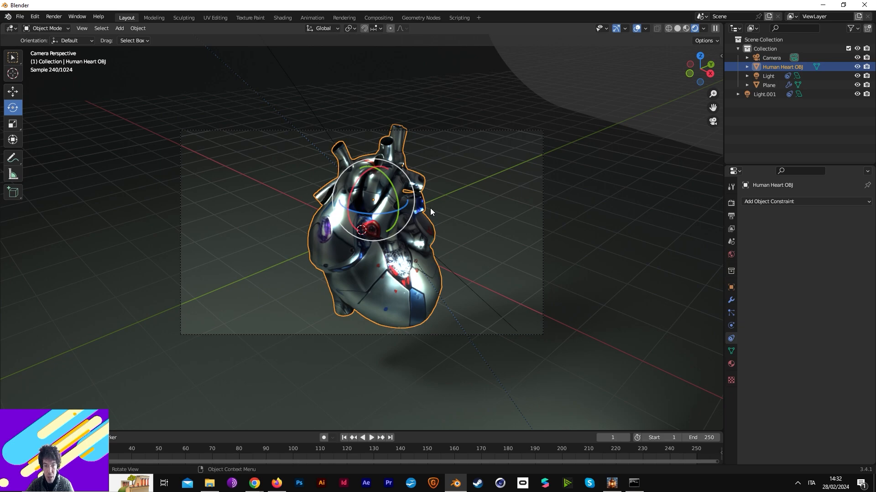
drag(401, 181, 399, 180)
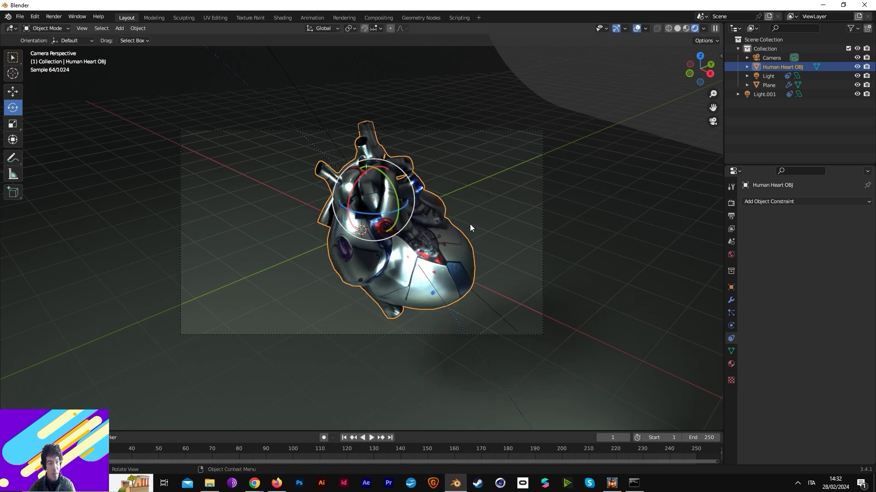